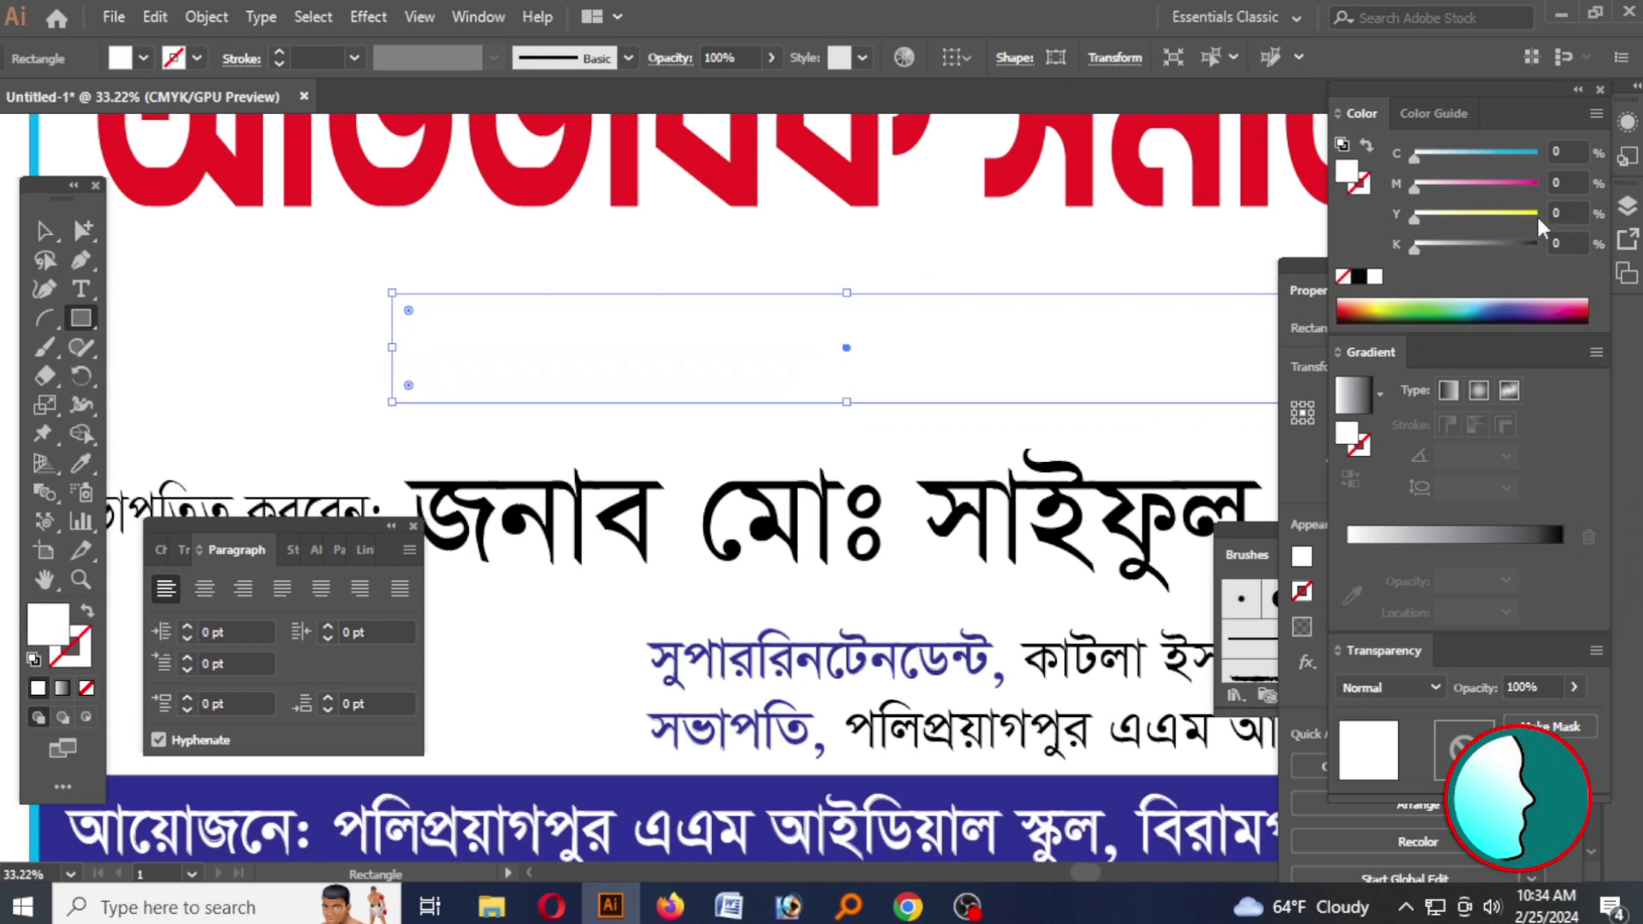
# Fill the blank rectangle below the title with green and round its corners fully into a pill shape
pyautogui.click(1452, 182)
pyautogui.click(1521, 151)
pyautogui.press('Tab')
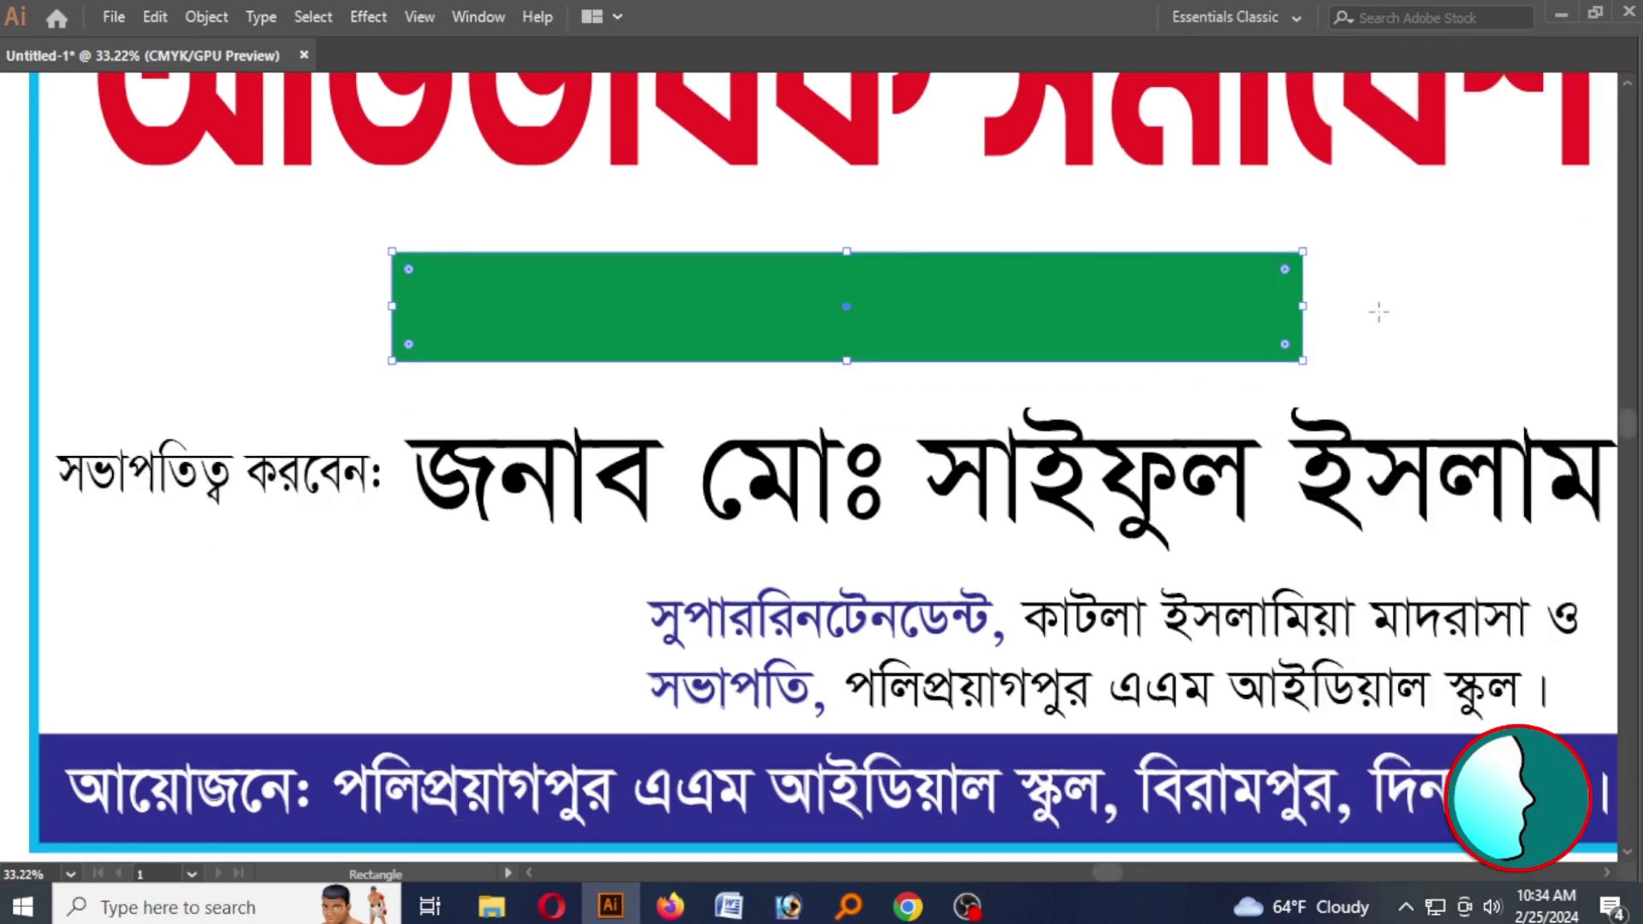
pyautogui.moveTo(1284, 270); pyautogui.dragTo(1239, 342)
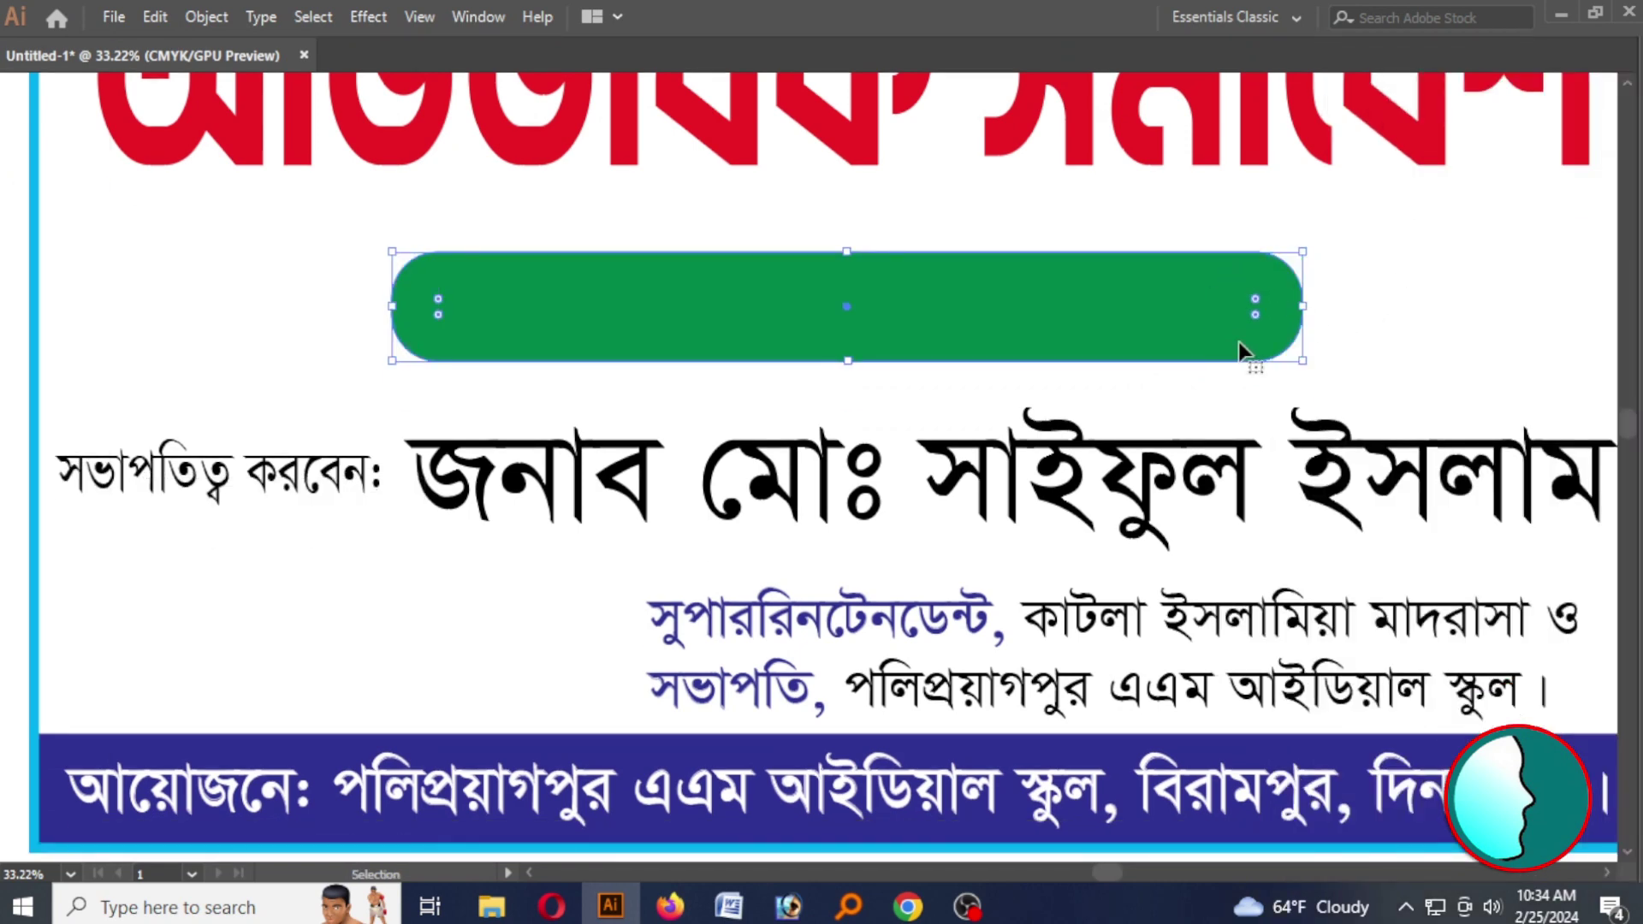
# Bring the date text in front of the green pill shape and fill it with white
pyautogui.hotkey('ctrl', 'y')
pyautogui.click(987, 358)
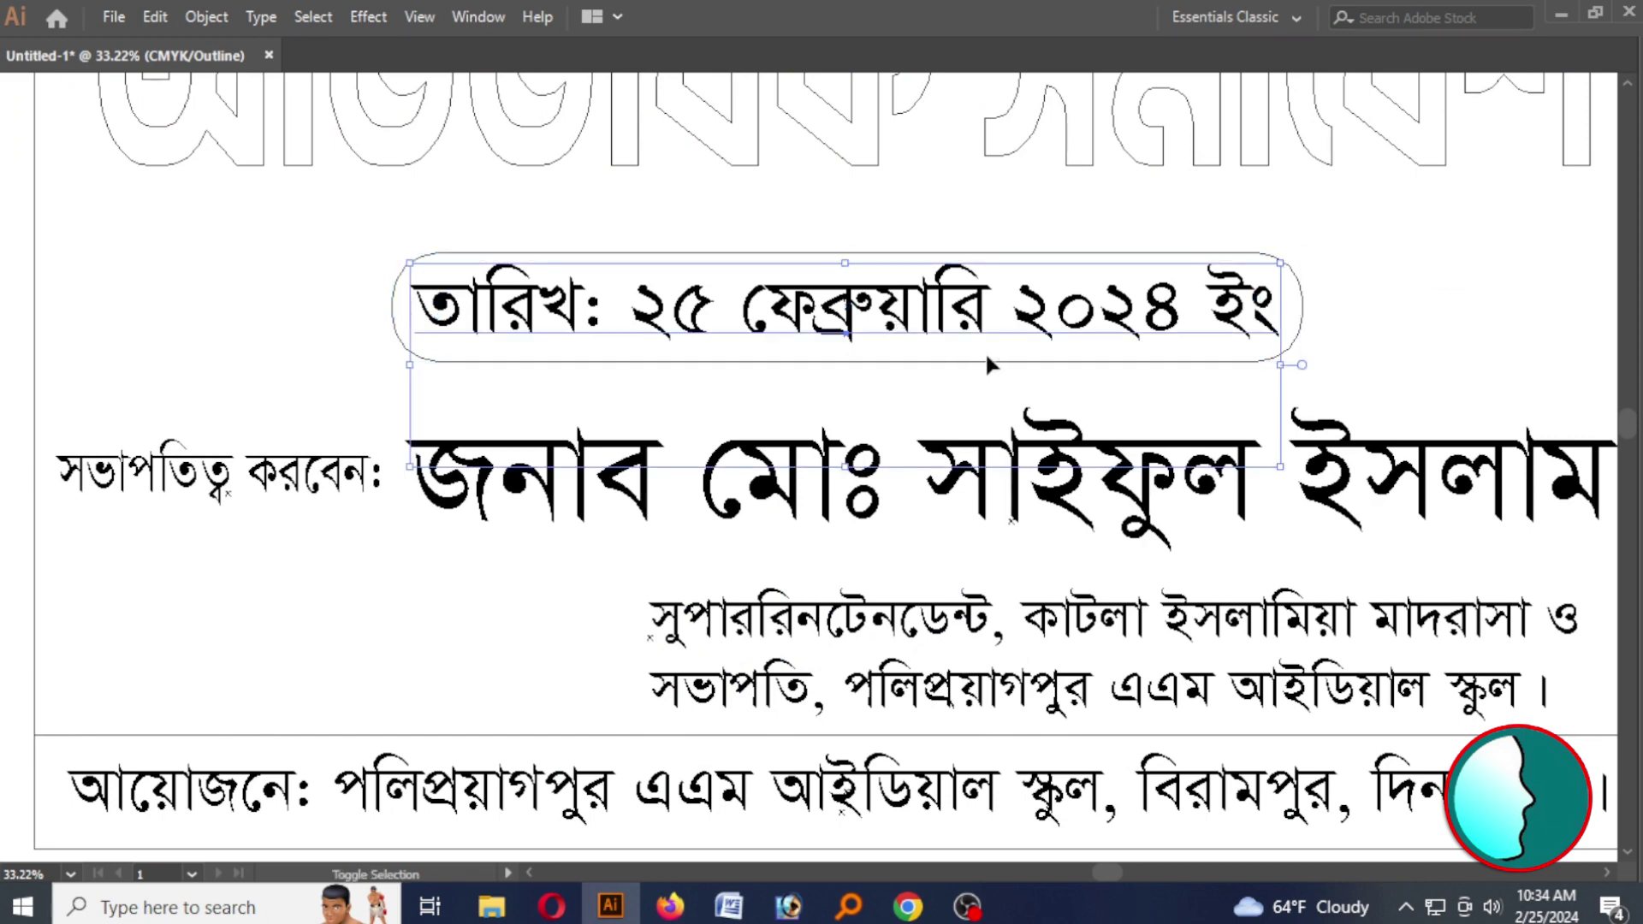
pyautogui.hotkey('ctrl', 'y')
pyautogui.press('Tab')
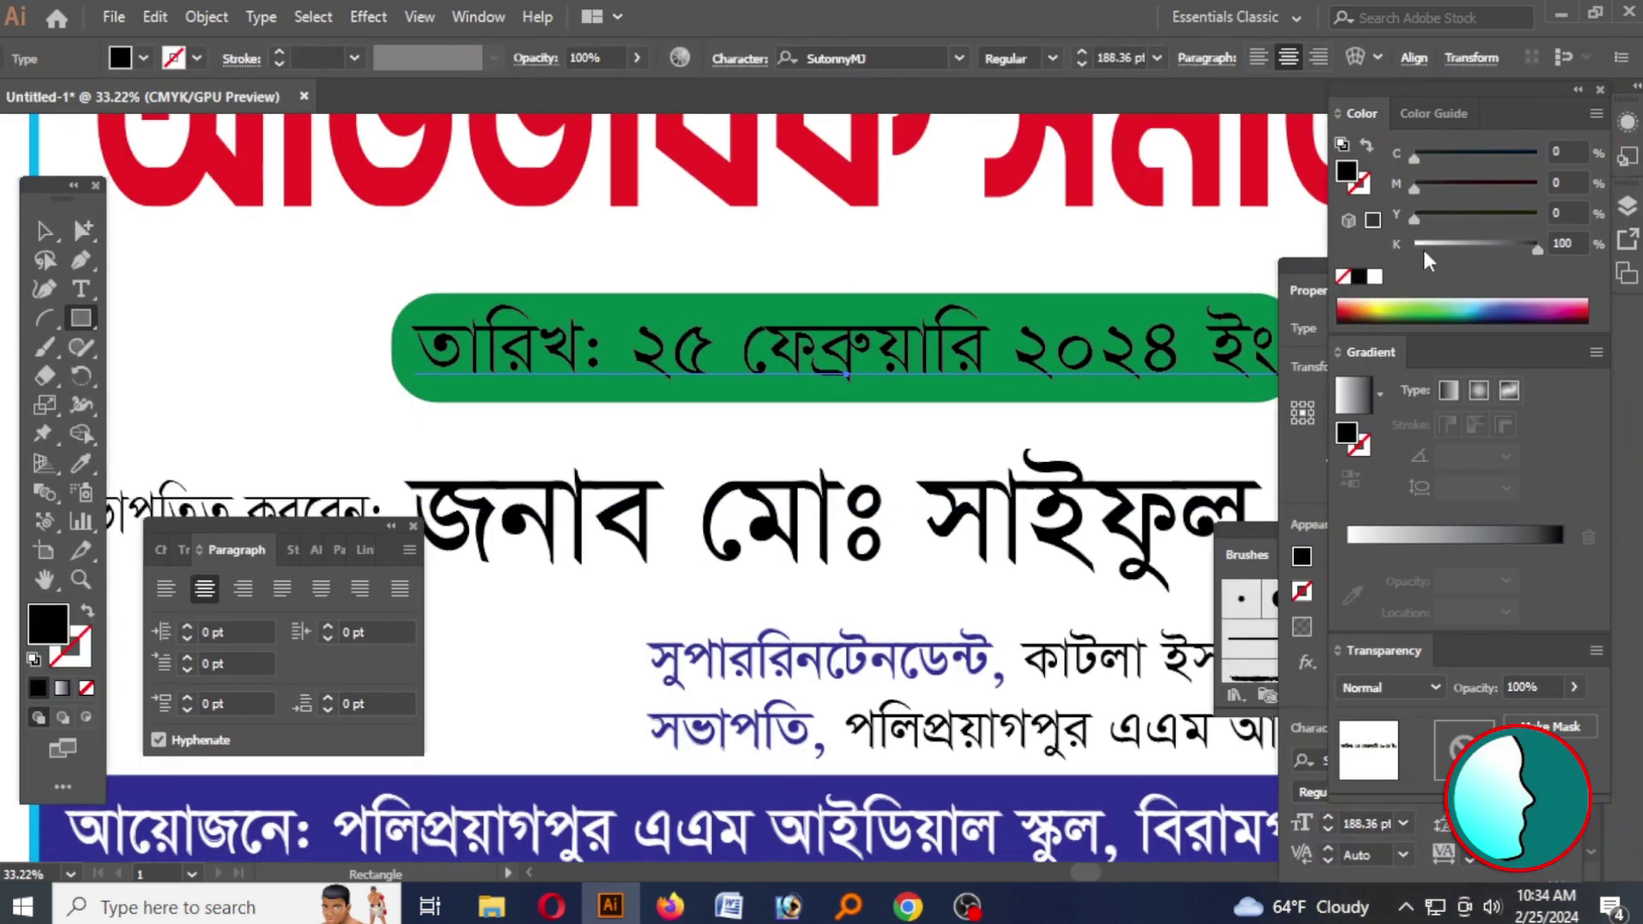
pyautogui.moveTo(1422, 247); pyautogui.dragTo(1395, 243)
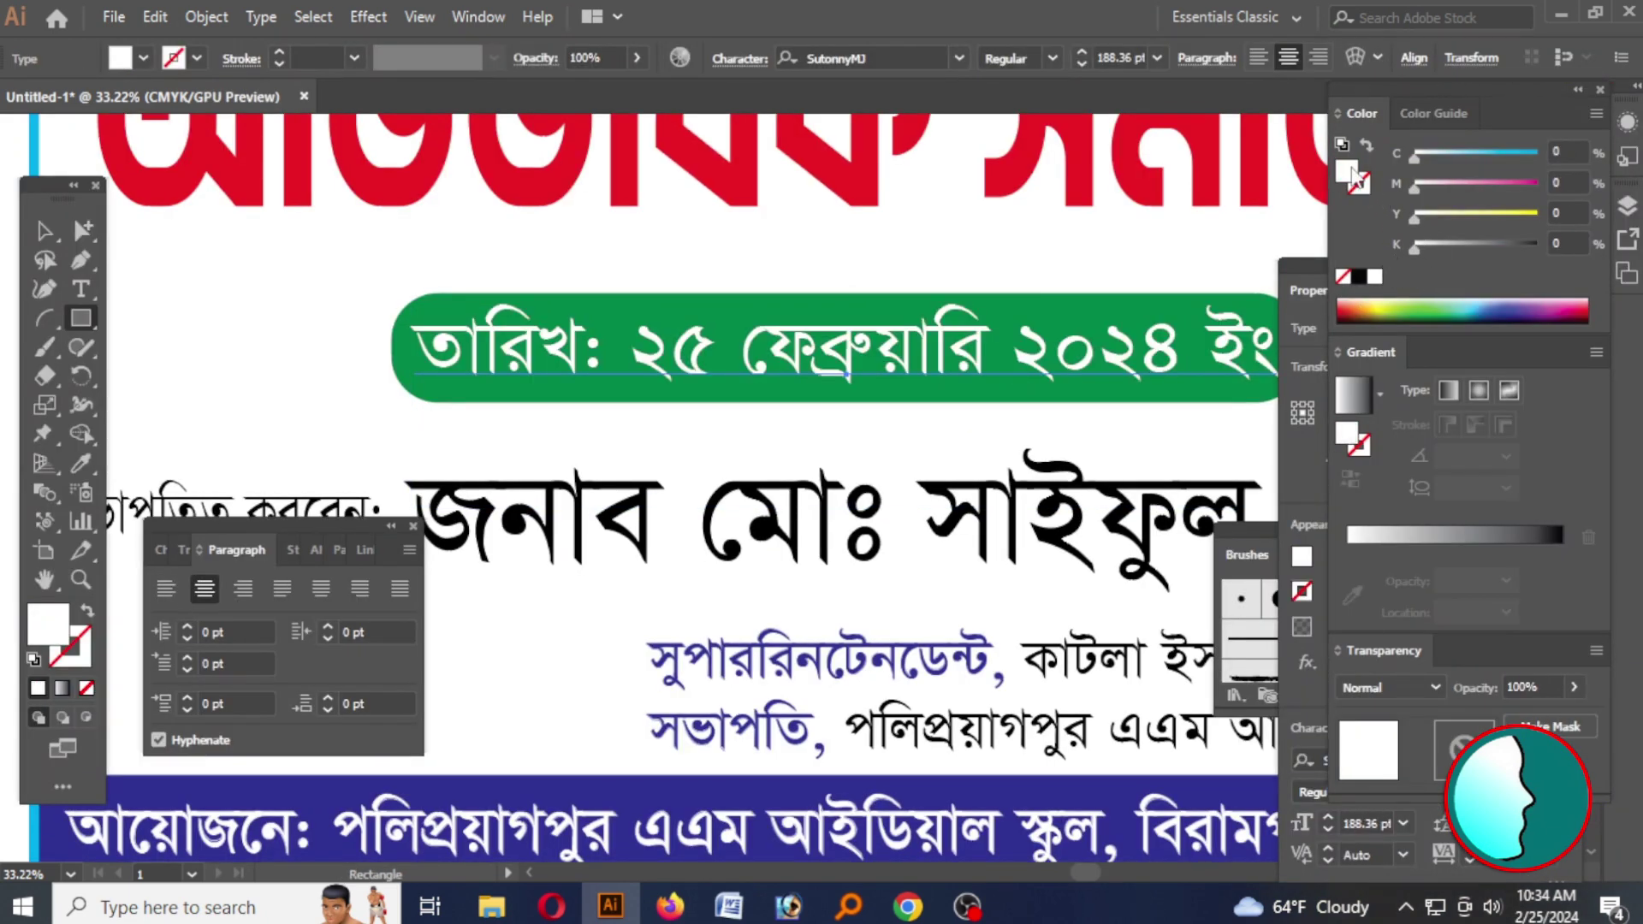
# Add a white stroke to the date text and adjust its weight to thicken the letters
pyautogui.press('d')
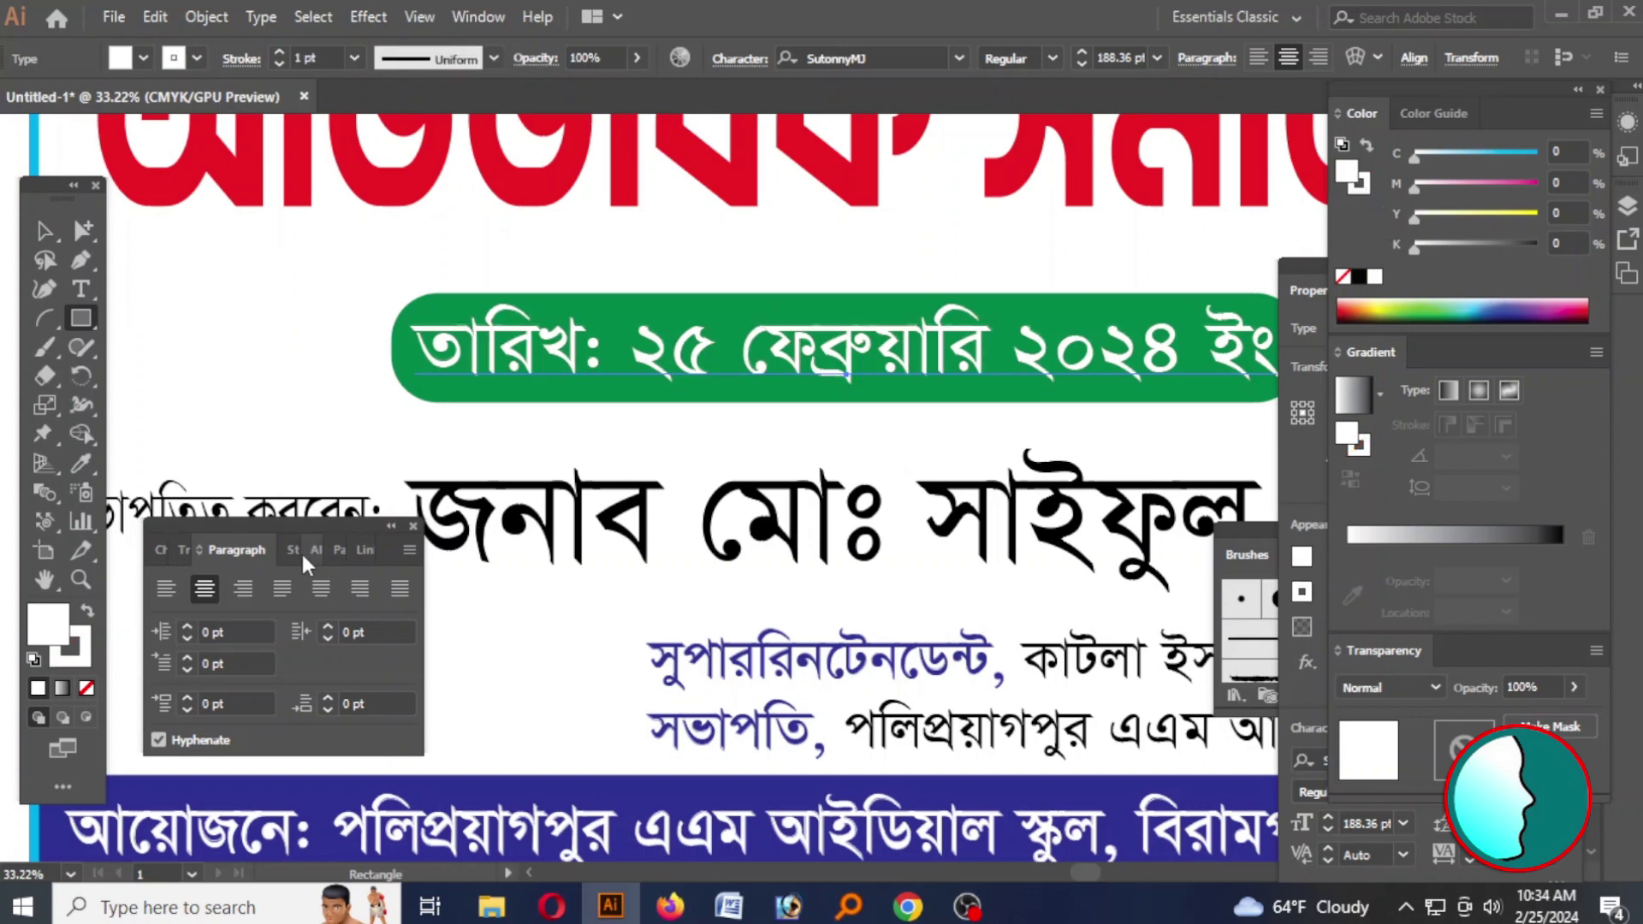
pyautogui.click(295, 551)
pyautogui.click(288, 582)
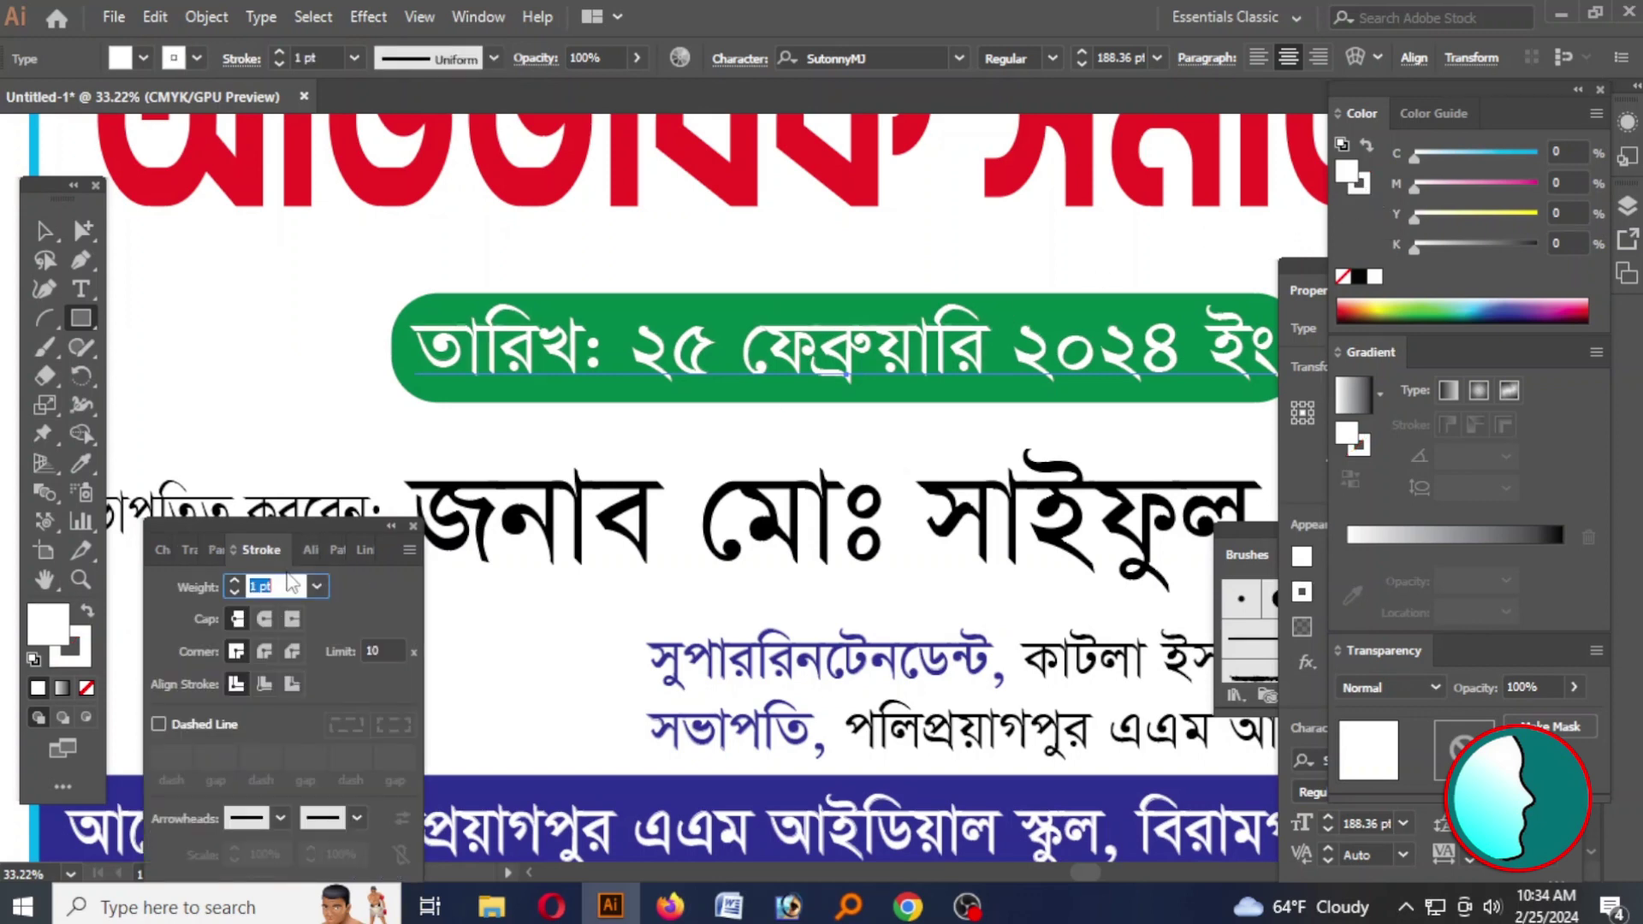
pyautogui.press('Tab')
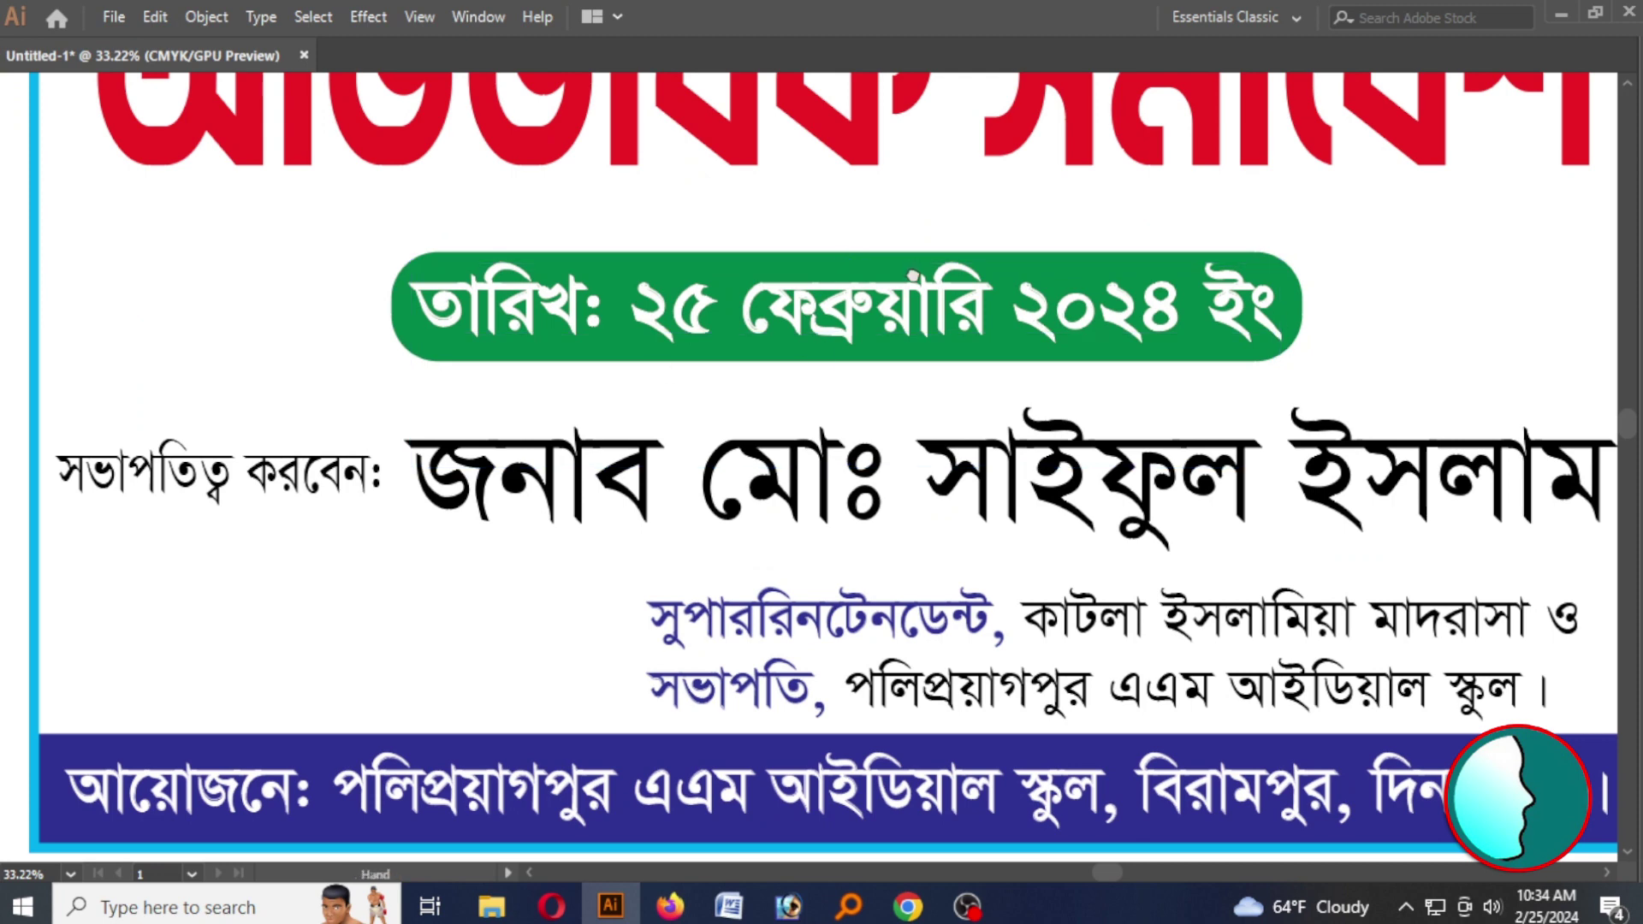
# Select the red title group and scale it down slightly within the banner's borders
pyautogui.scroll(3, 866, 336)
pyautogui.click(866, 328)
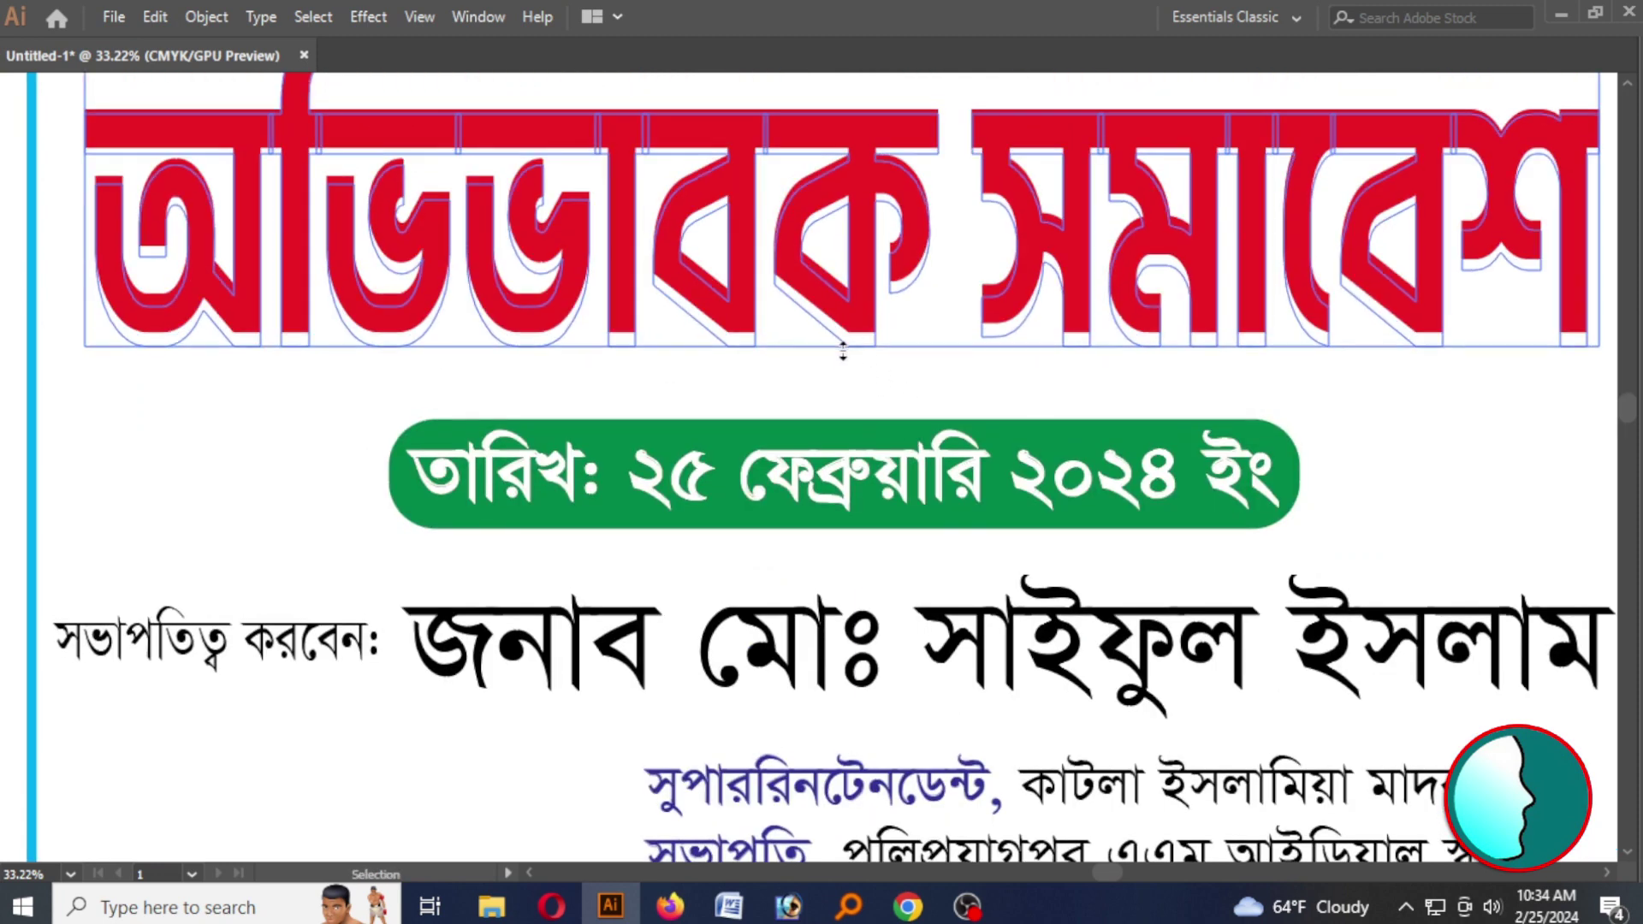
pyautogui.hotkey('ctrl', '-')
pyautogui.hotkey('ctrl', '-')
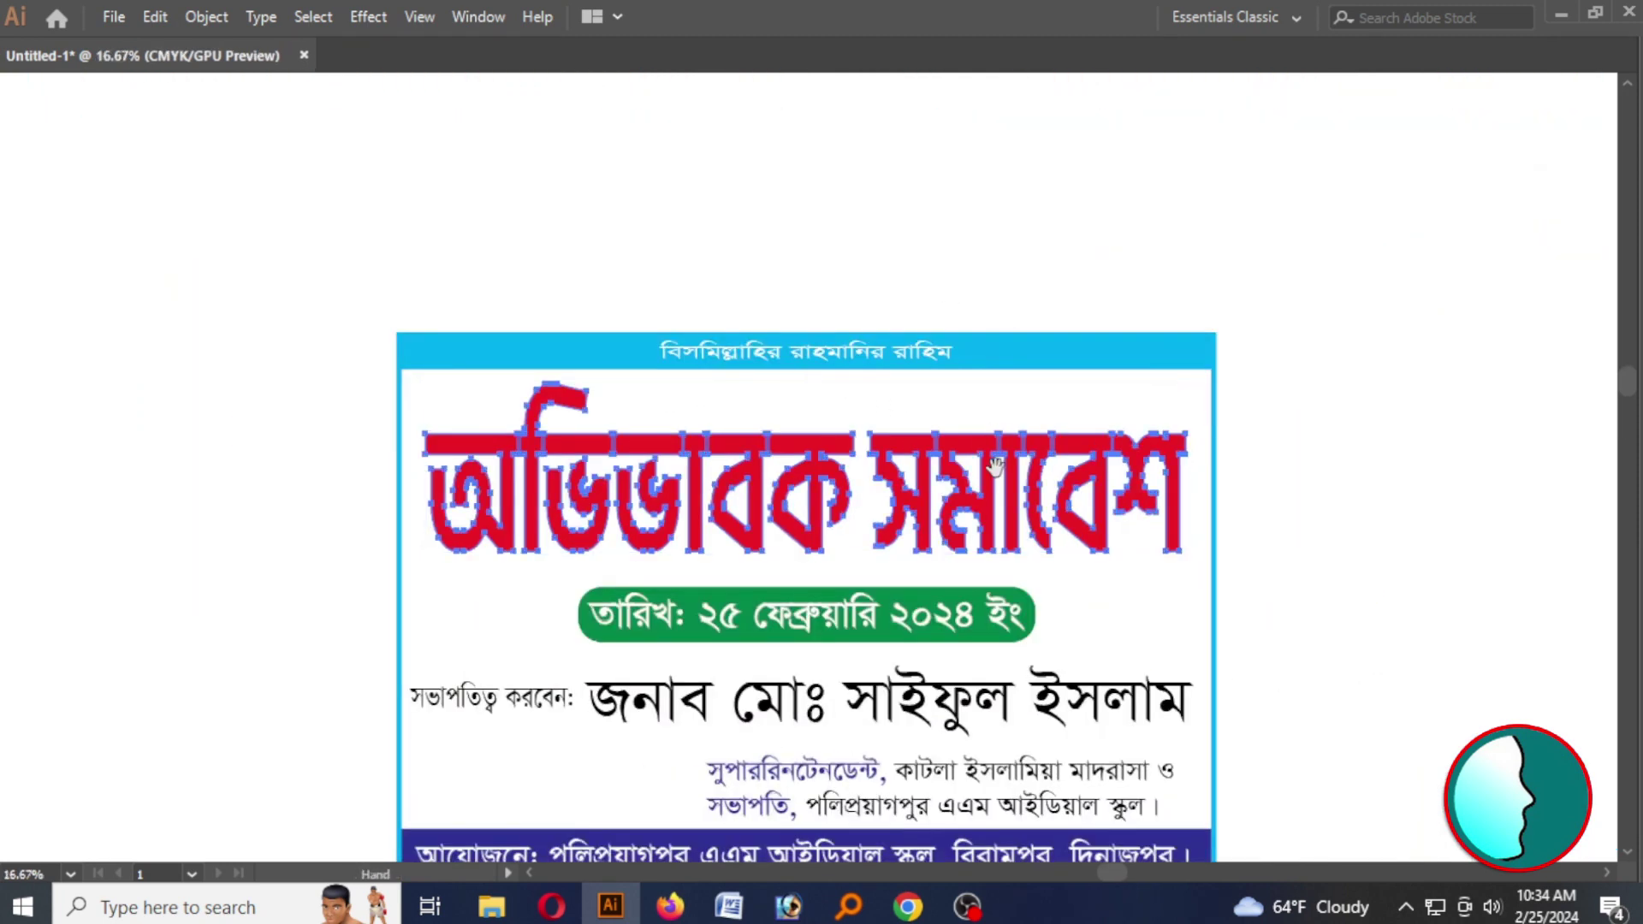
pyautogui.scroll(-2, 1243, 385)
pyautogui.moveTo(1195, 365); pyautogui.dragTo(1186, 365)
# Give the red title a 45 pt white stroke with round corners
pyautogui.press('Tab')
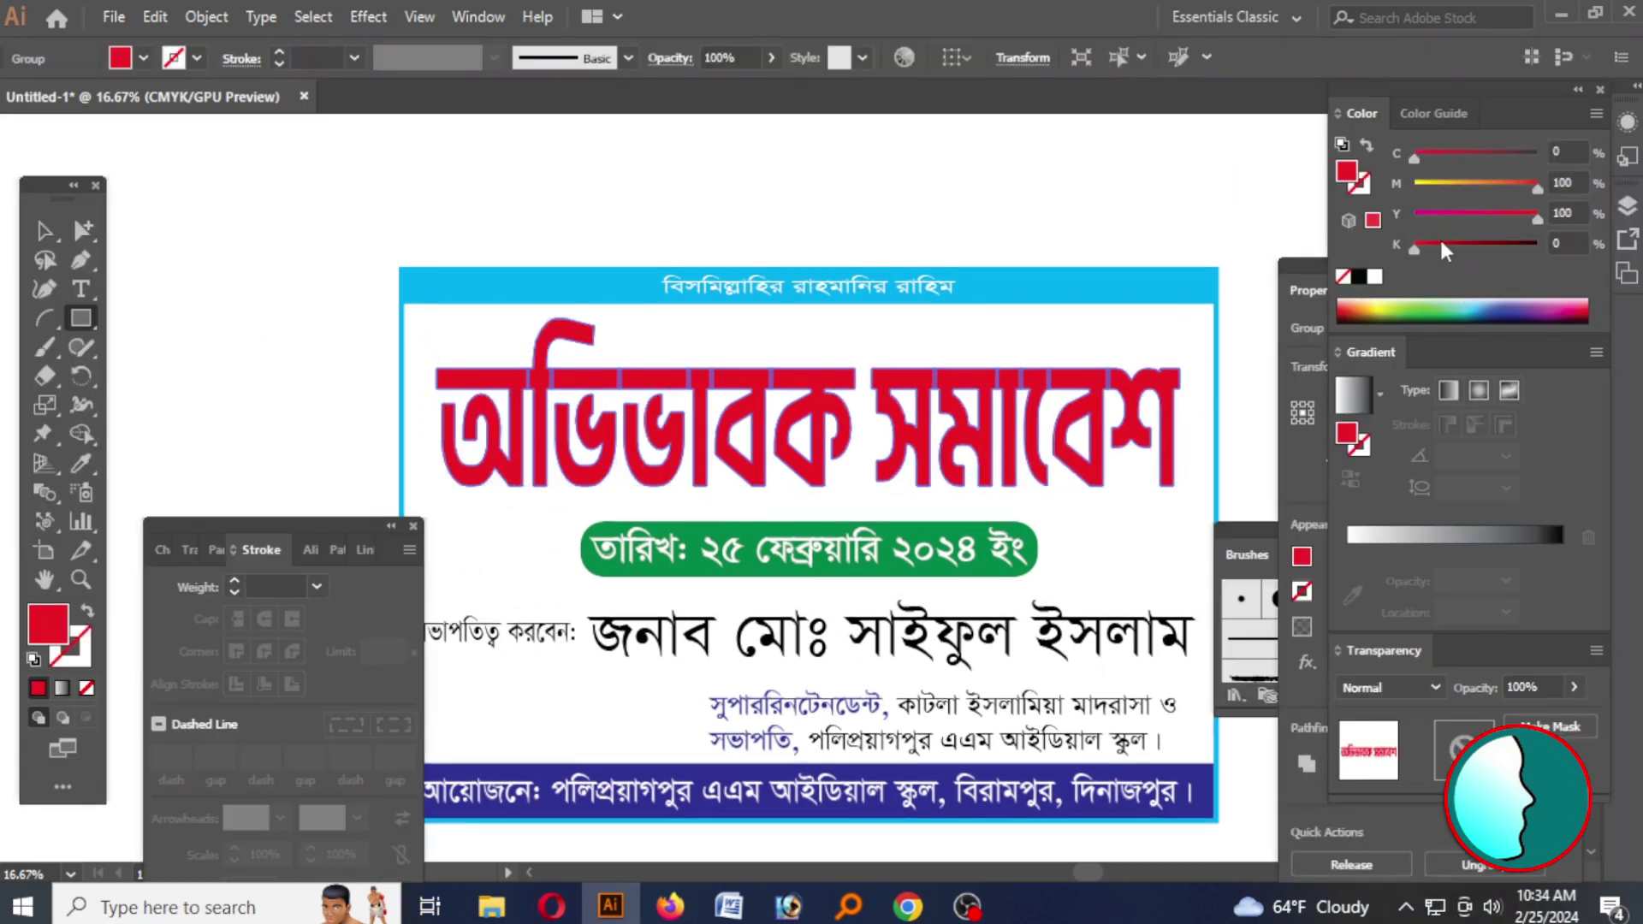
pyautogui.click(1374, 277)
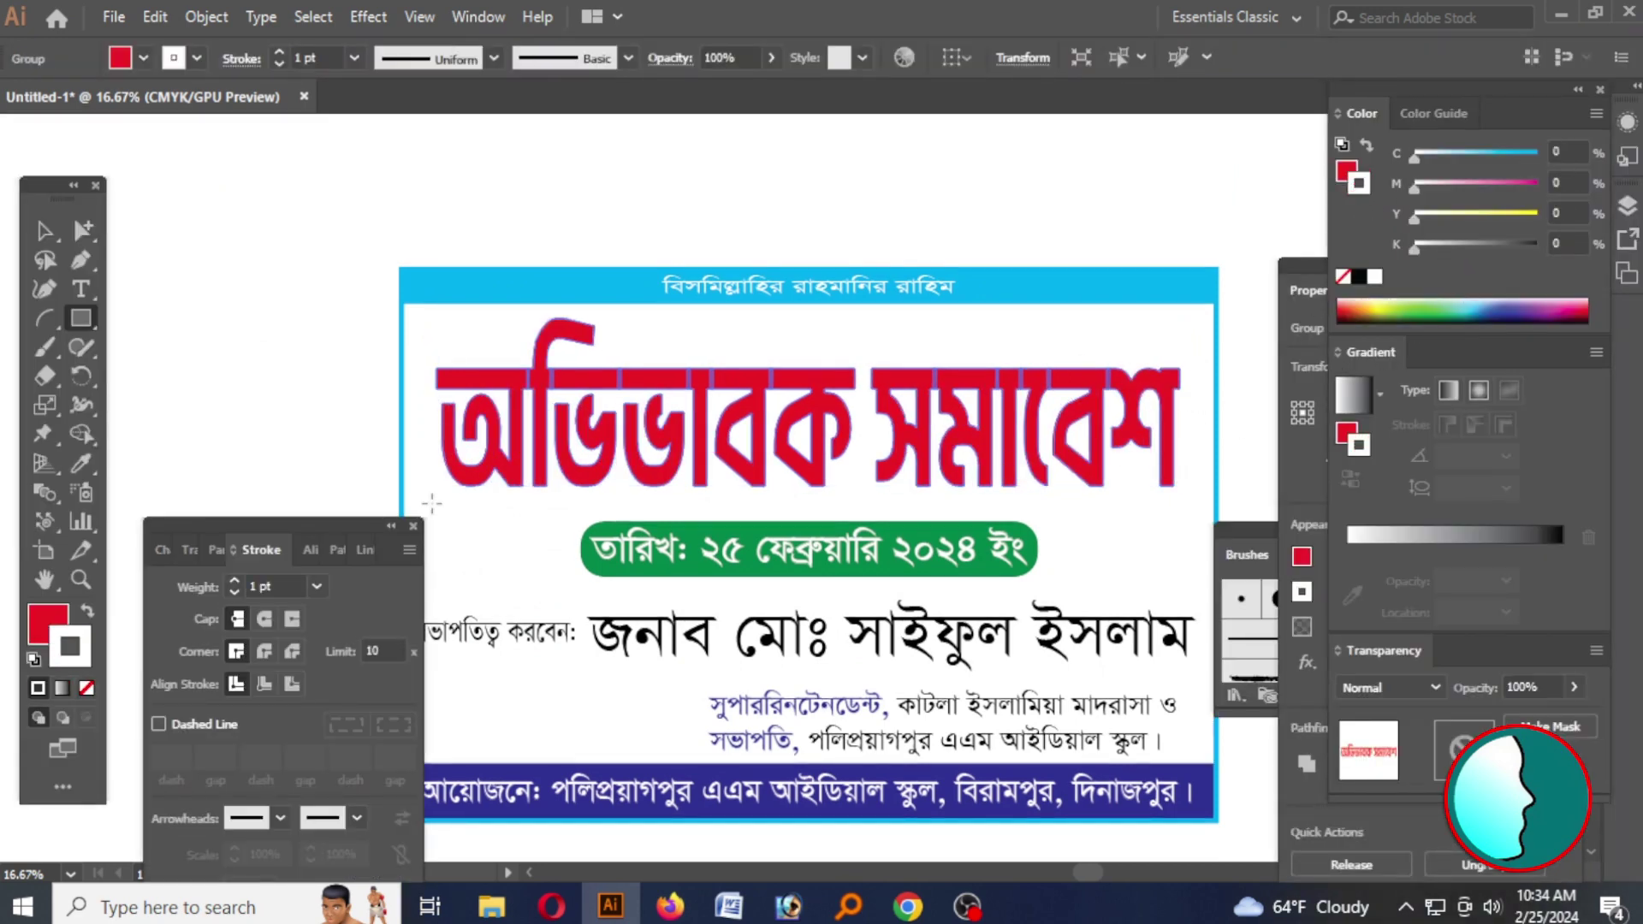
pyautogui.click(256, 586)
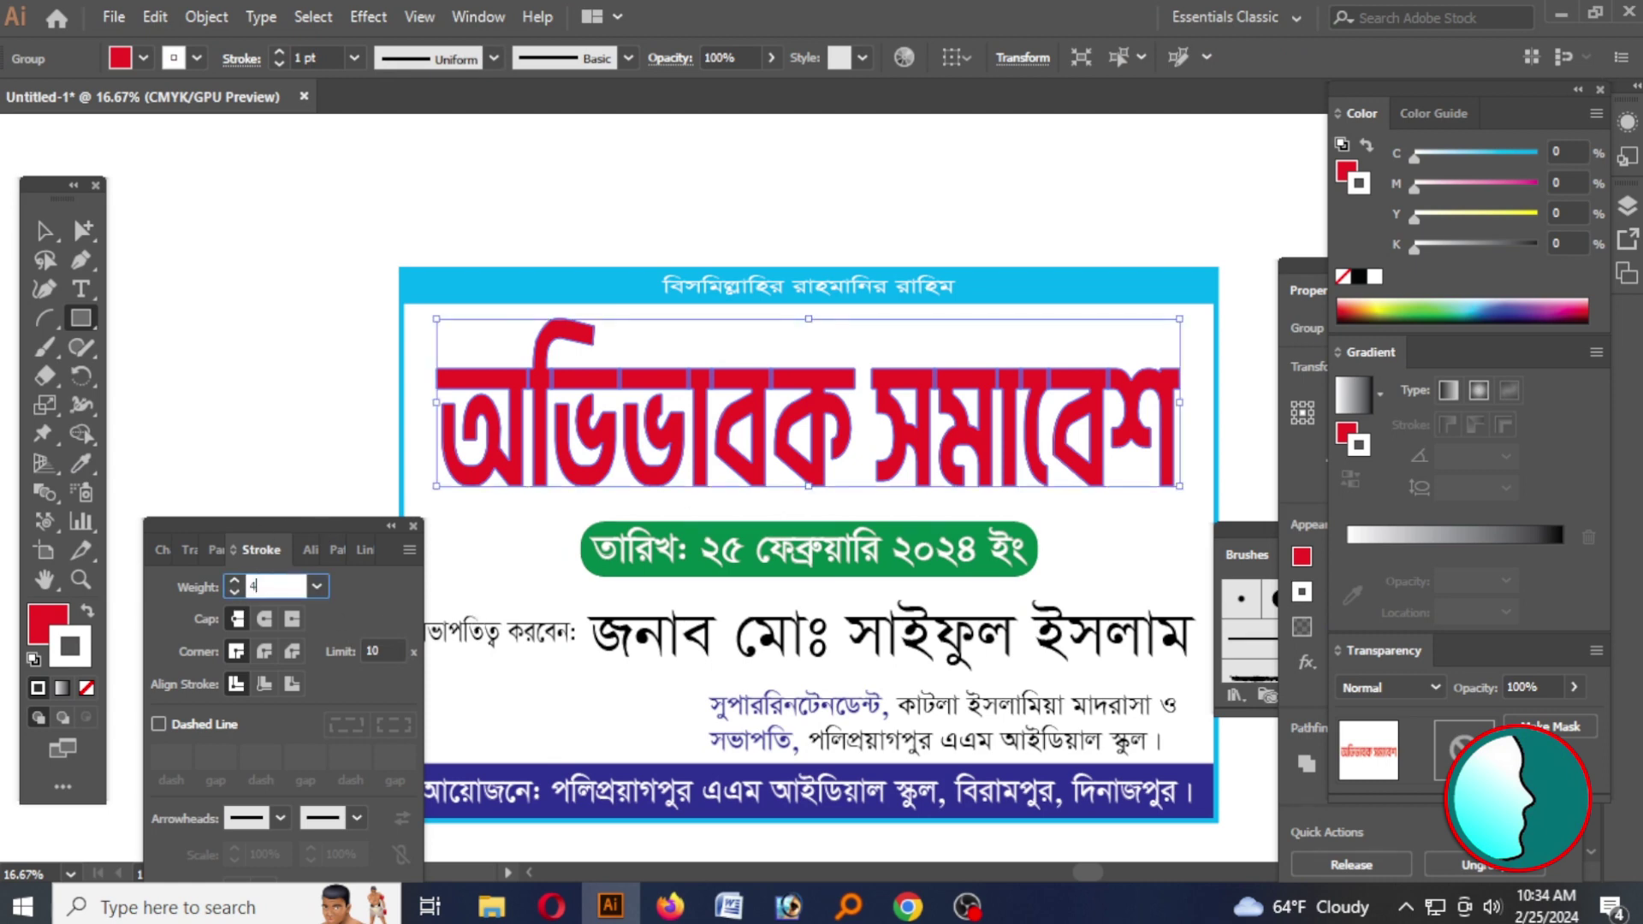
pyautogui.press('Return')
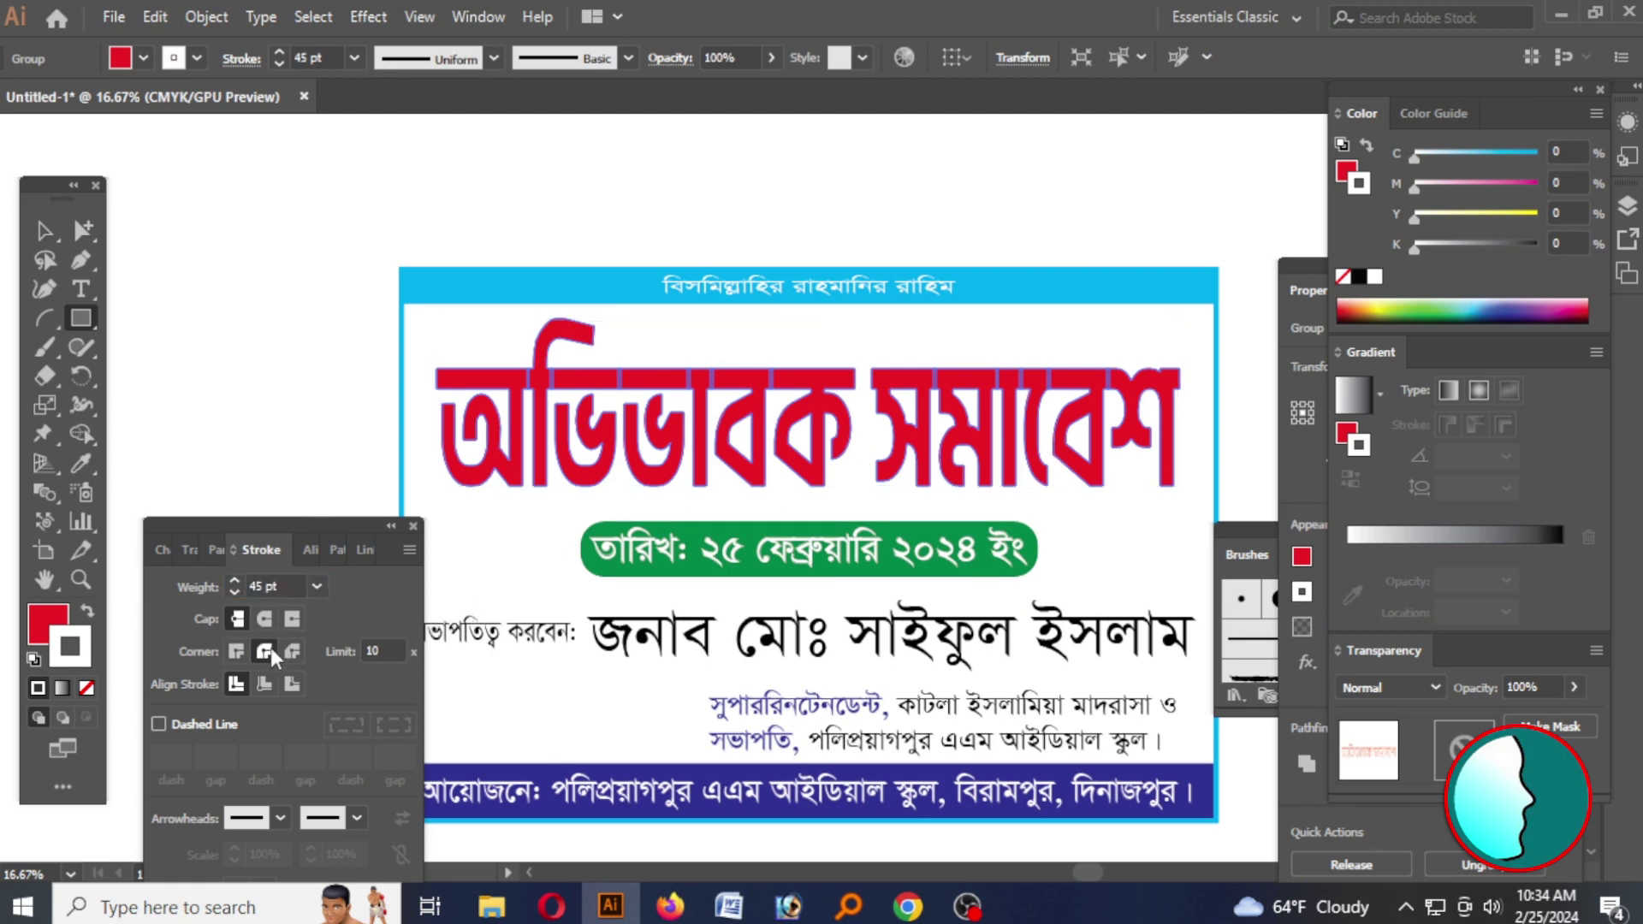
pyautogui.press('Tab')
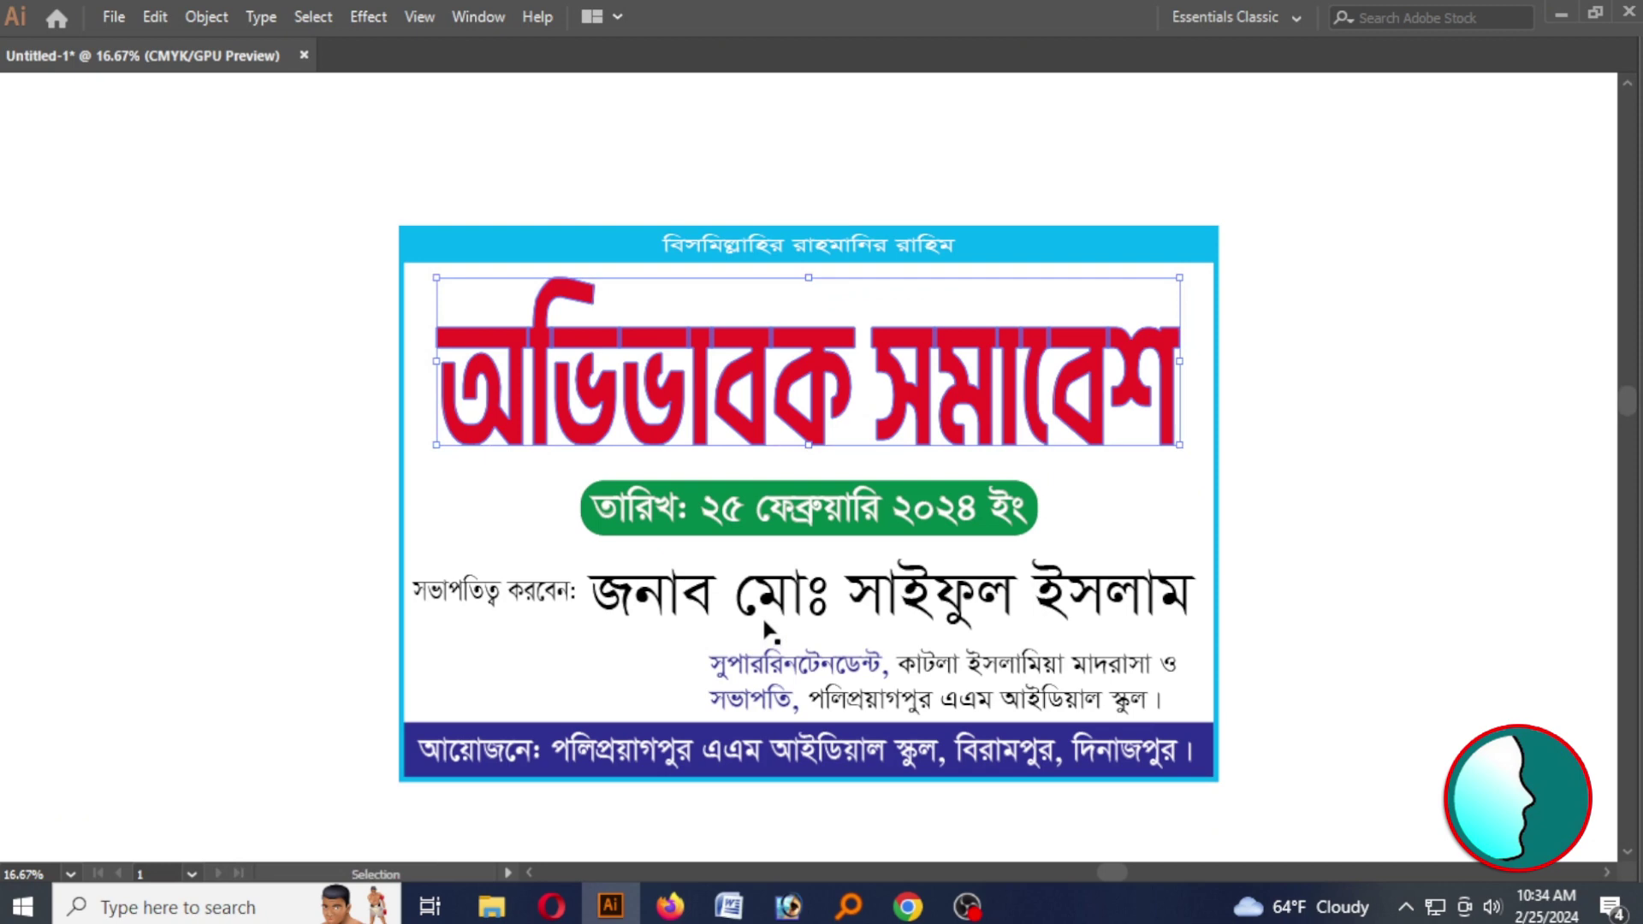
# Change the keyboard increment and nudge a copy of the title behind the original to the right and down
pyautogui.hotkey('ctrl', 'k')
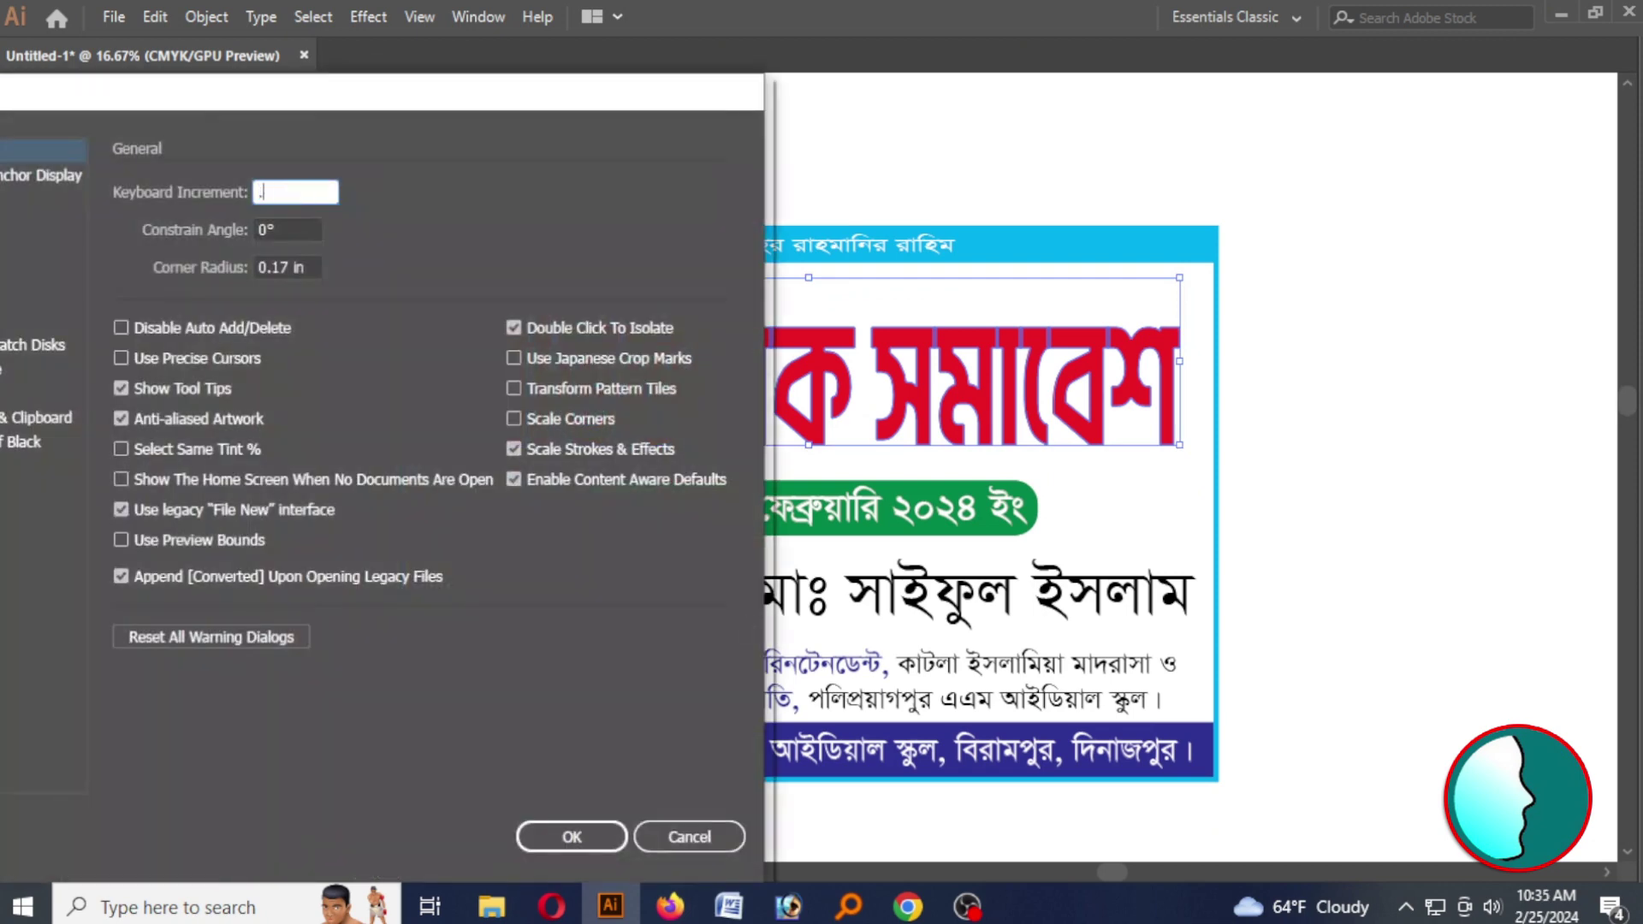
pyautogui.press('Return')
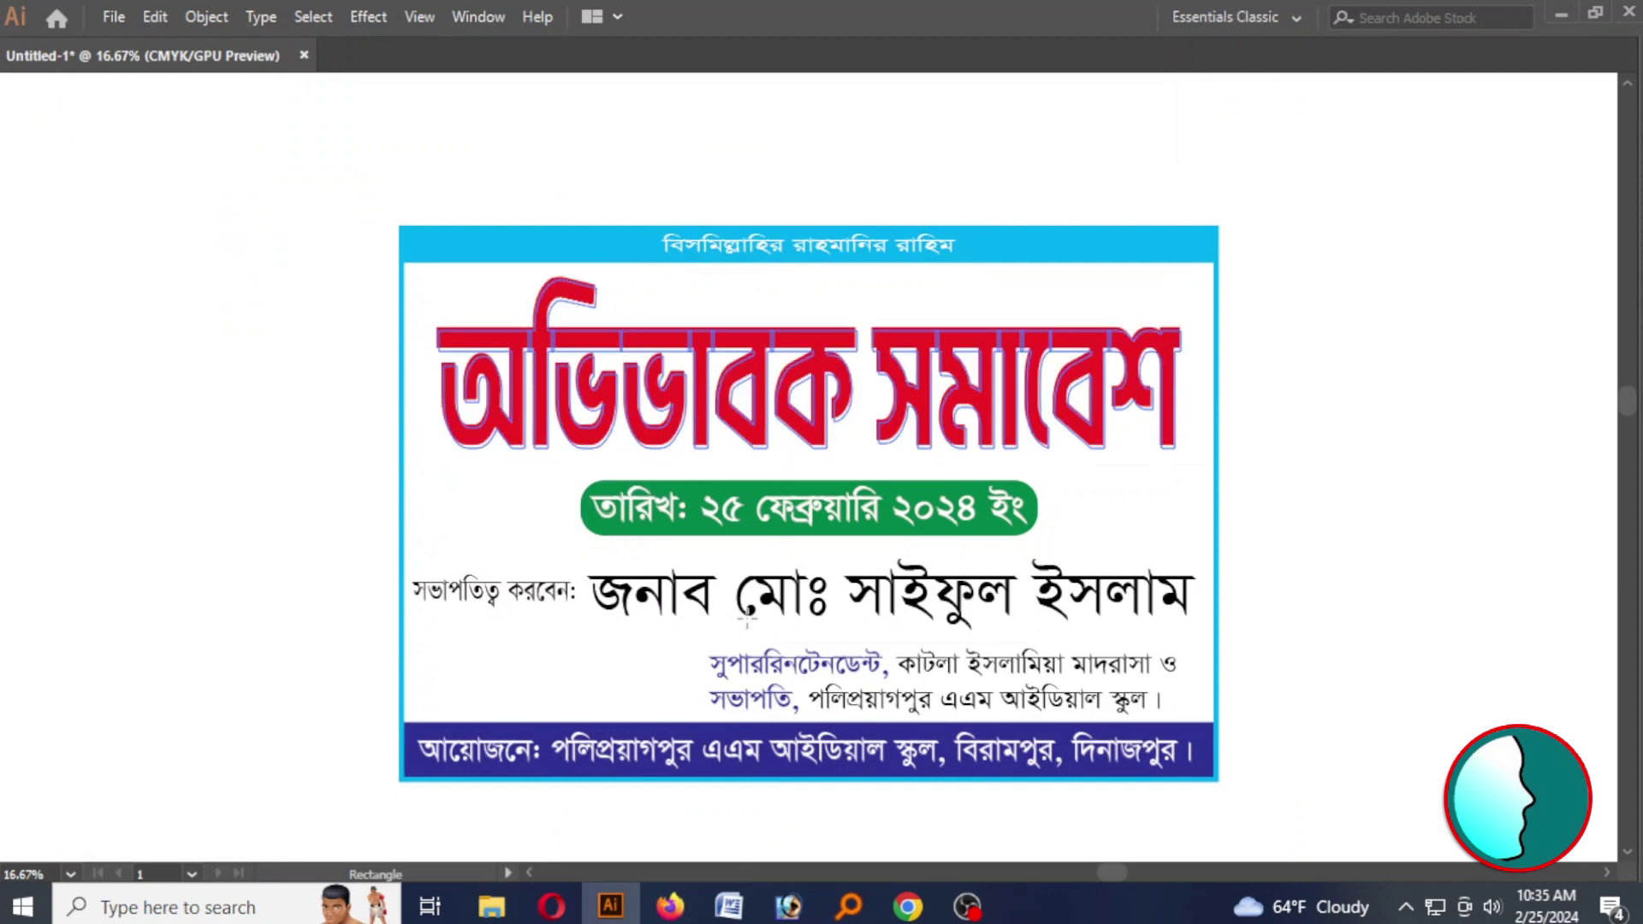
pyautogui.press('Right')
pyautogui.press('Down')
# Colour the offset title copy's stroke grey with C 17, M 17, Y 17, K 18 as a shadow, and deselect it
pyautogui.press('Tab')
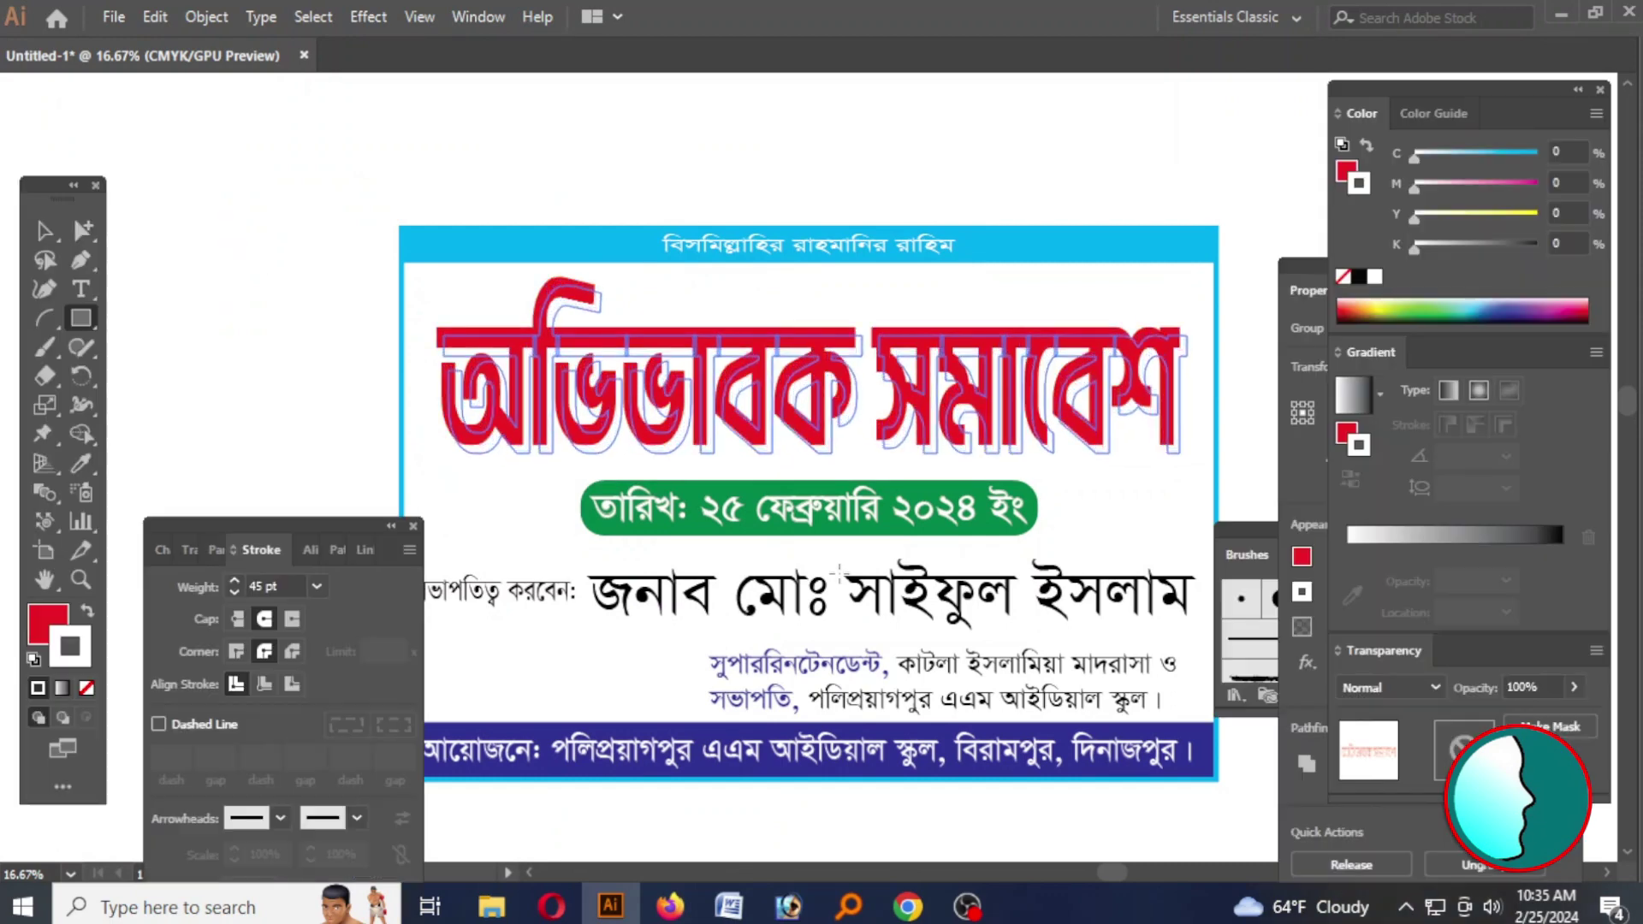
pyautogui.moveTo(1415, 248)
pyautogui.mouseDown()
pyautogui.moveTo(1435, 247)
pyautogui.moveTo(1434, 156)
pyautogui.mouseUp()
pyautogui.click(1427, 216)
pyautogui.hotkey('ctrl', 'shift', 'a')
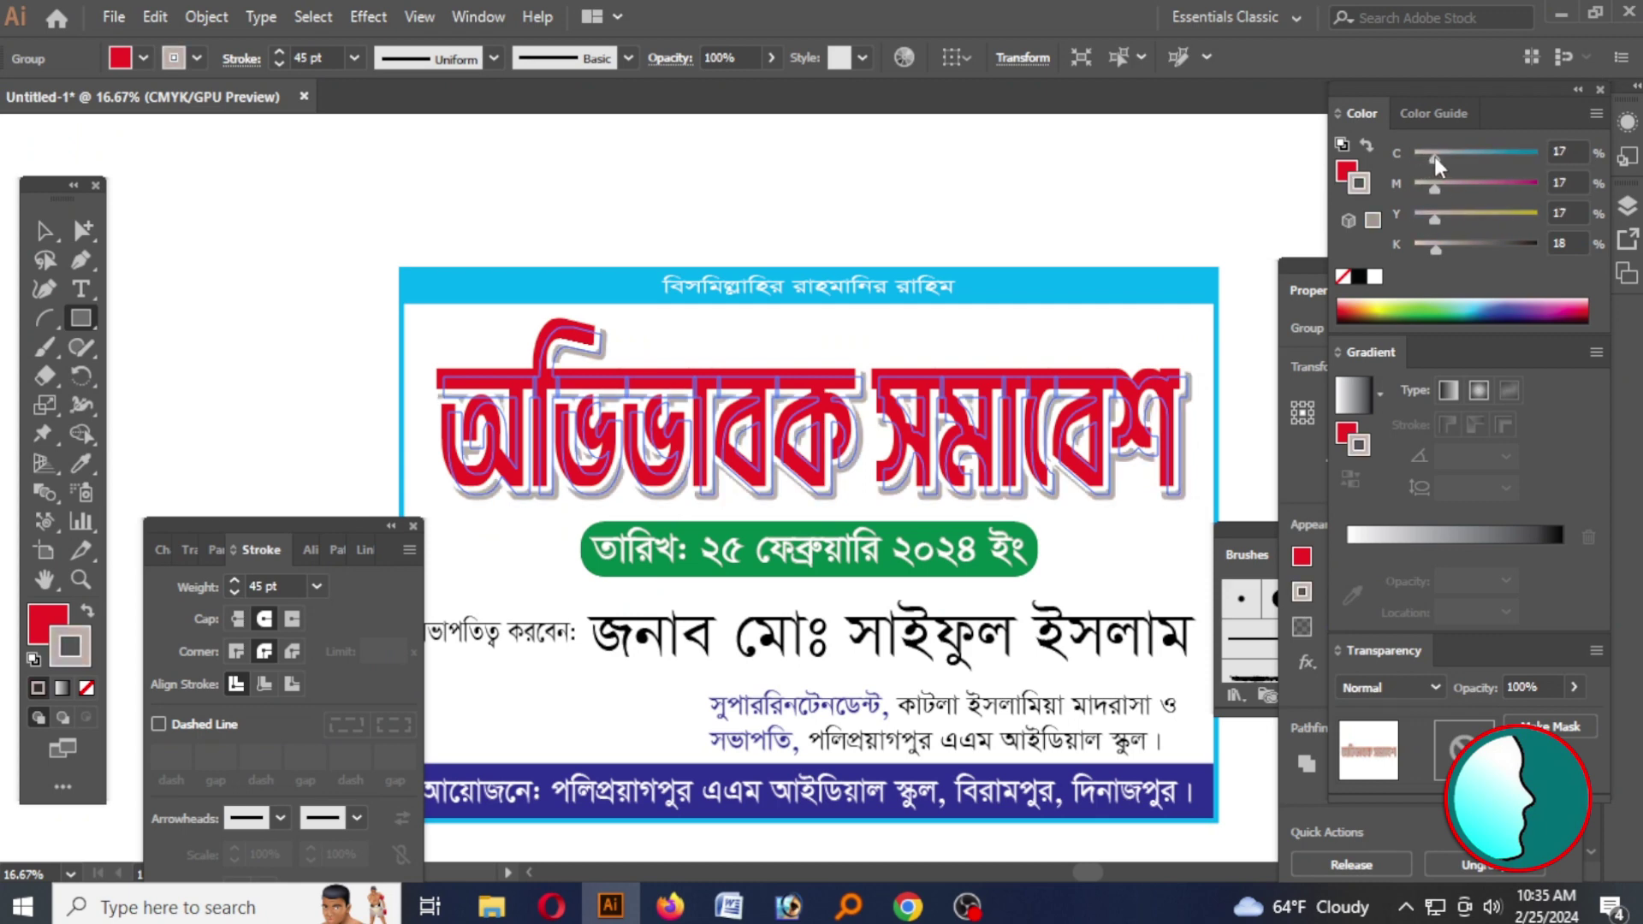
pyautogui.press('Tab')
pyautogui.press('m')
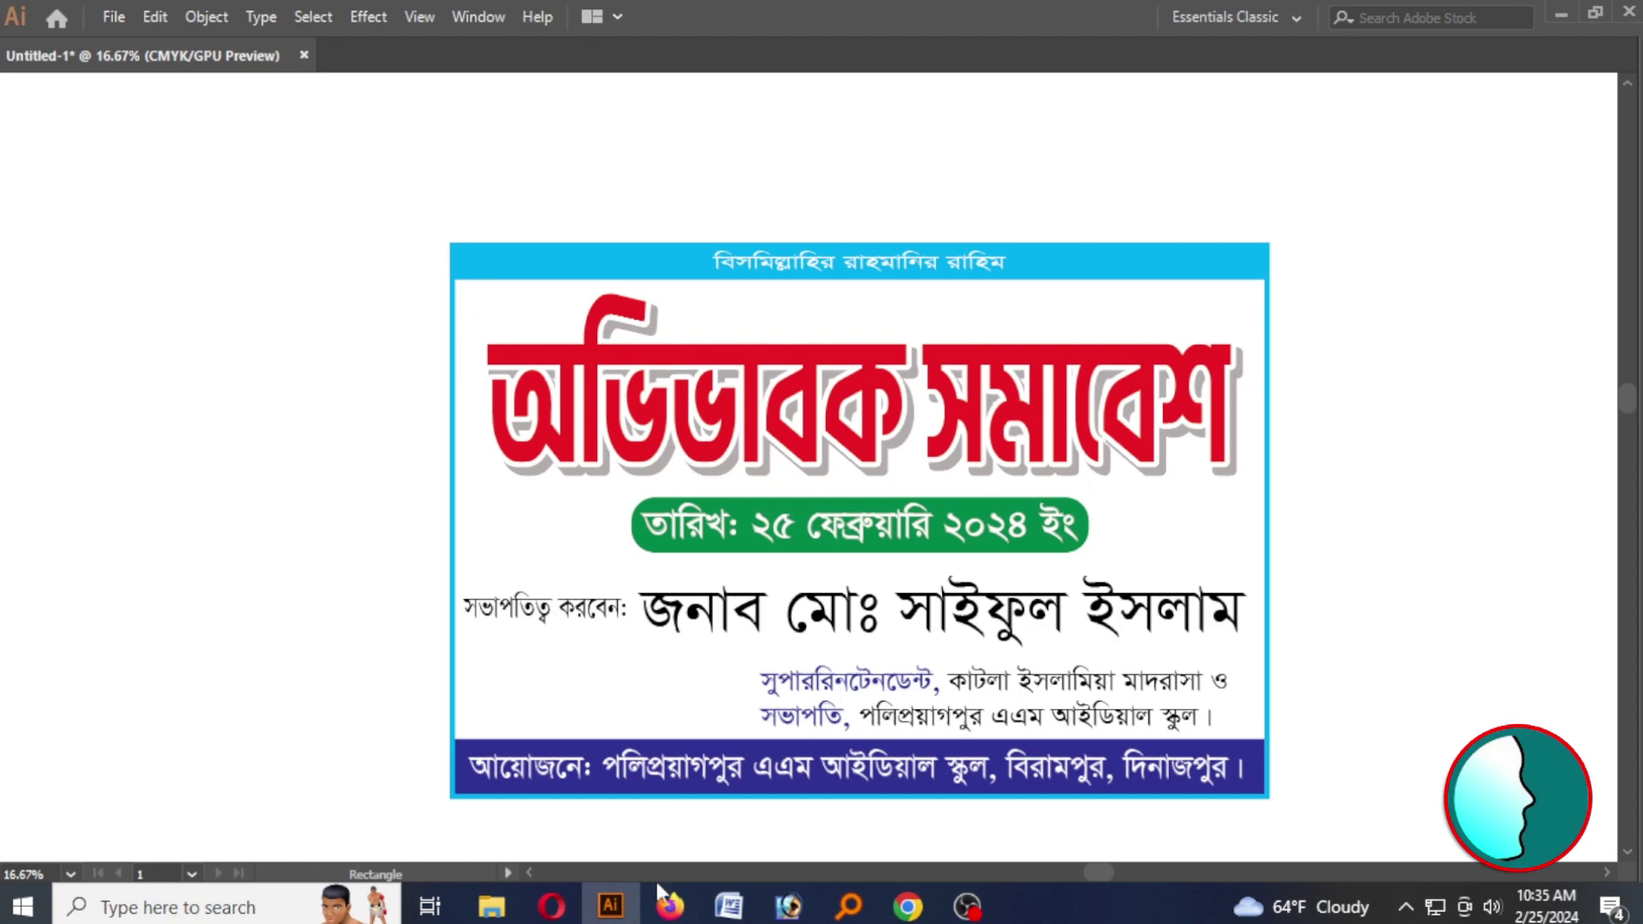
# Switch to Firefox, search Google for "background image" in a new tab and show the image results
pyautogui.click(670, 907)
pyautogui.click(345, 16)
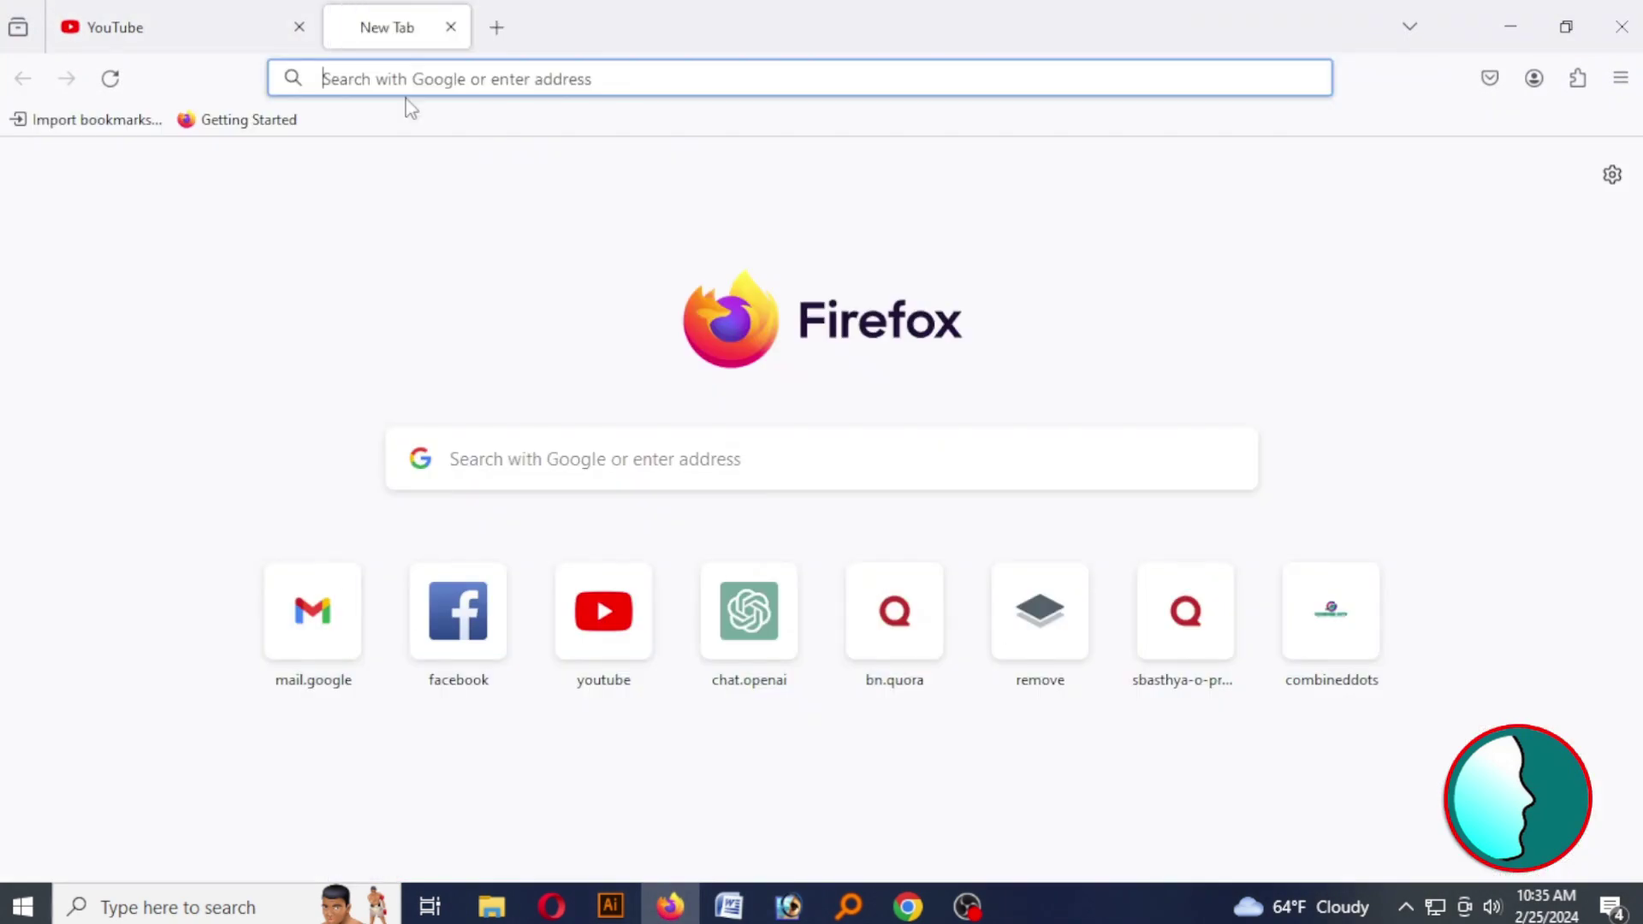
pyautogui.click(605, 461)
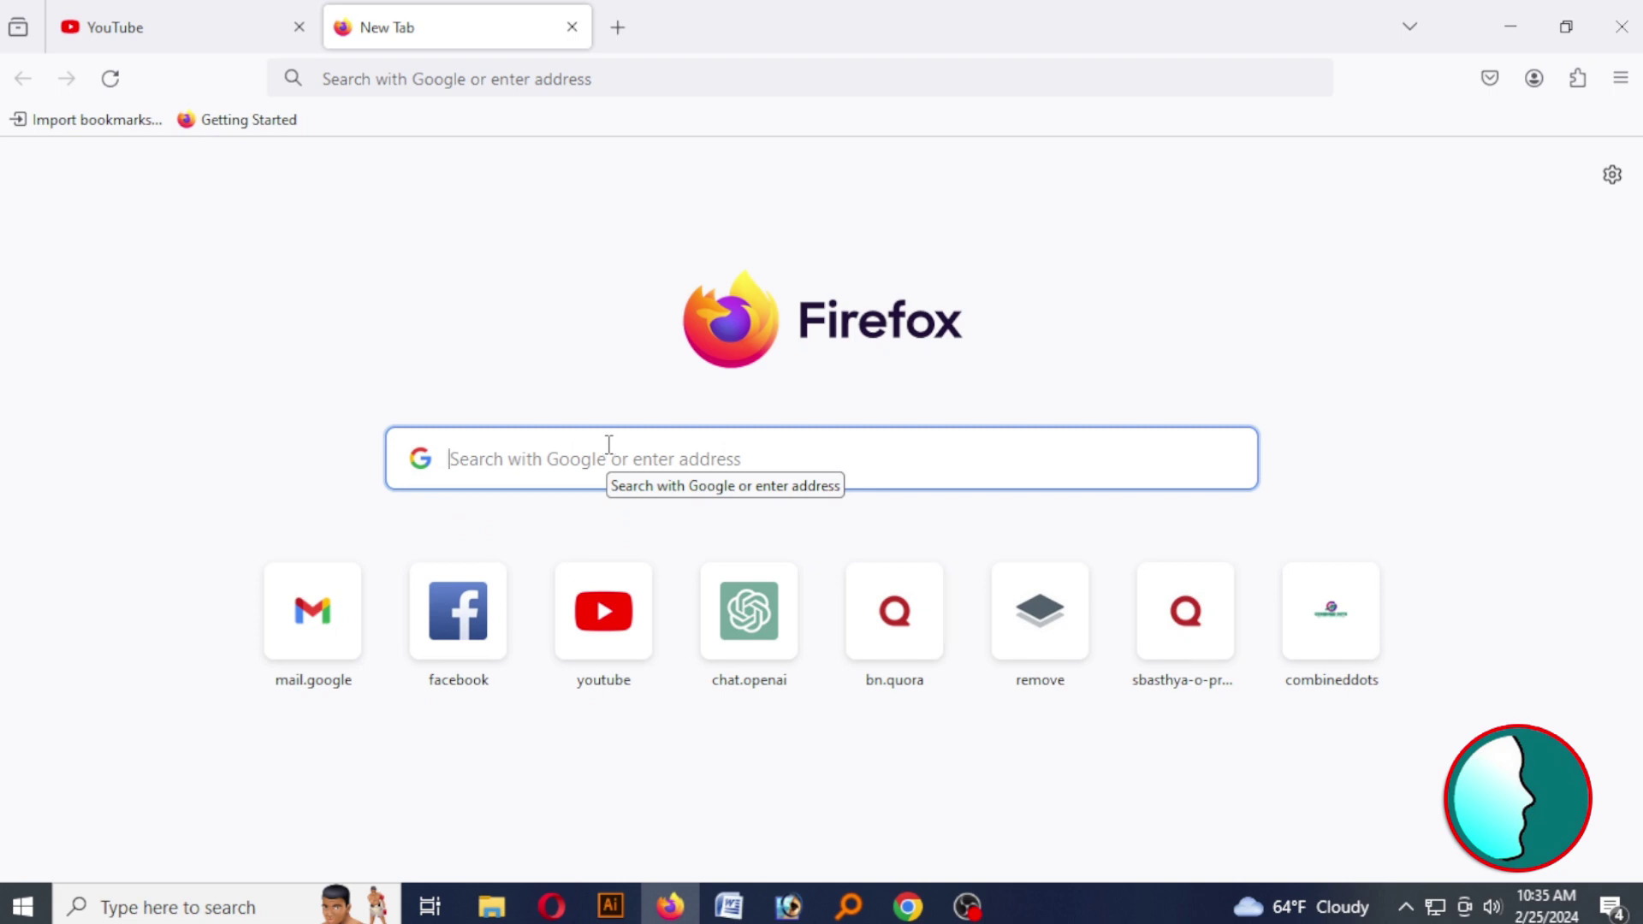
pyautogui.write('b„')
pyautogui.press('BackSpace')
pyautogui.press('BackSpace')
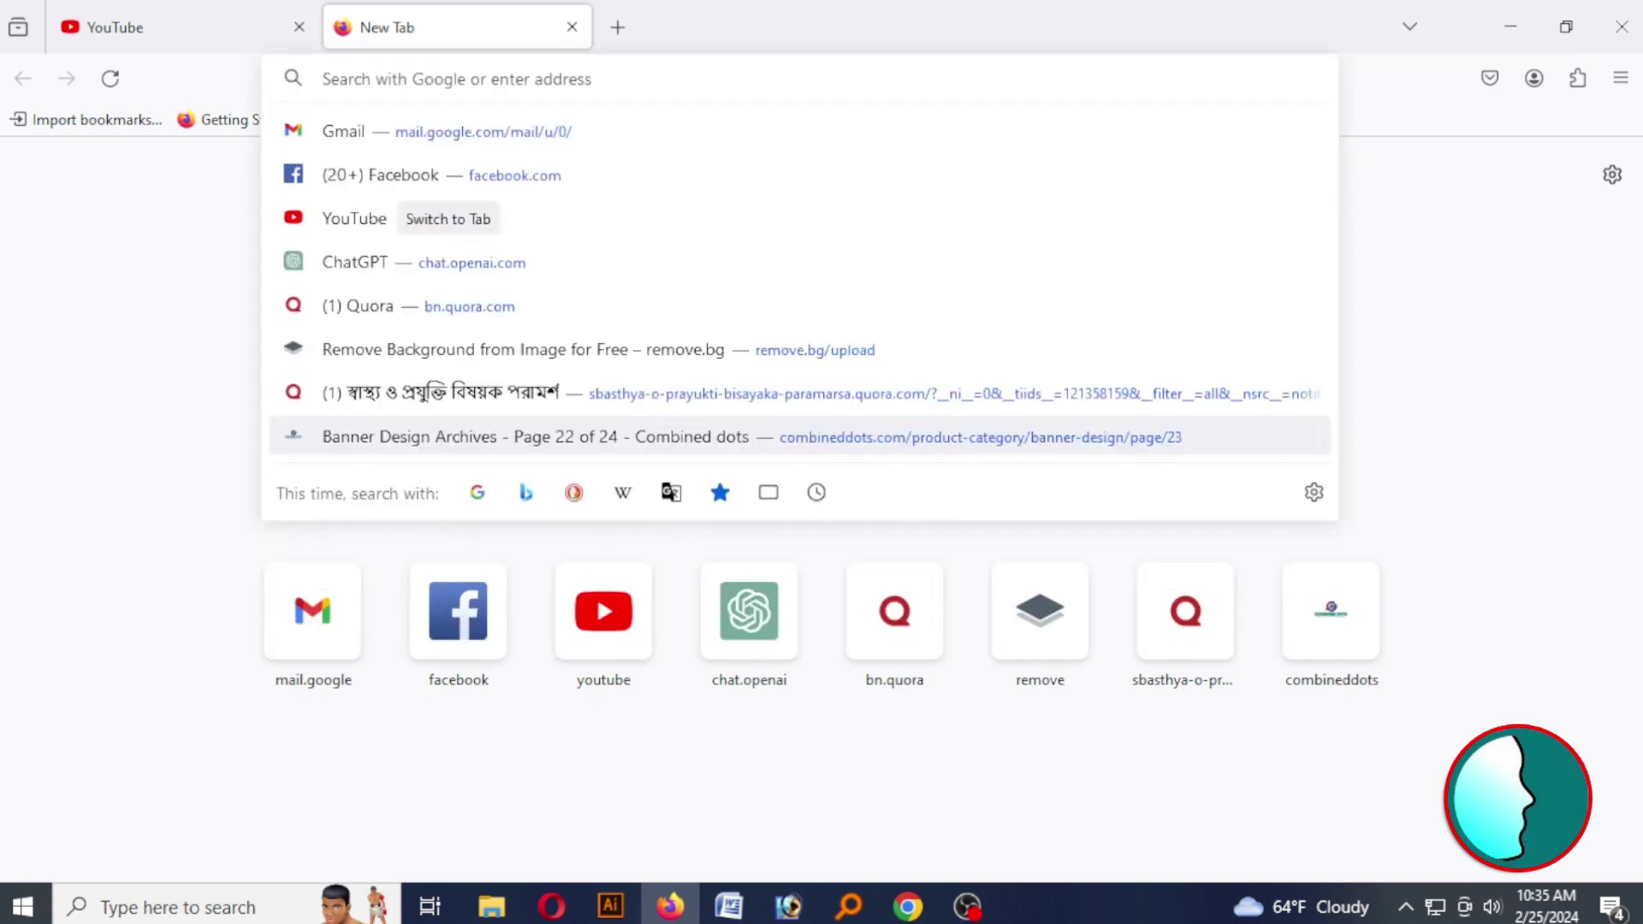
pyautogui.write('back')
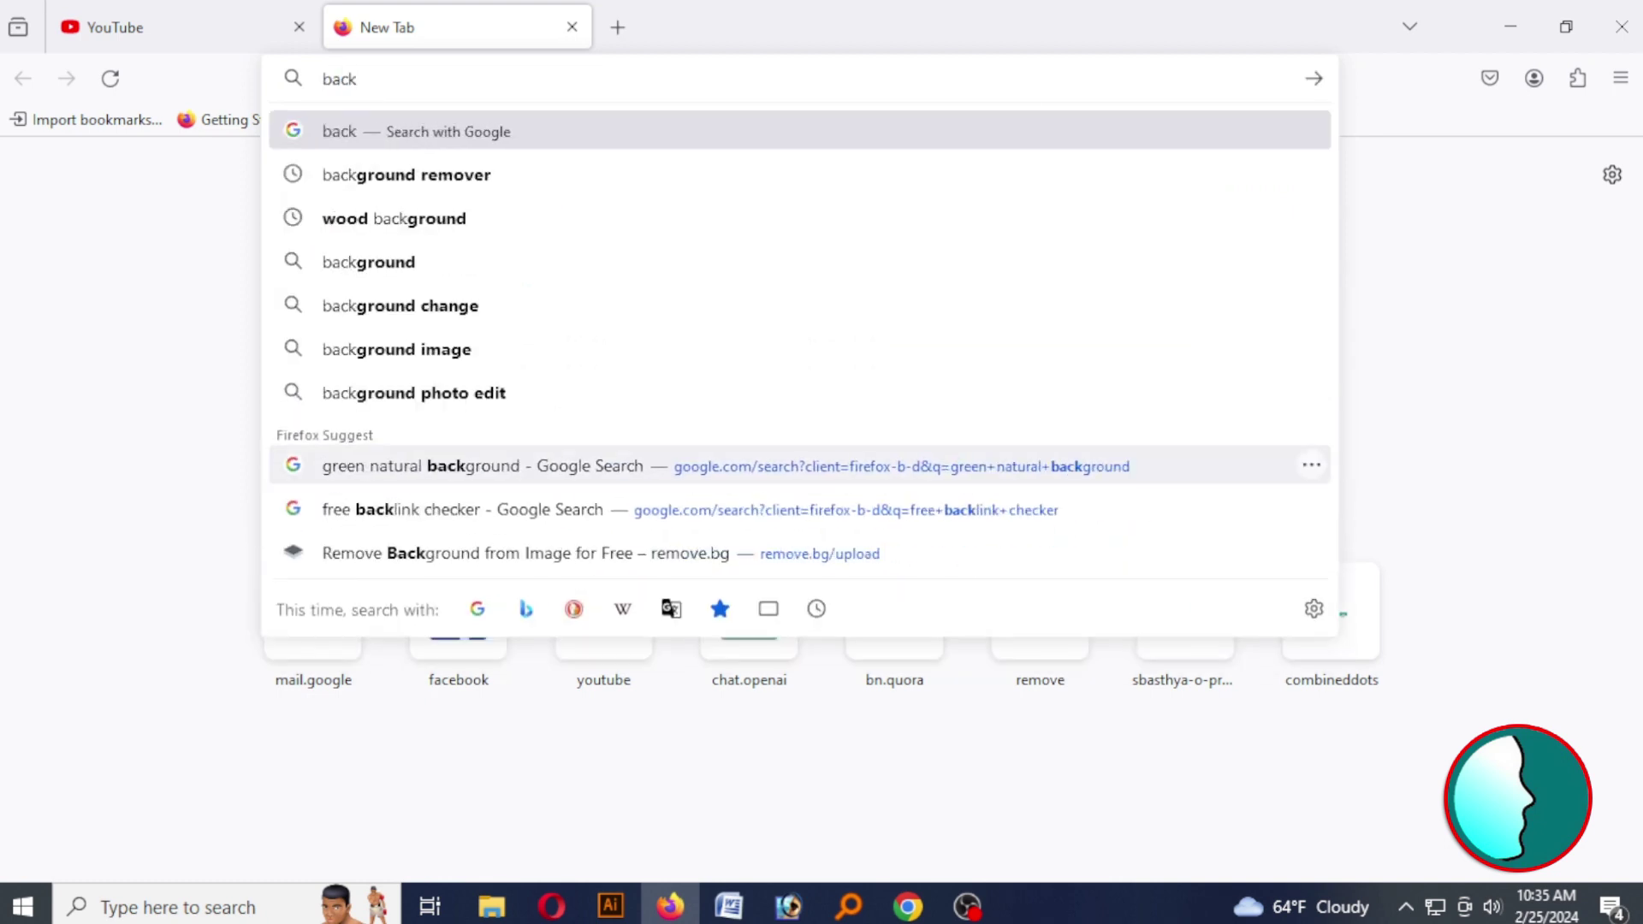
pyautogui.click(377, 355)
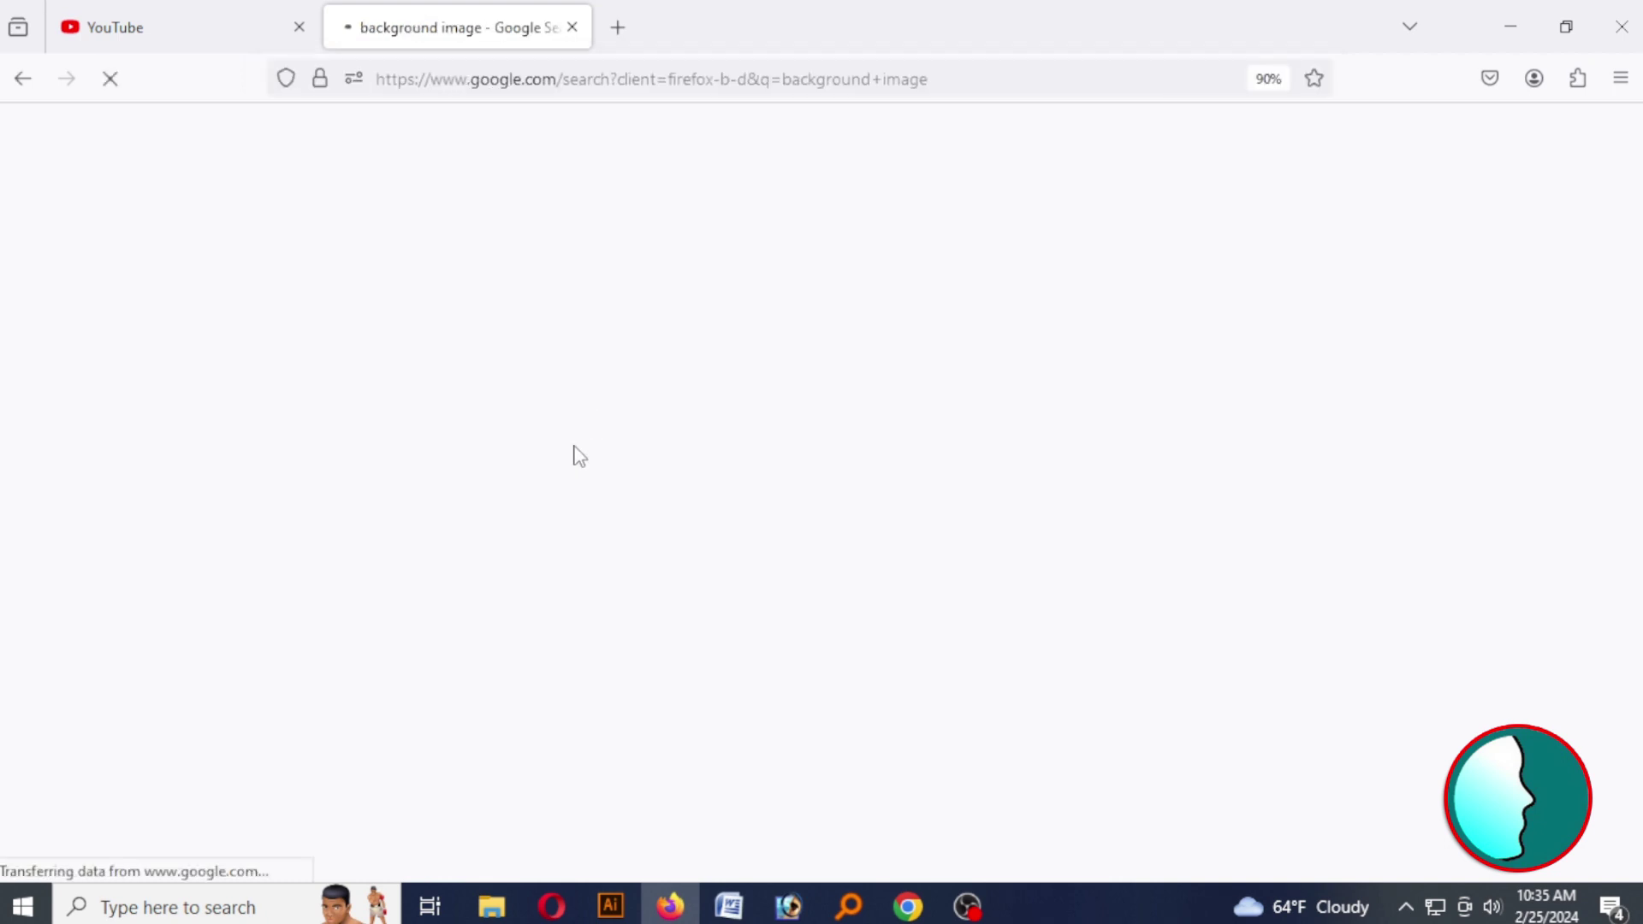
pyautogui.click(220, 224)
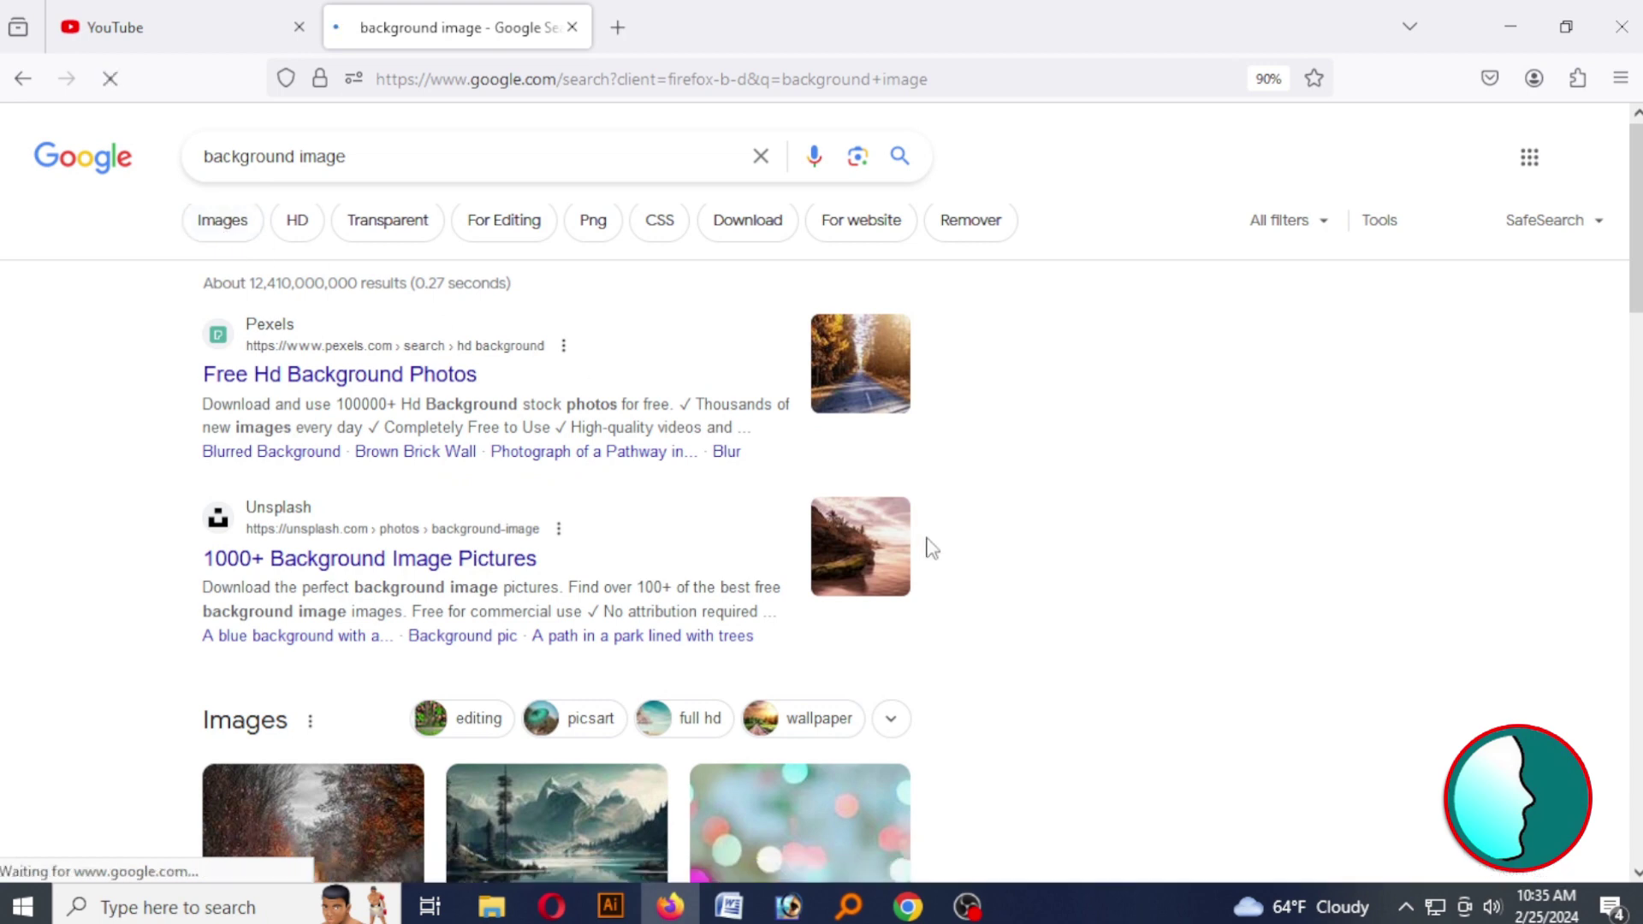
# Browse the image results and preview the Pexels bokeh photo and the related pale green Visme background
pyautogui.scroll(-2, 928, 569)
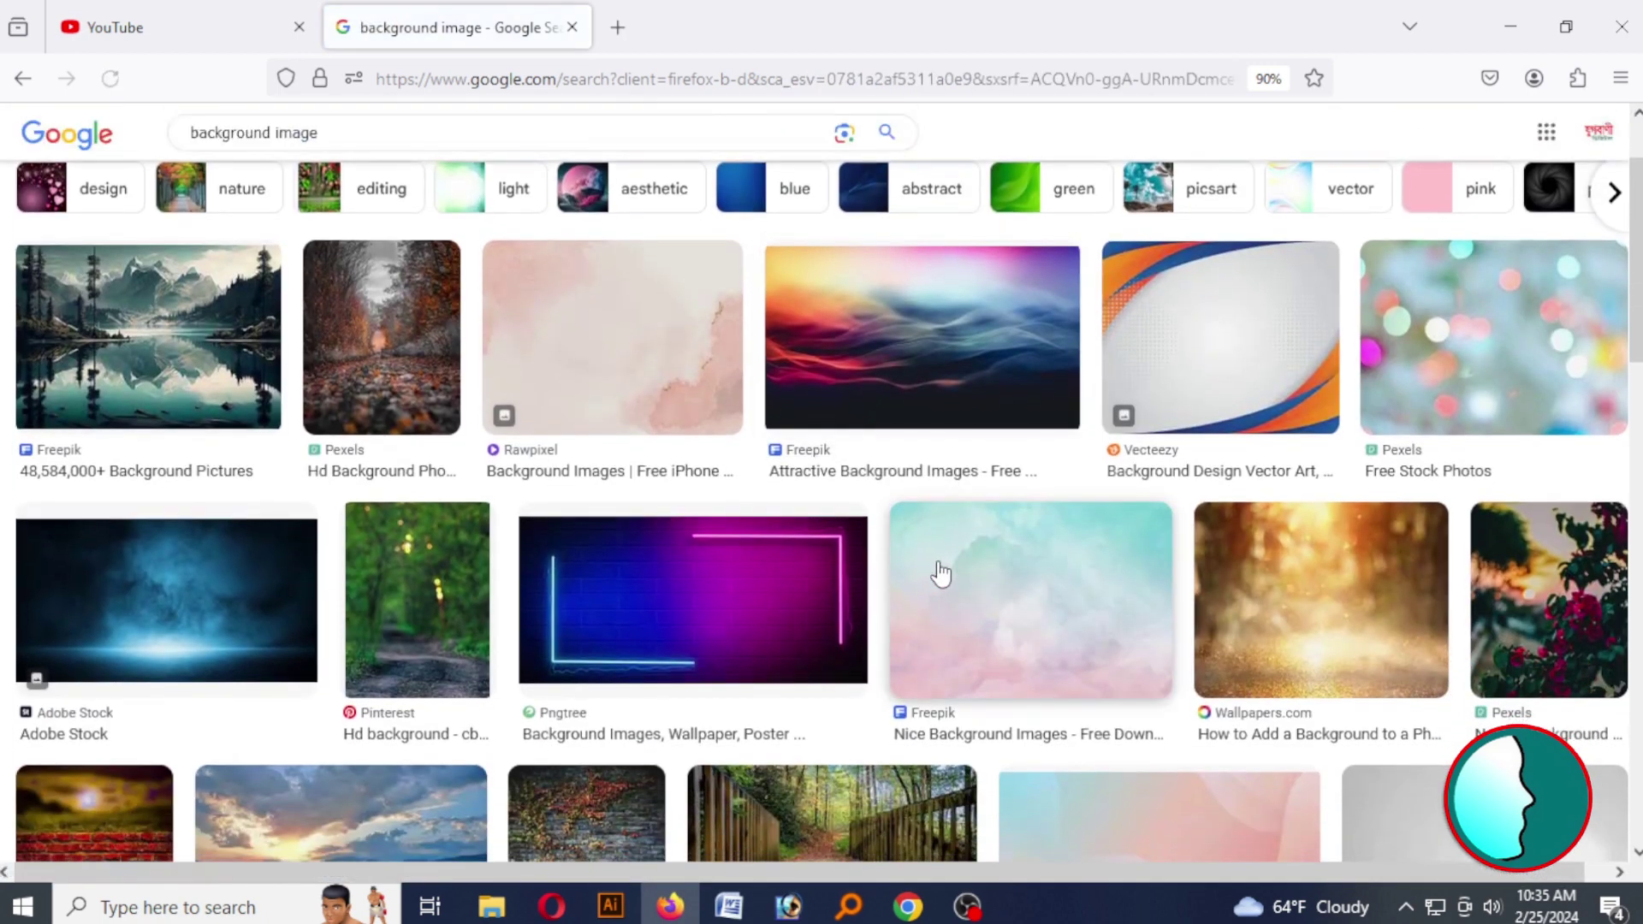
pyautogui.scroll(-2, 959, 579)
pyautogui.click(1416, 275)
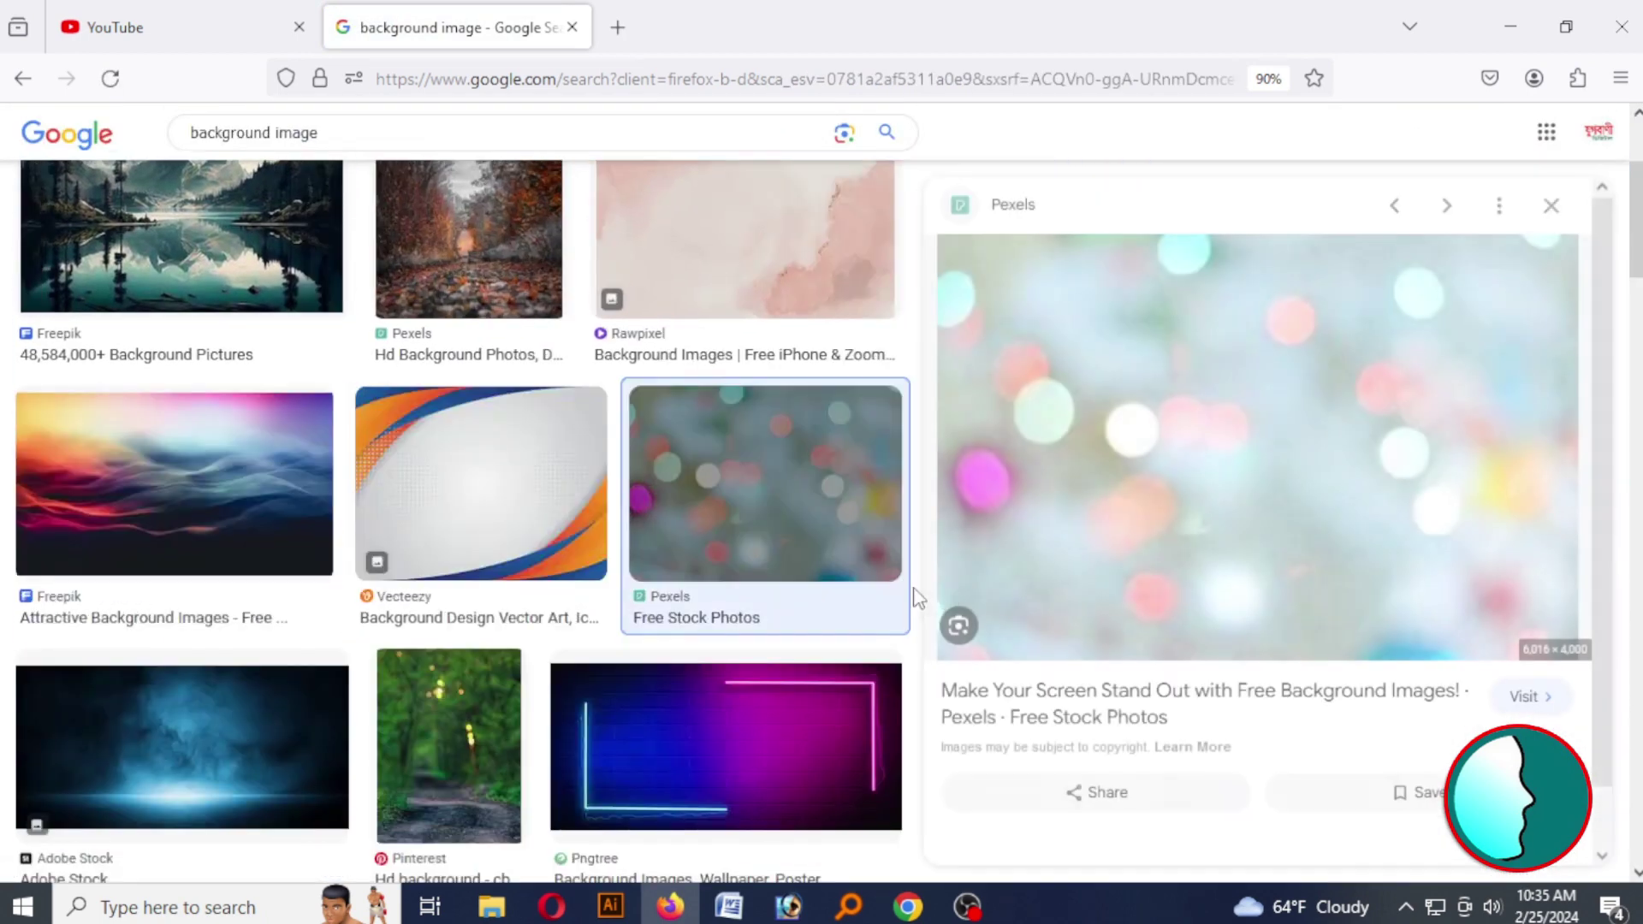
pyautogui.scroll(-5, 1206, 582)
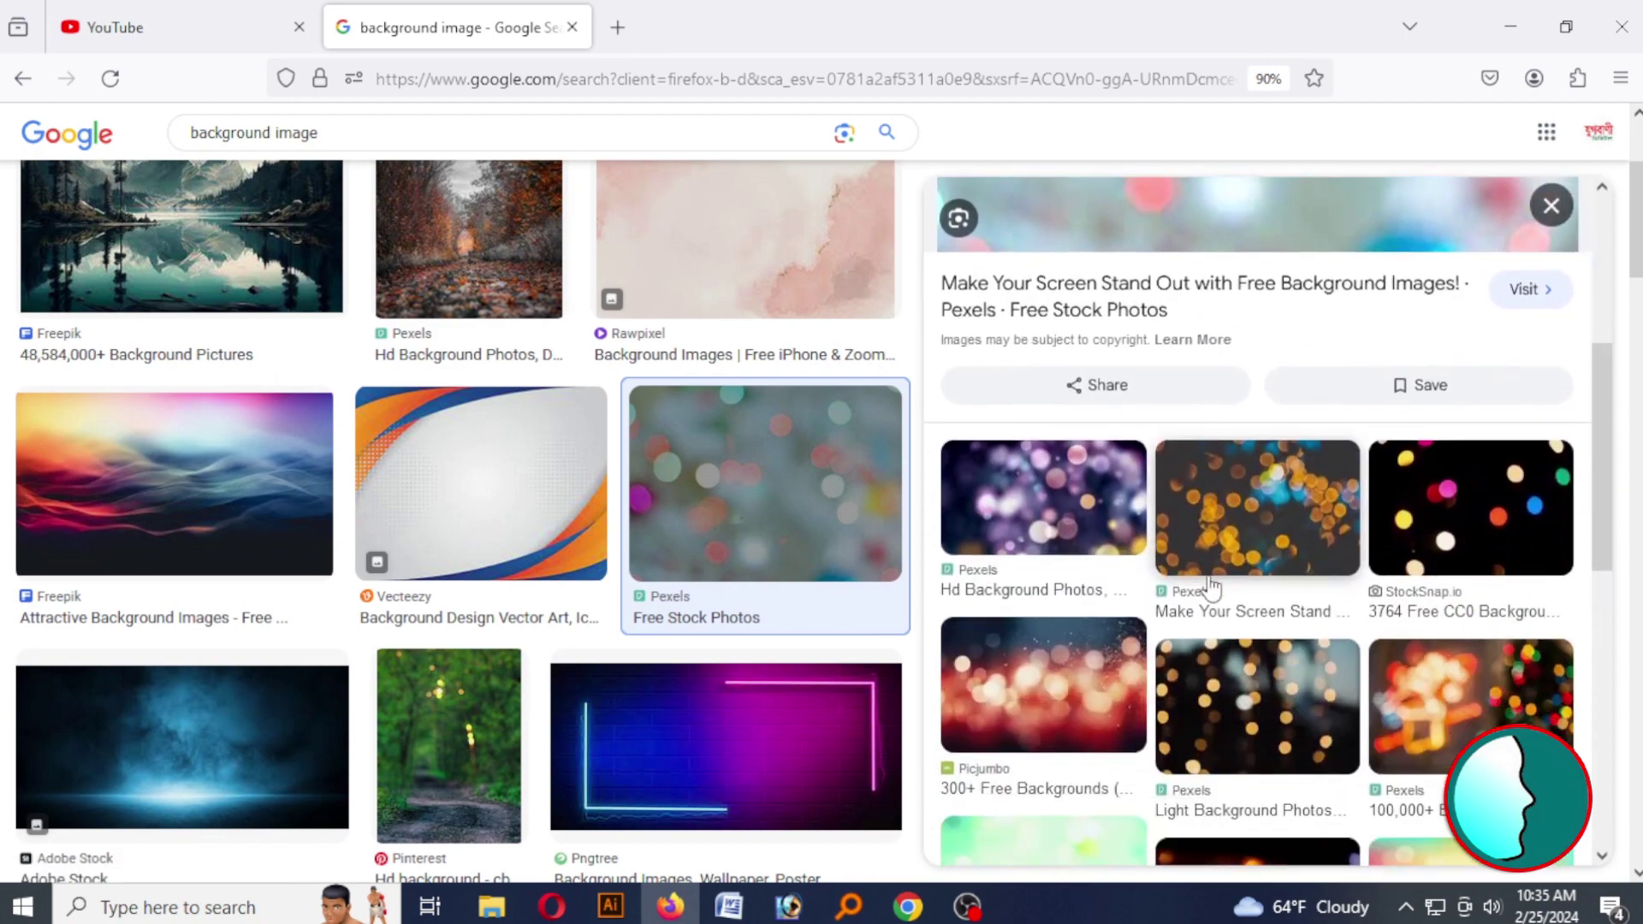
pyautogui.scroll(-2, 1210, 586)
pyautogui.click(1040, 661)
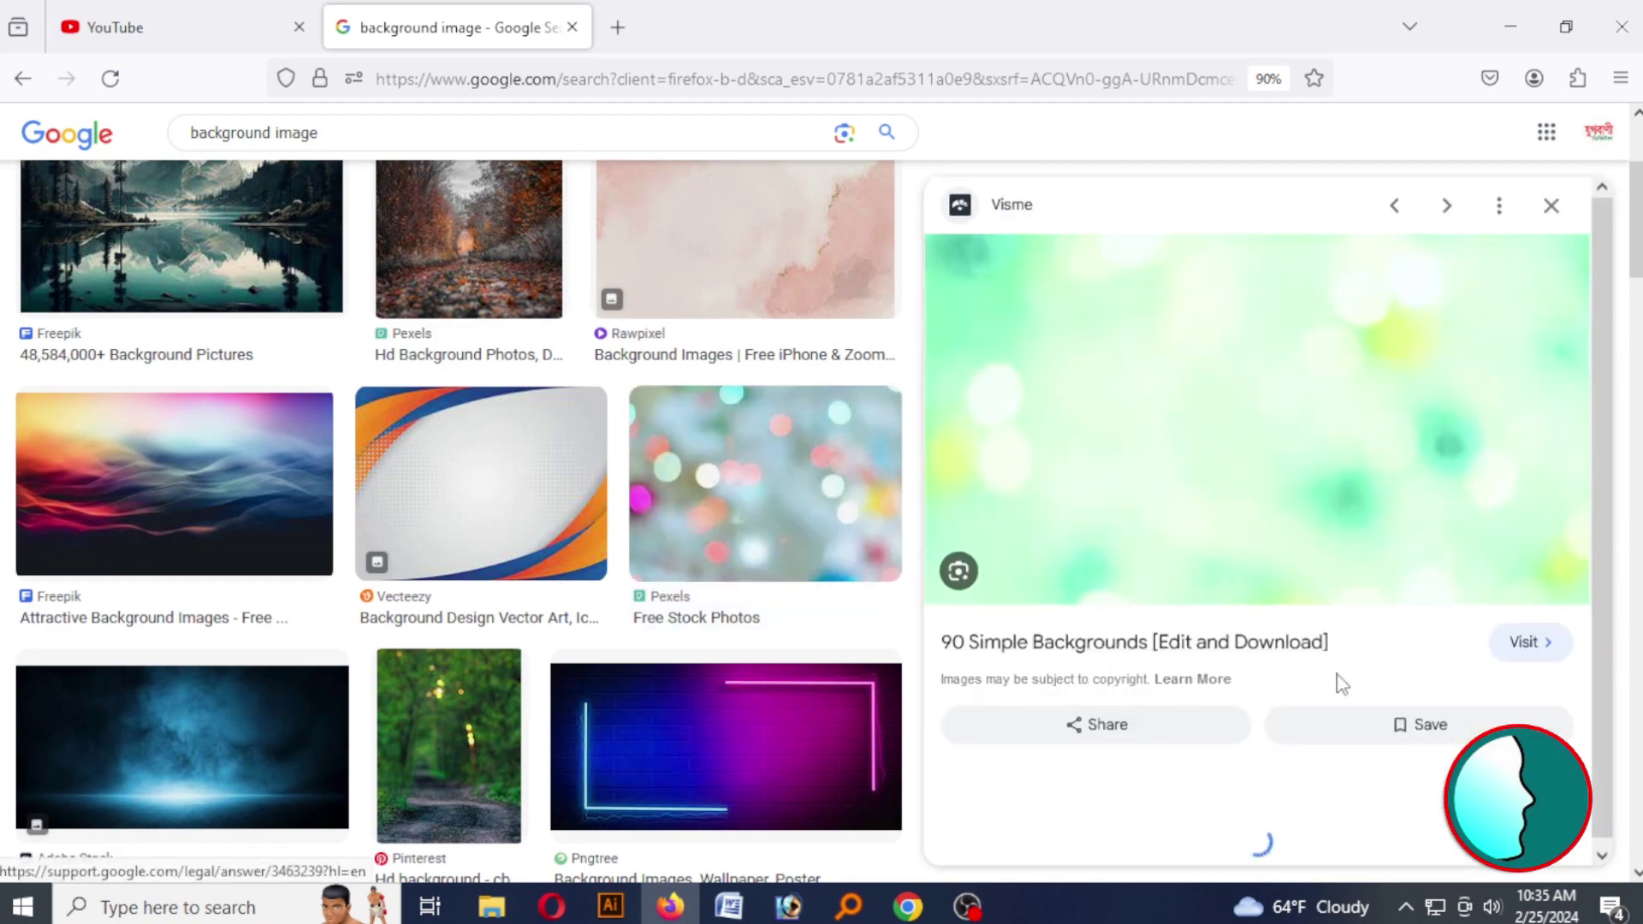
# Browse the related images and preview the iedunet green bokeh wallpaper and the bright green Pngtree background
pyautogui.scroll(-4, 1321, 676)
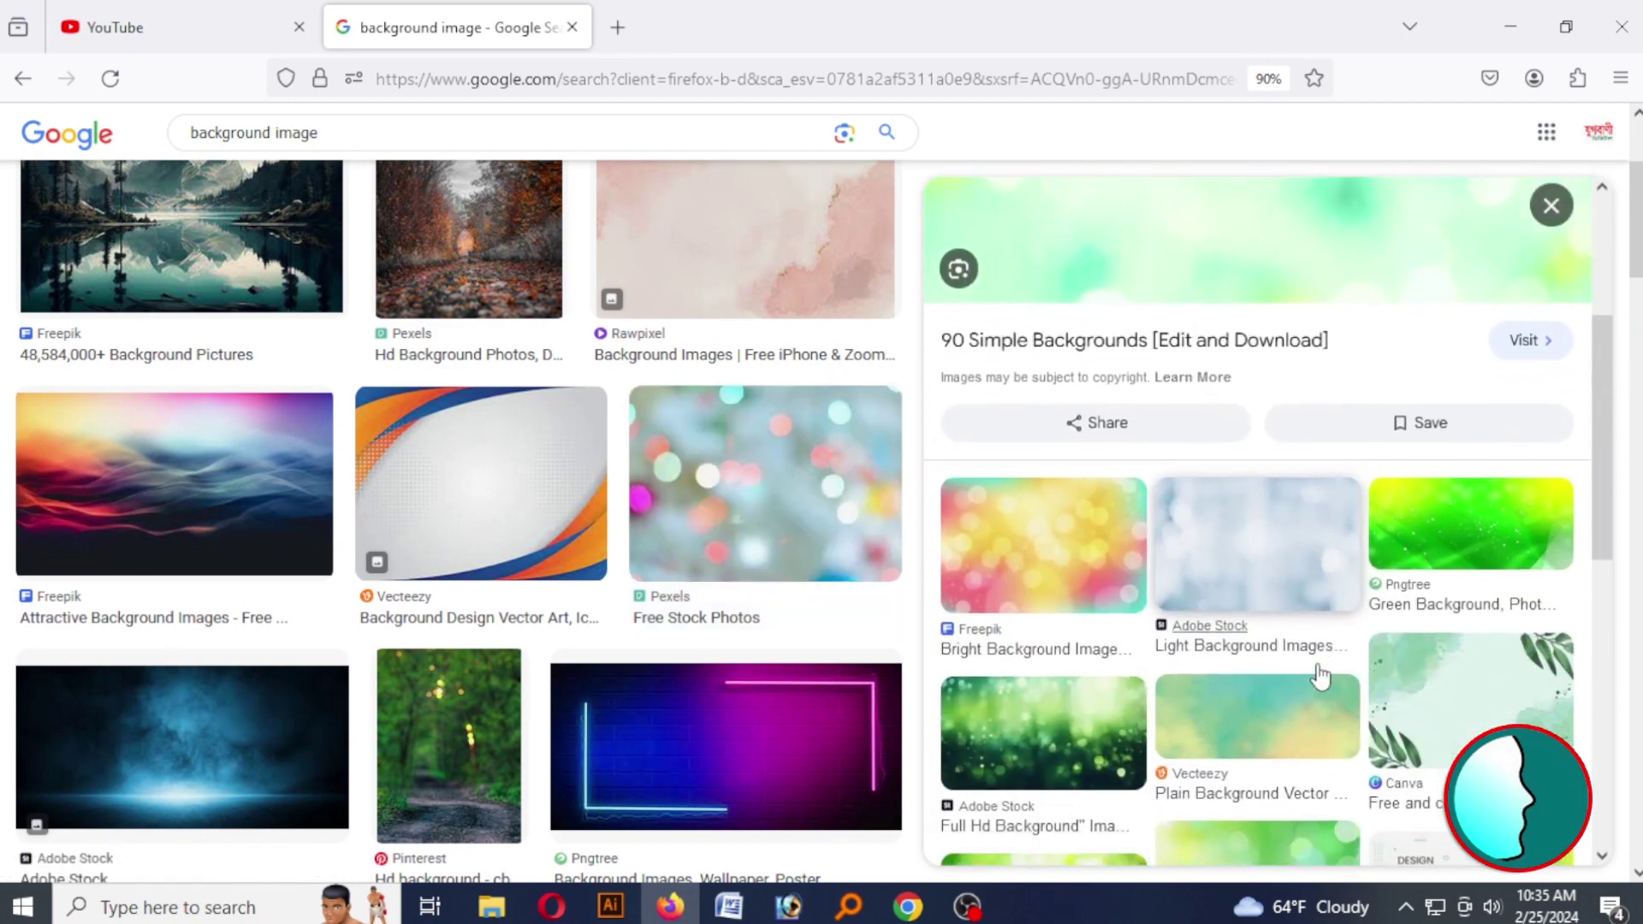
pyautogui.scroll(-2, 1320, 673)
pyautogui.click(1233, 695)
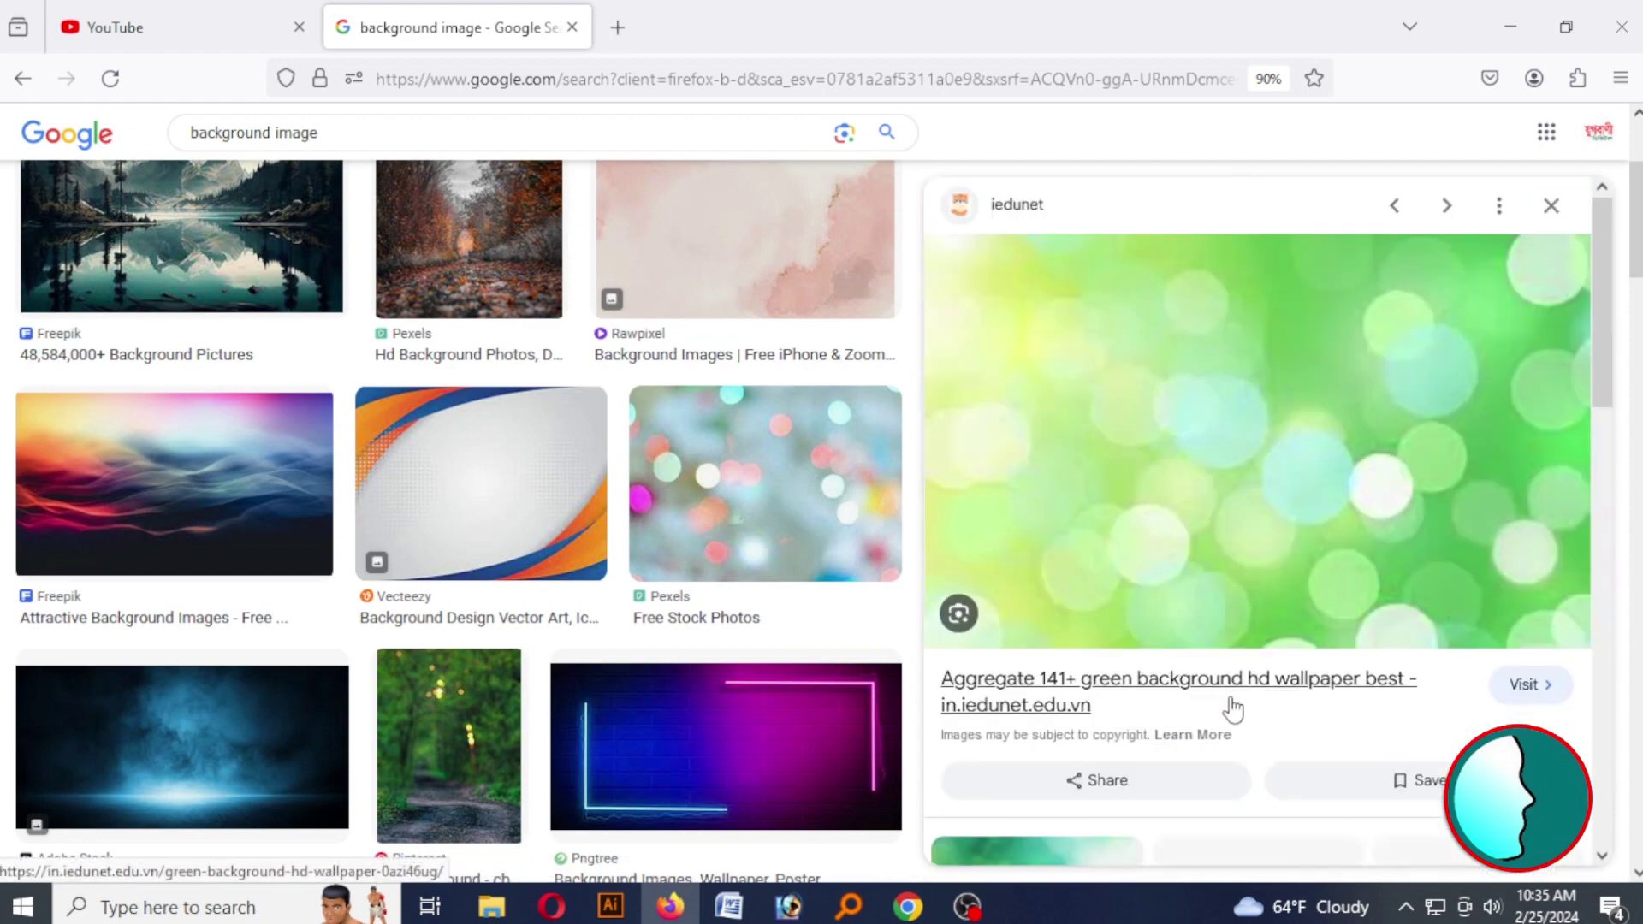
pyautogui.scroll(-3, 1184, 698)
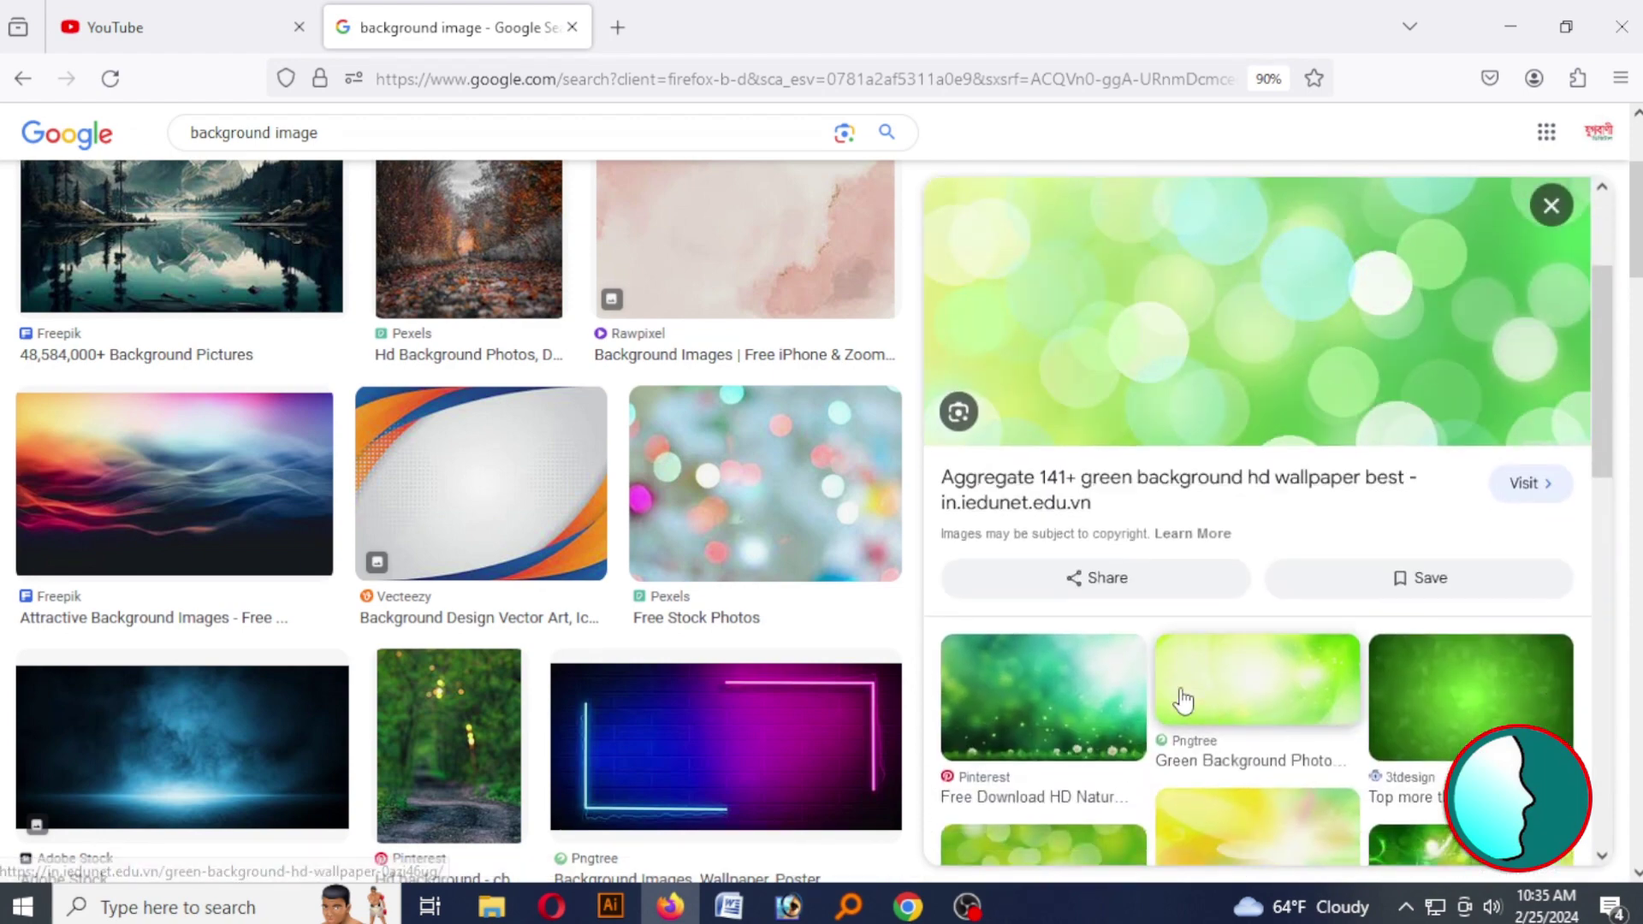
pyautogui.scroll(-1, 1181, 694)
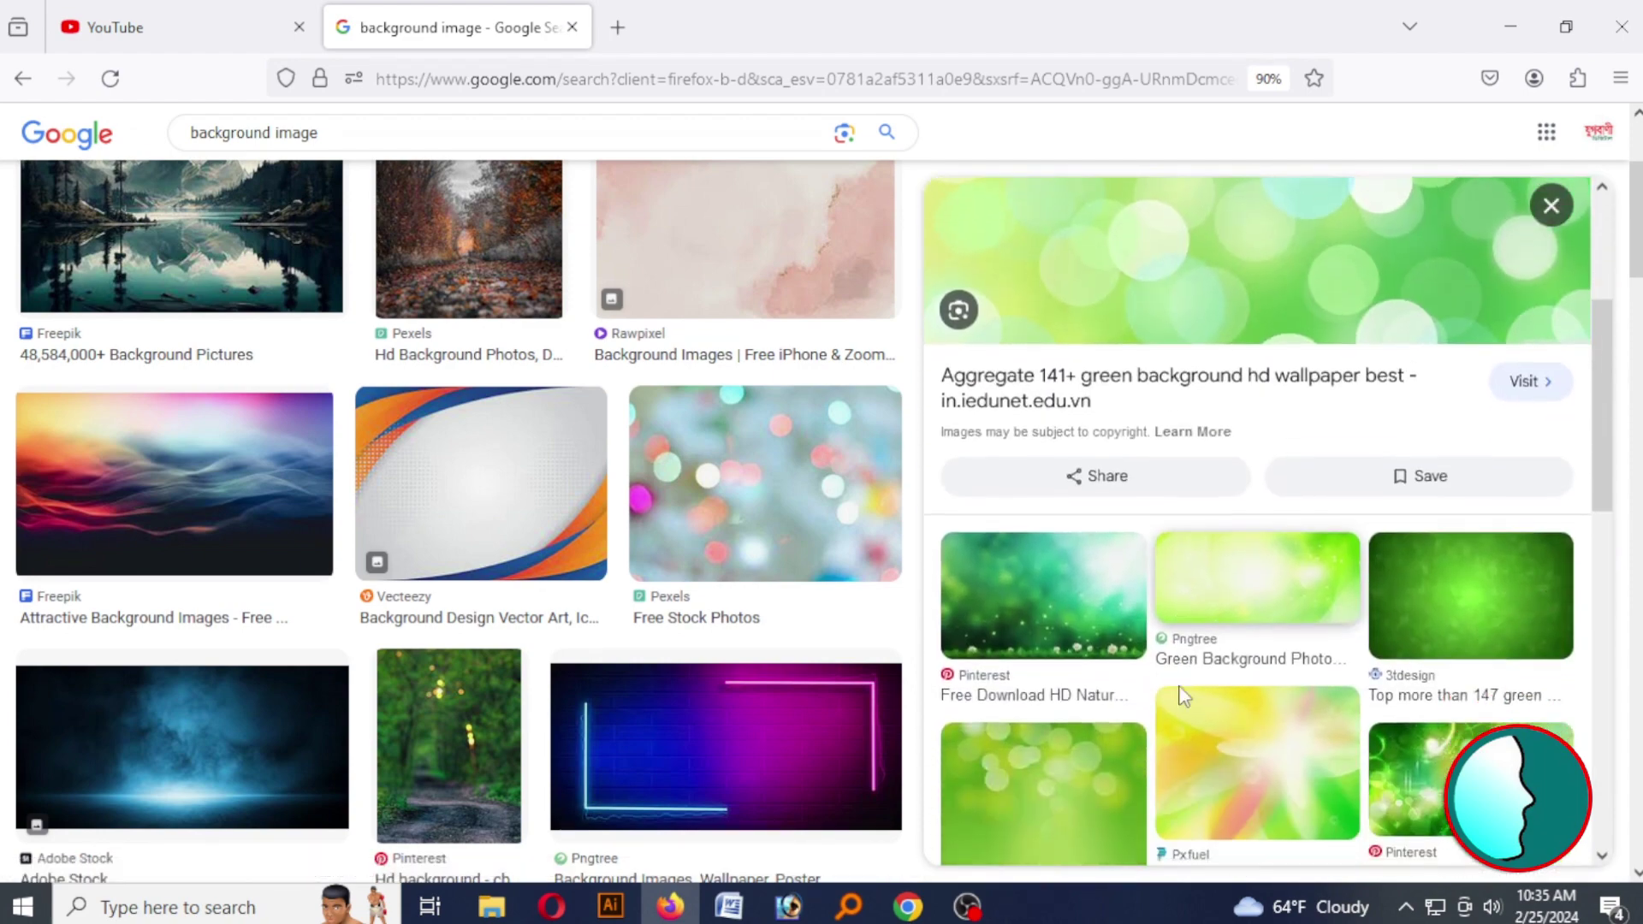
pyautogui.click(1281, 596)
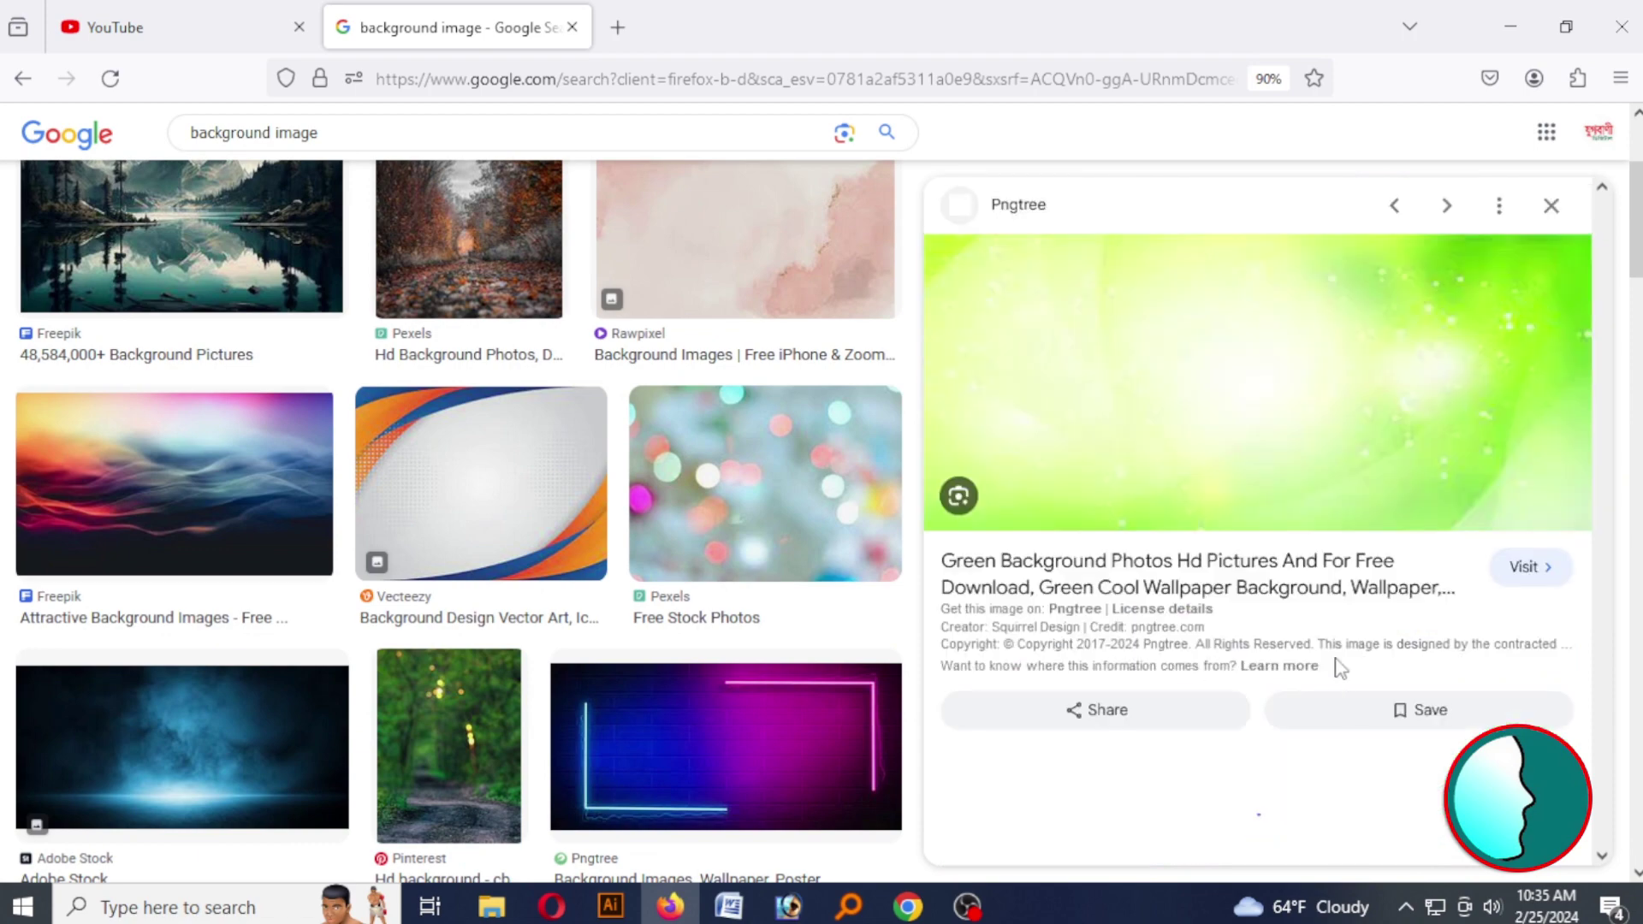
# Copy the bright green Pngtree image, switch to Photoshop and paste it into a new document
pyautogui.rightClick(1089, 387)
pyautogui.click(1177, 717)
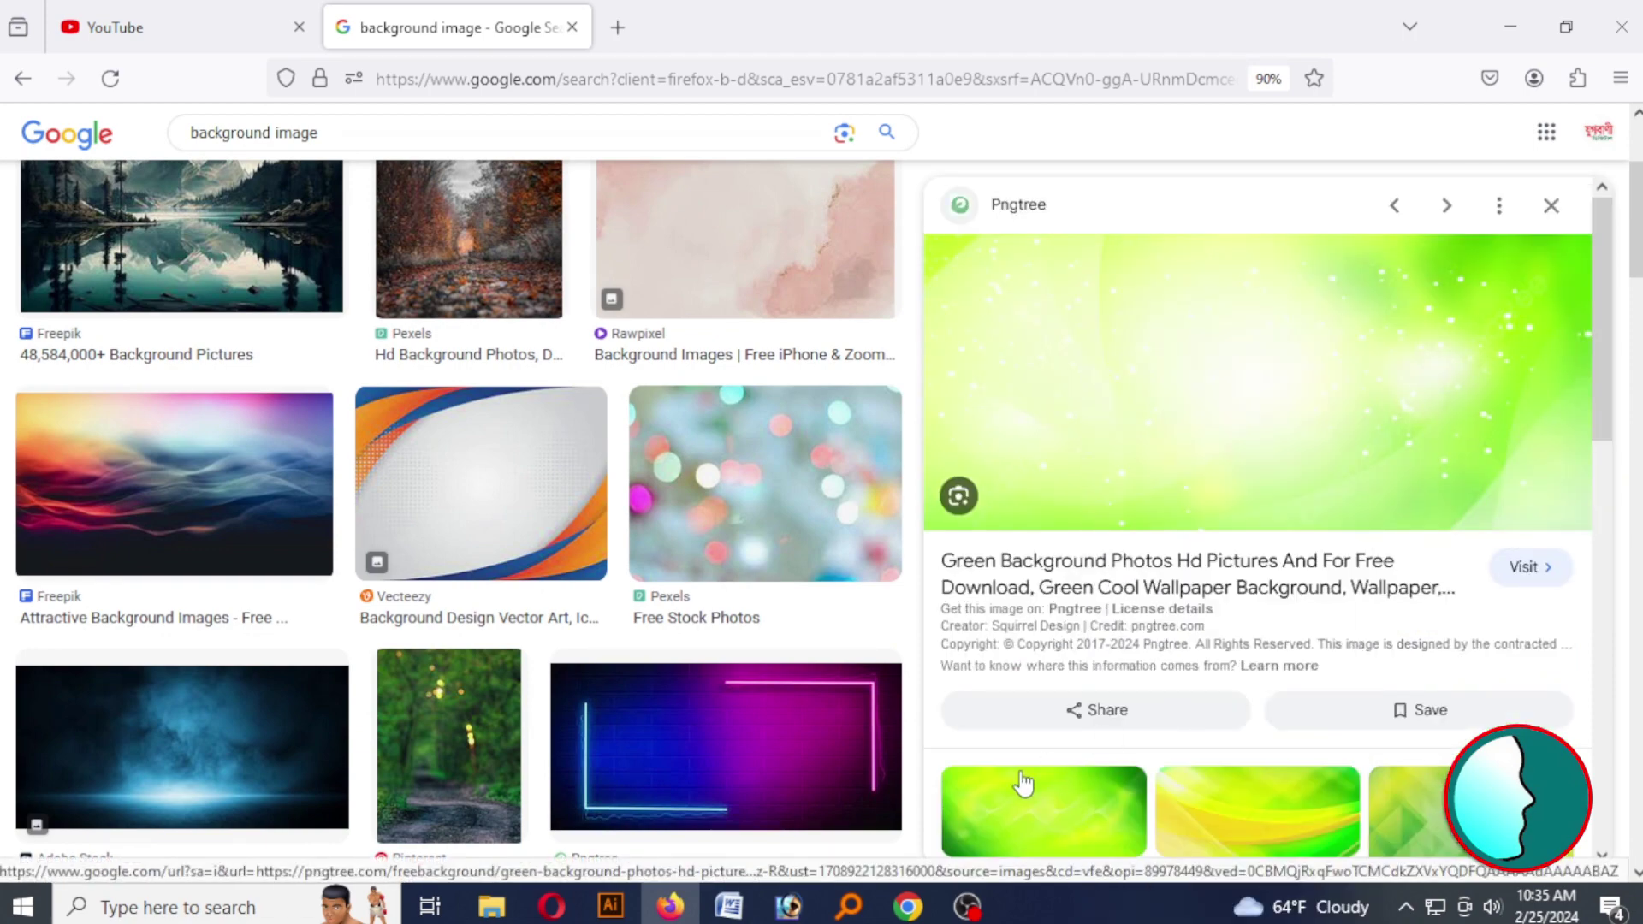
pyautogui.click(788, 906)
pyautogui.hotkey('ctrl', 'n')
pyautogui.press('Return')
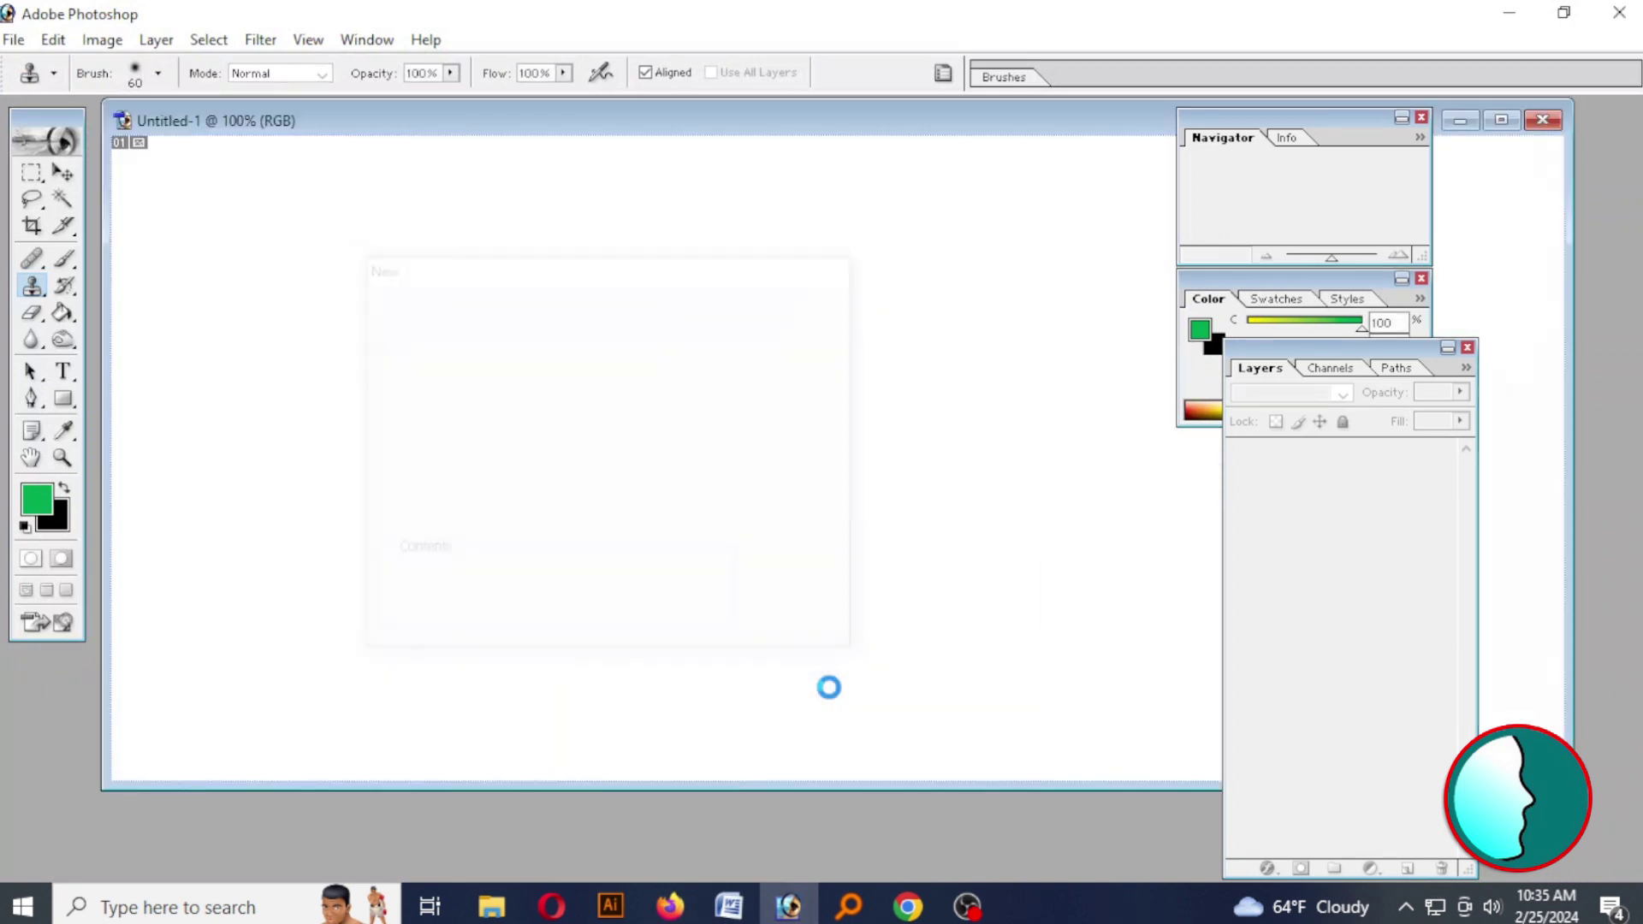
pyautogui.hotkey('ctrl', 'v')
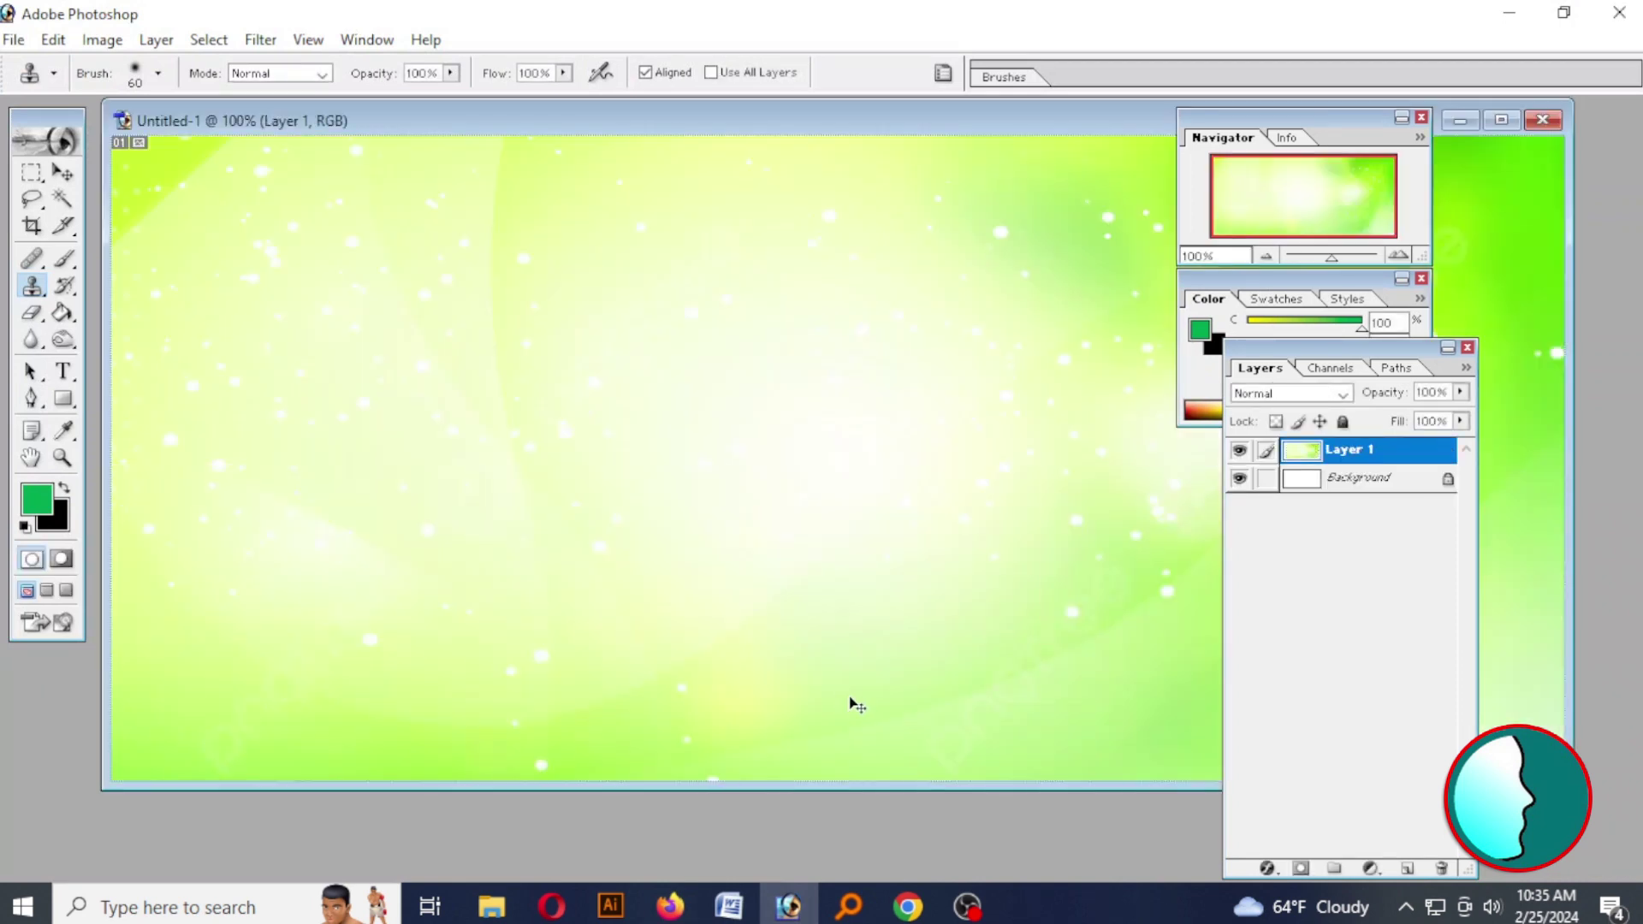
pyautogui.hotkey('ctrl', '-')
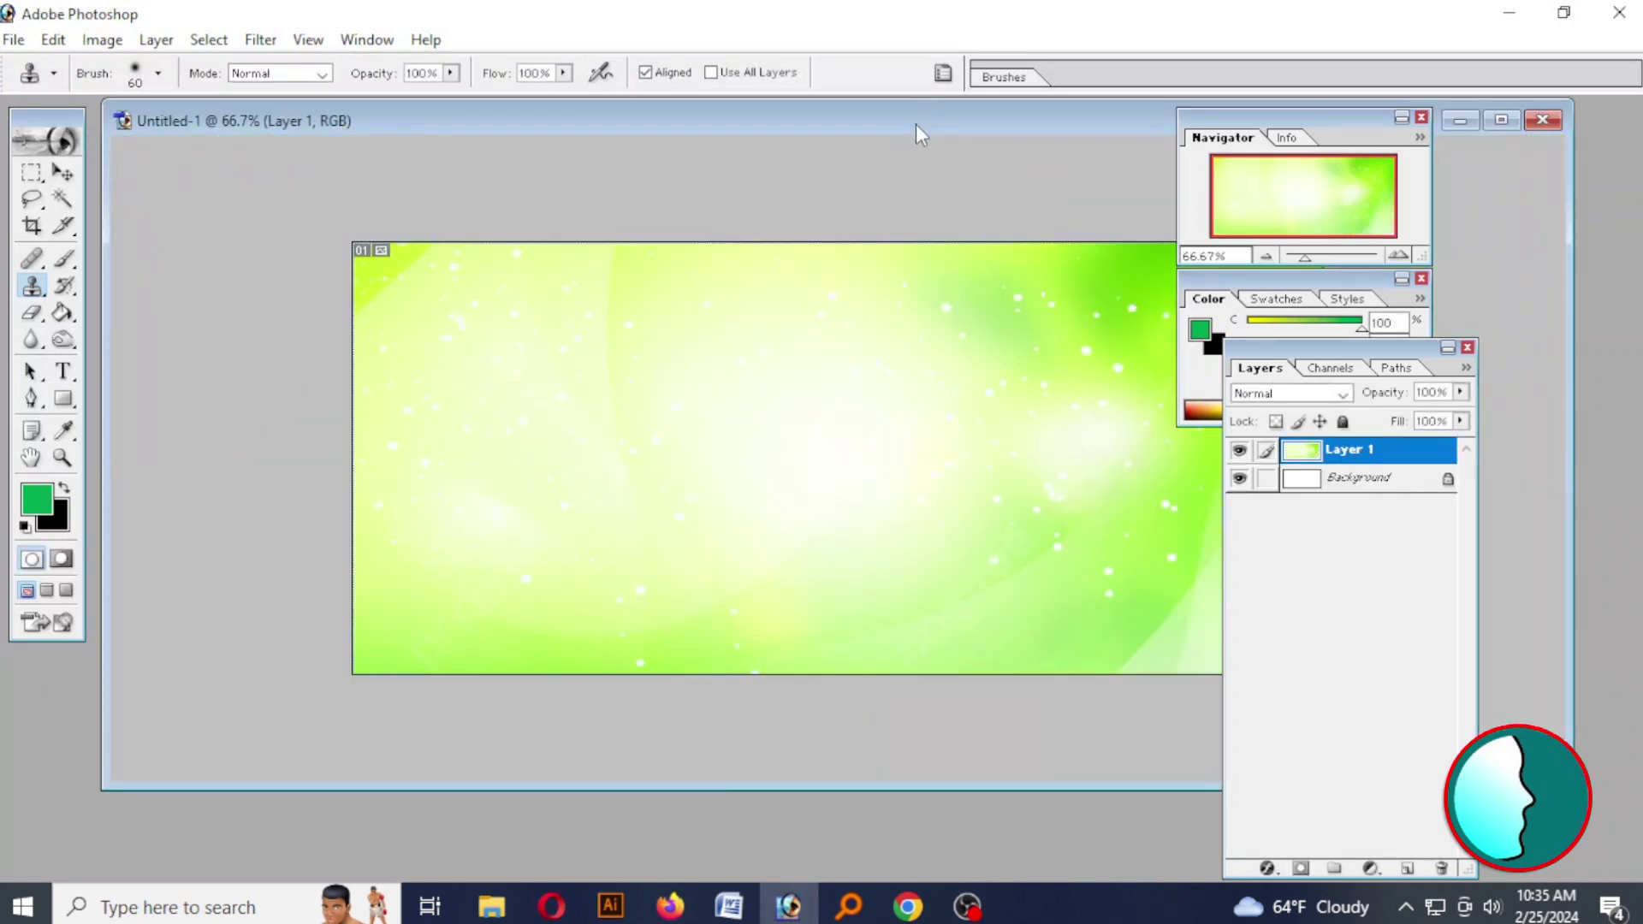
pyautogui.moveTo(922, 122); pyautogui.dragTo(771, 133)
# Delete the white Background layer and convert the image to CMYK Color mode
pyautogui.moveTo(1404, 492); pyautogui.dragTo(1441, 867)
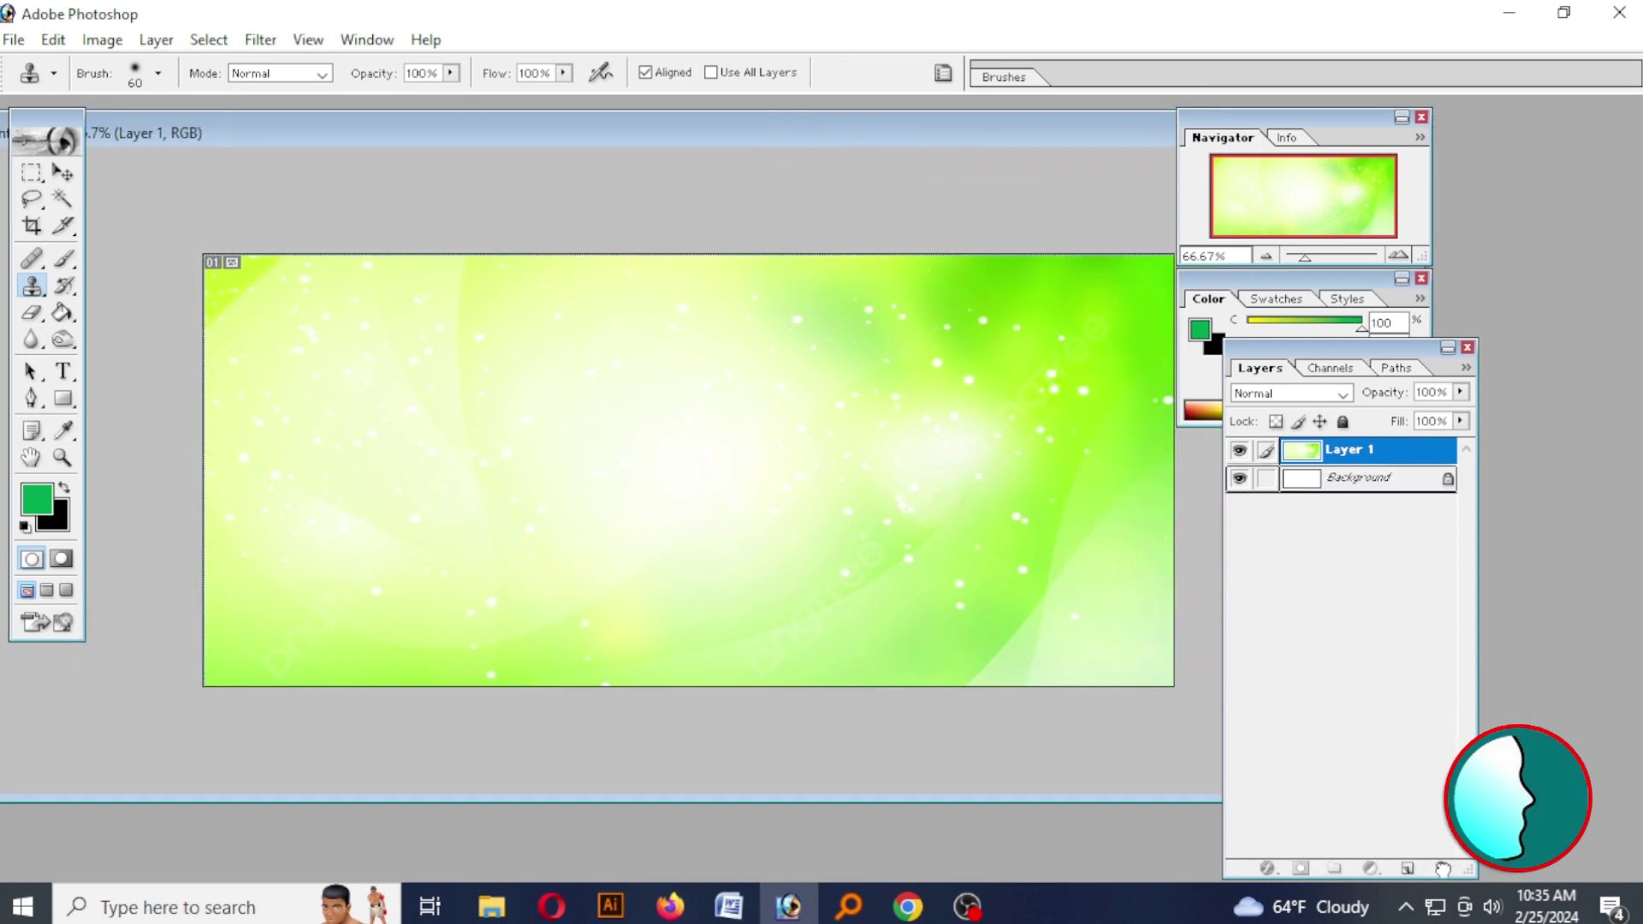
pyautogui.click(102, 39)
pyautogui.moveTo(146, 67)
pyautogui.click(353, 200)
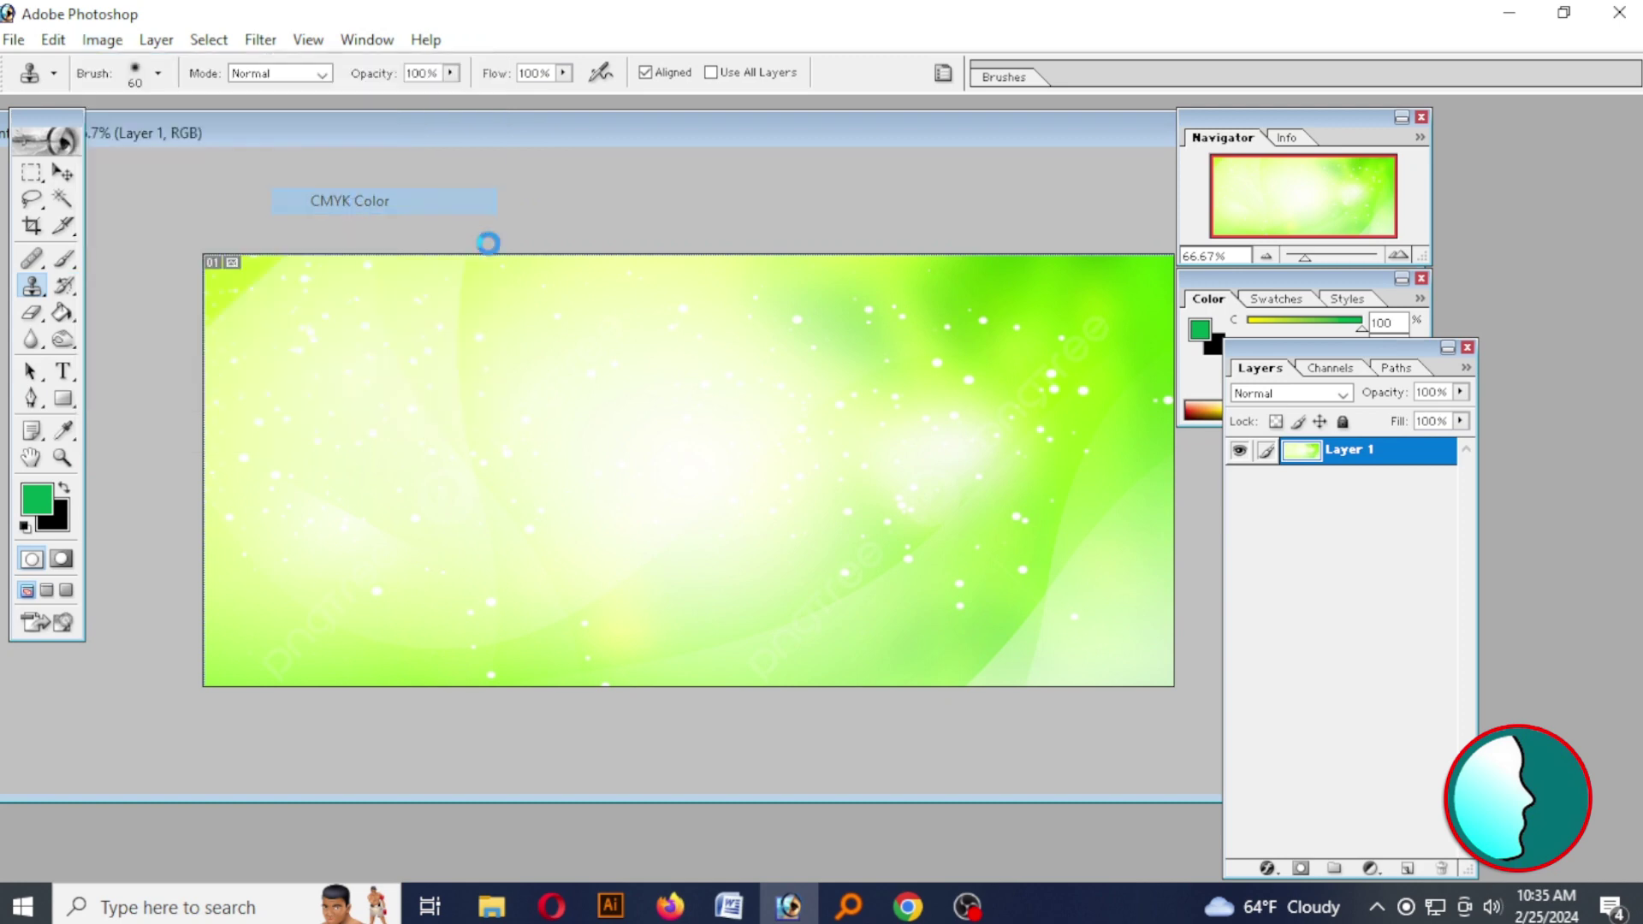
pyautogui.hotkey('ctrl', '-')
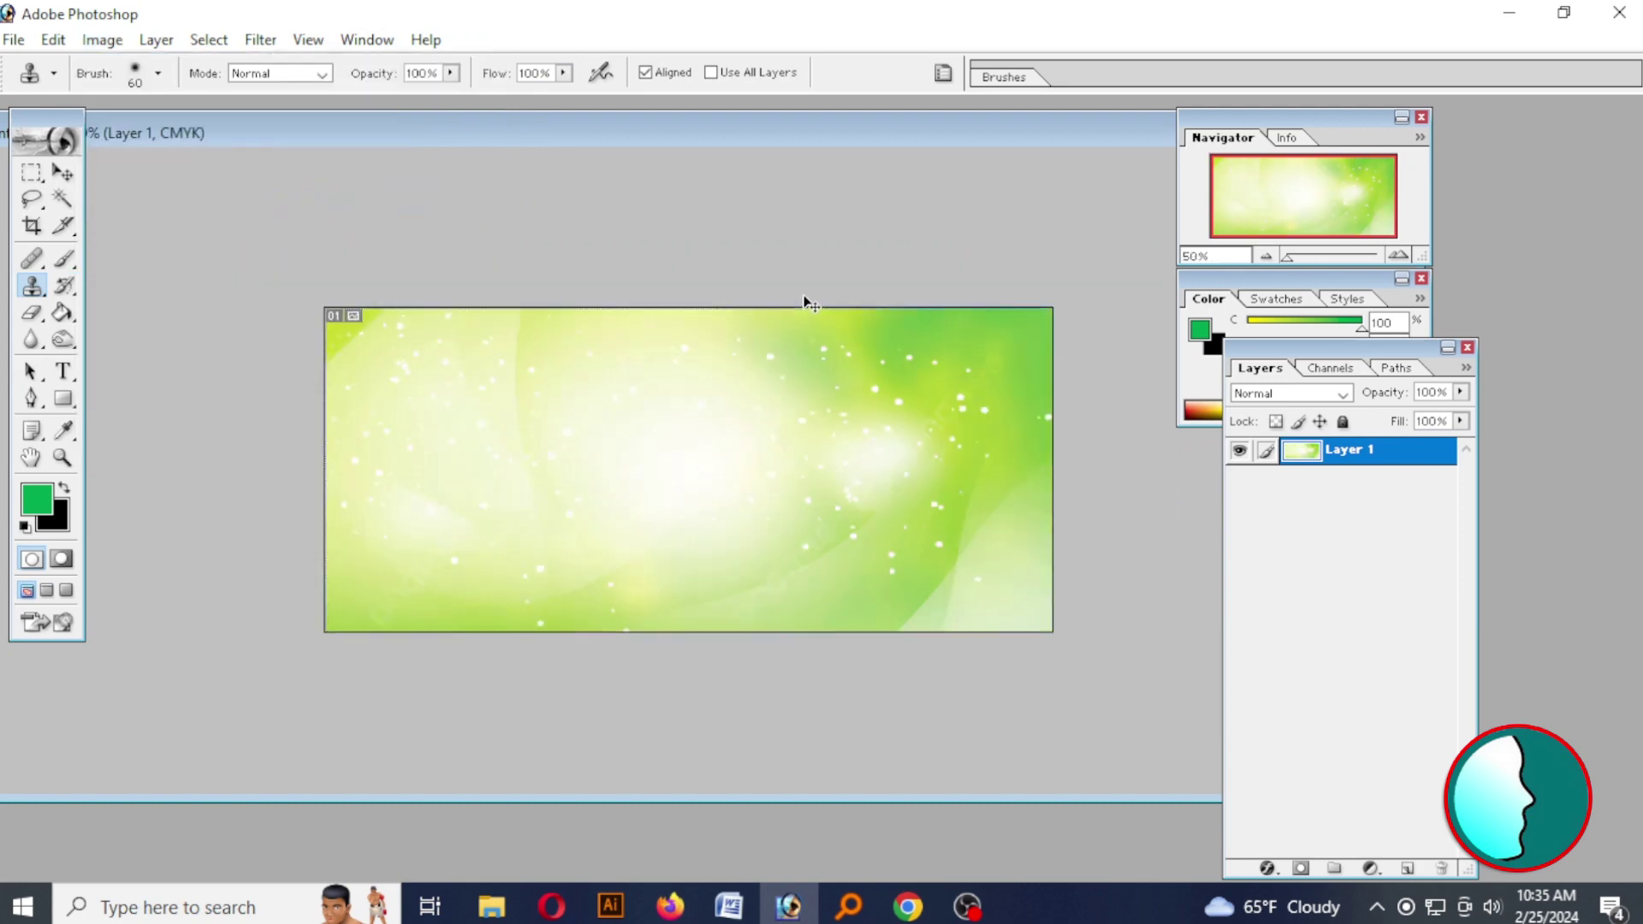
# Erase the lower part of the green image with a soft round 200 px Eraser brush enlarged to 400 px
pyautogui.moveTo(31, 312); pyautogui.dragTo(94, 309)
pyautogui.rightClick(742, 436)
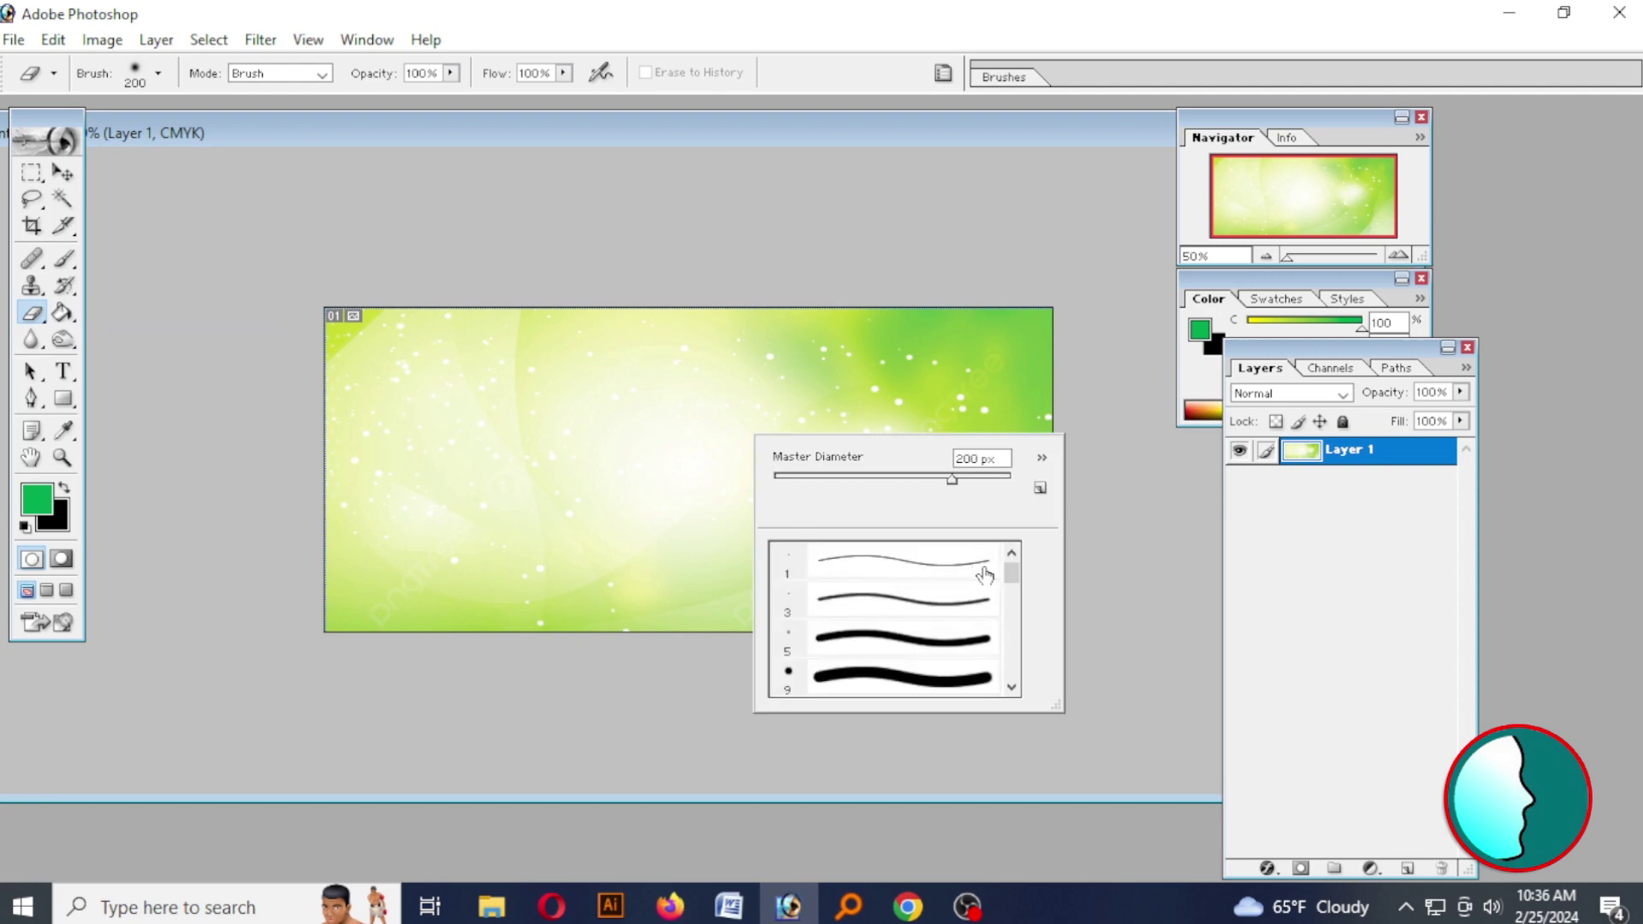
pyautogui.moveTo(1016, 584); pyautogui.dragTo(1016, 605)
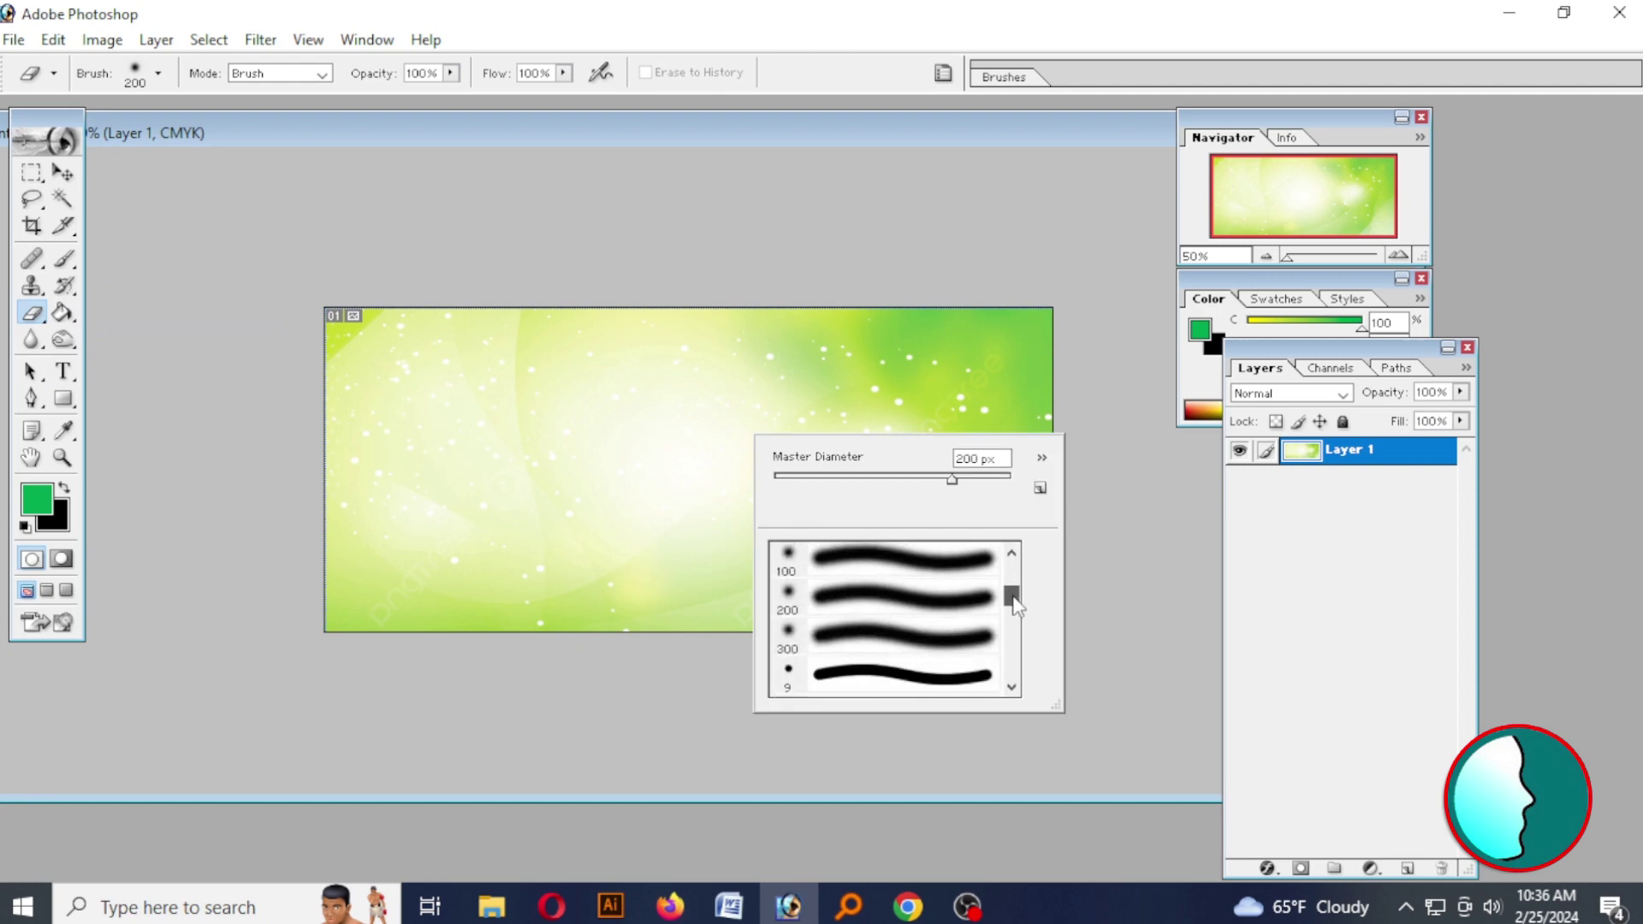
pyautogui.click(890, 613)
pyautogui.click(849, 142)
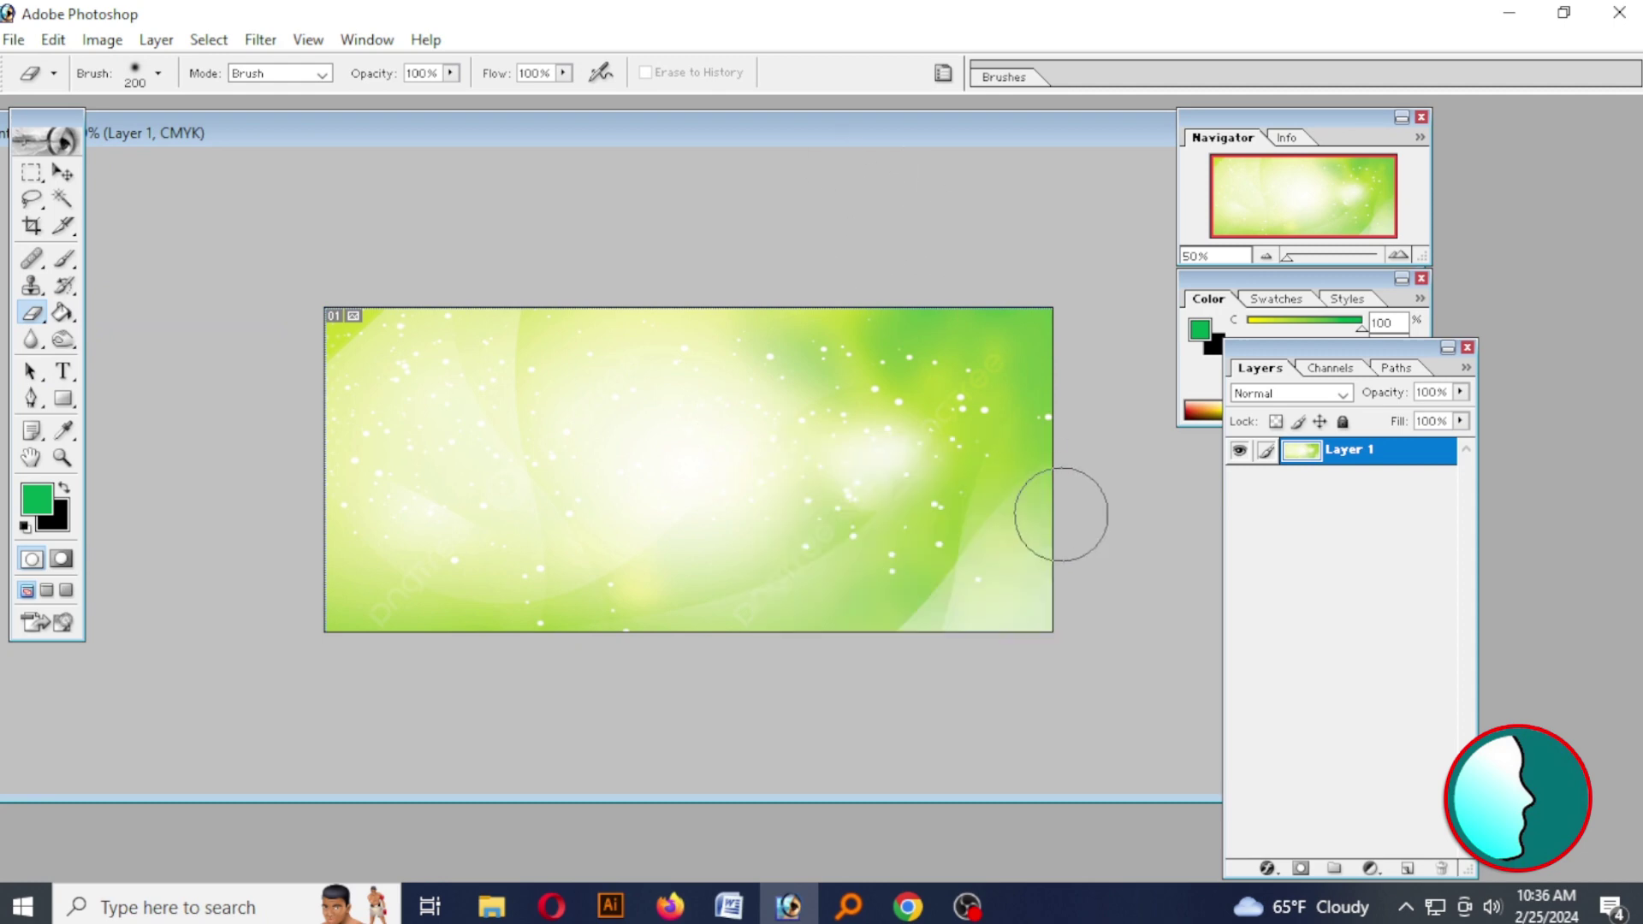
pyautogui.press(']')
pyautogui.press(']')
pyautogui.press(']')
pyautogui.moveTo(1033, 640)
pyautogui.mouseDown()
pyautogui.moveTo(688, 589)
pyautogui.moveTo(557, 614)
pyautogui.moveTo(380, 614)
pyautogui.moveTo(342, 575)
pyautogui.moveTo(278, 556)
pyautogui.moveTo(496, 564)
pyautogui.moveTo(562, 651)
pyautogui.moveTo(983, 680)
pyautogui.moveTo(319, 625)
pyautogui.moveTo(740, 638)
pyautogui.moveTo(904, 661)
pyautogui.moveTo(1013, 652)
pyautogui.moveTo(375, 635)
pyautogui.moveTo(708, 683)
pyautogui.moveTo(992, 685)
pyautogui.moveTo(346, 654)
pyautogui.moveTo(400, 667)
pyautogui.mouseUp()
# Save the faded background image to the Desktop as 001 in Photoshop format
pyautogui.hotkey('ctrl', 'o')
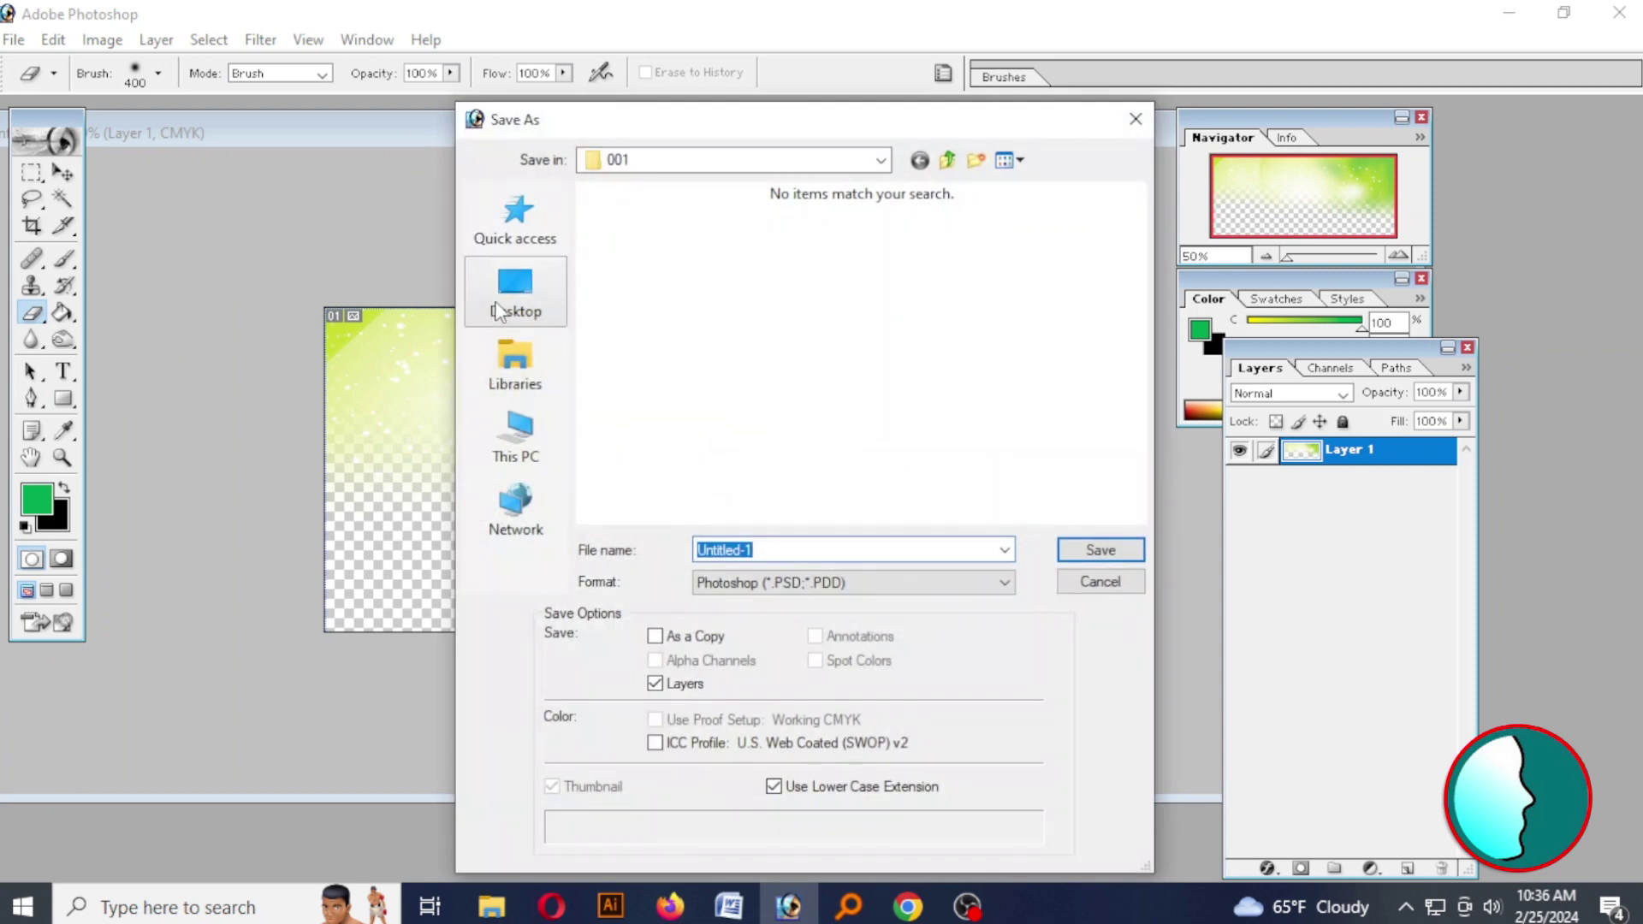
pyautogui.click(503, 307)
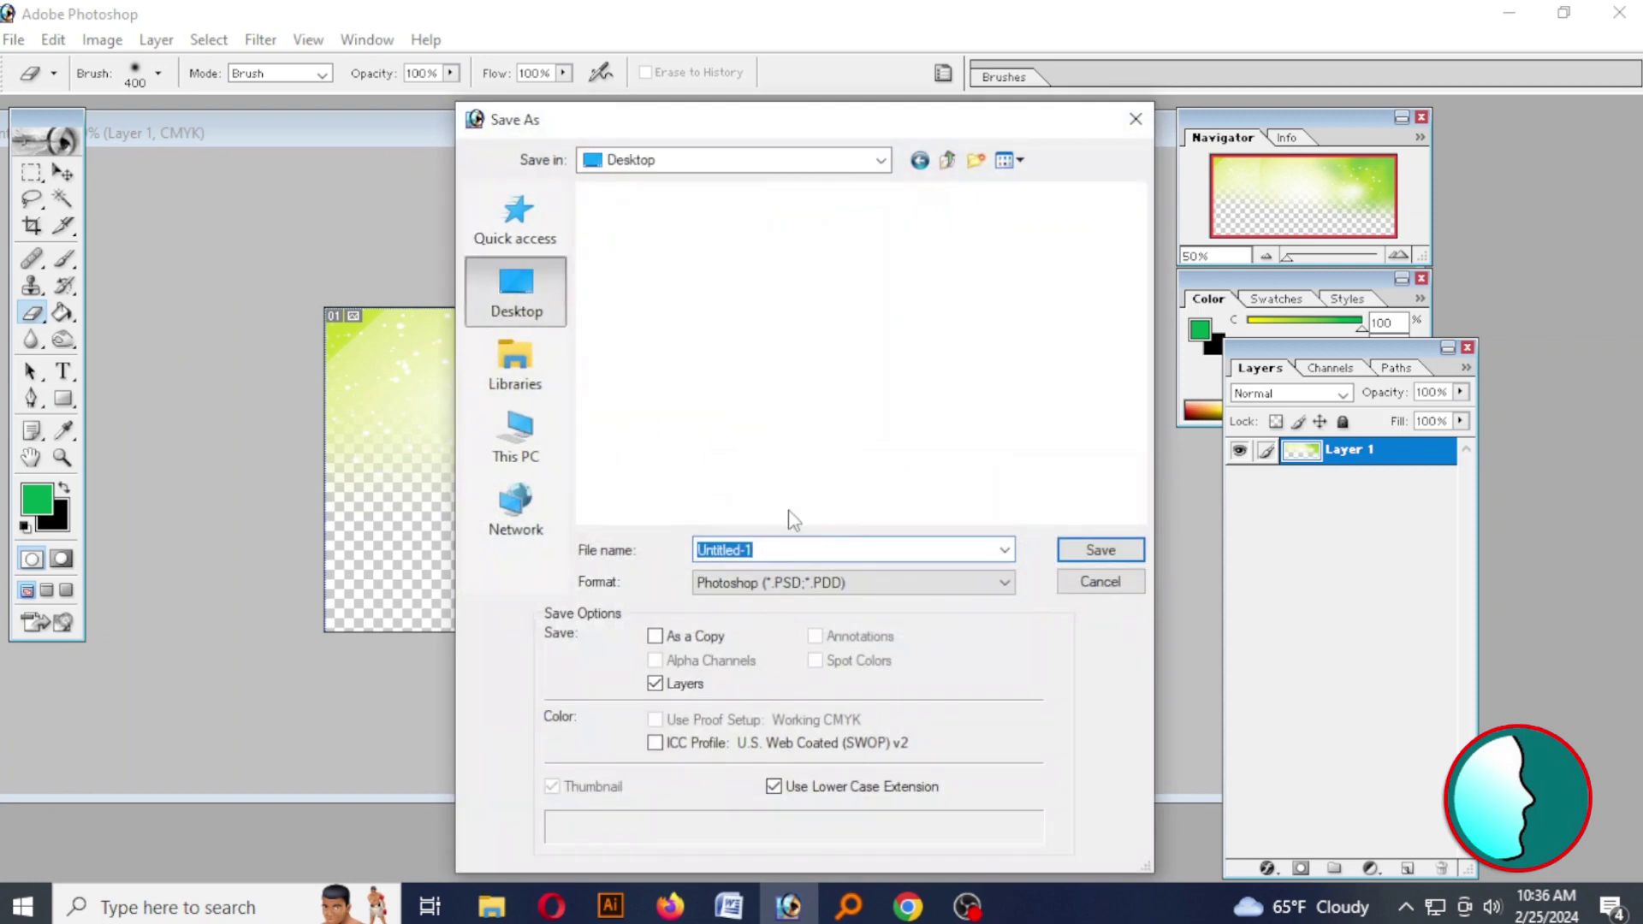
pyautogui.write('001')
pyautogui.press('Return')
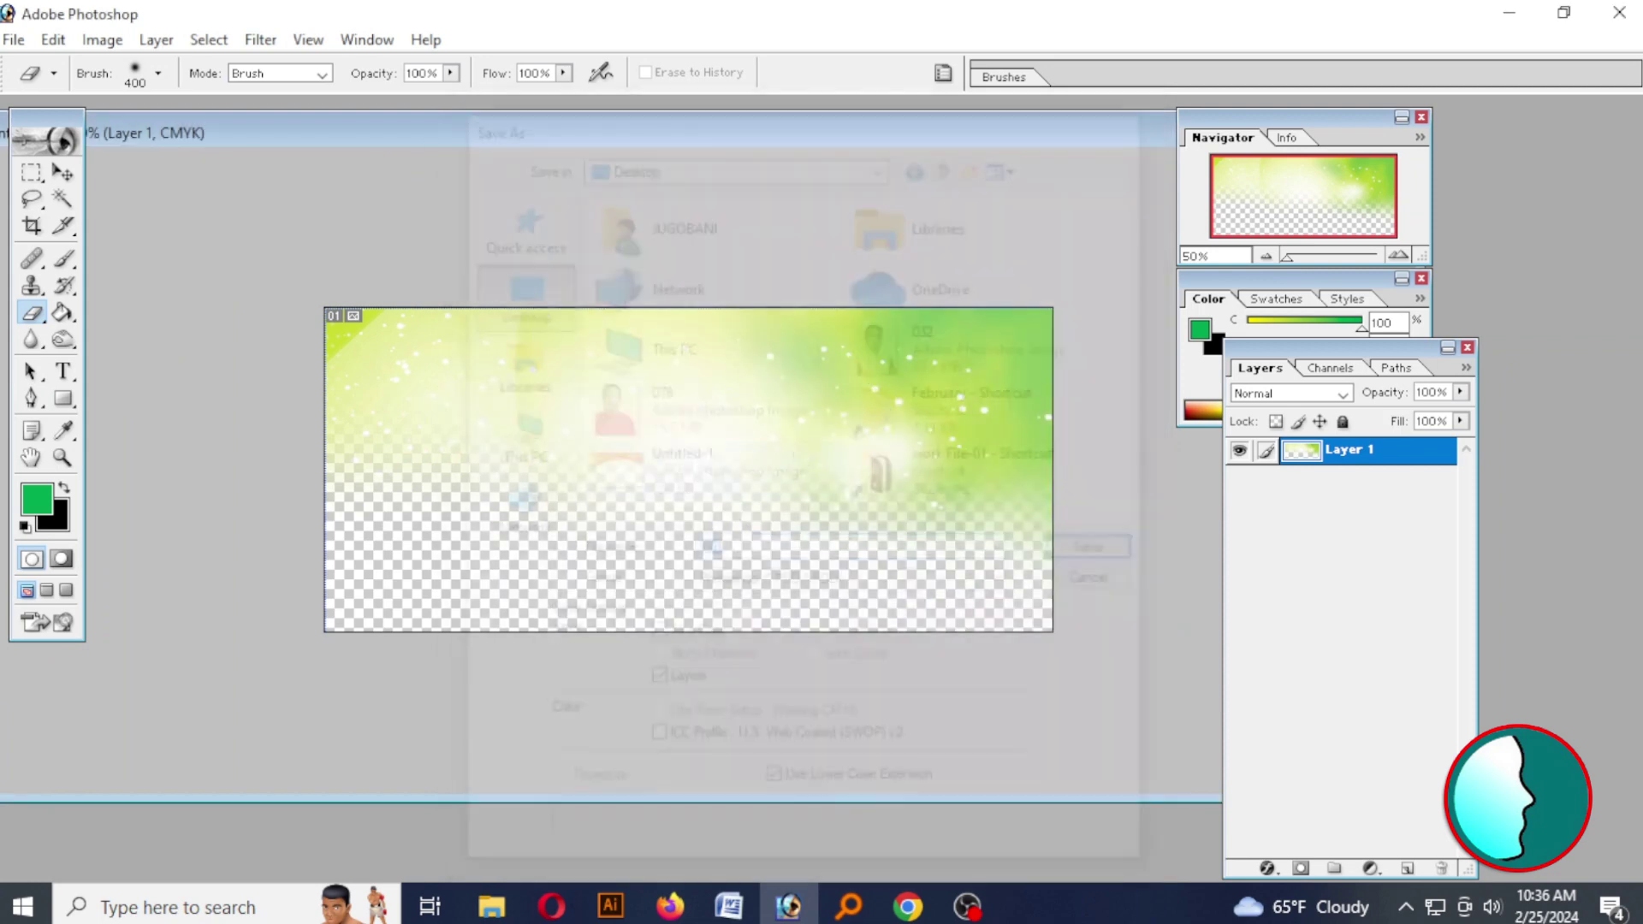
# Switch to Illustrator and place the file 001 from the Desktop onto the banner, embedded without a link
pyautogui.click(610, 905)
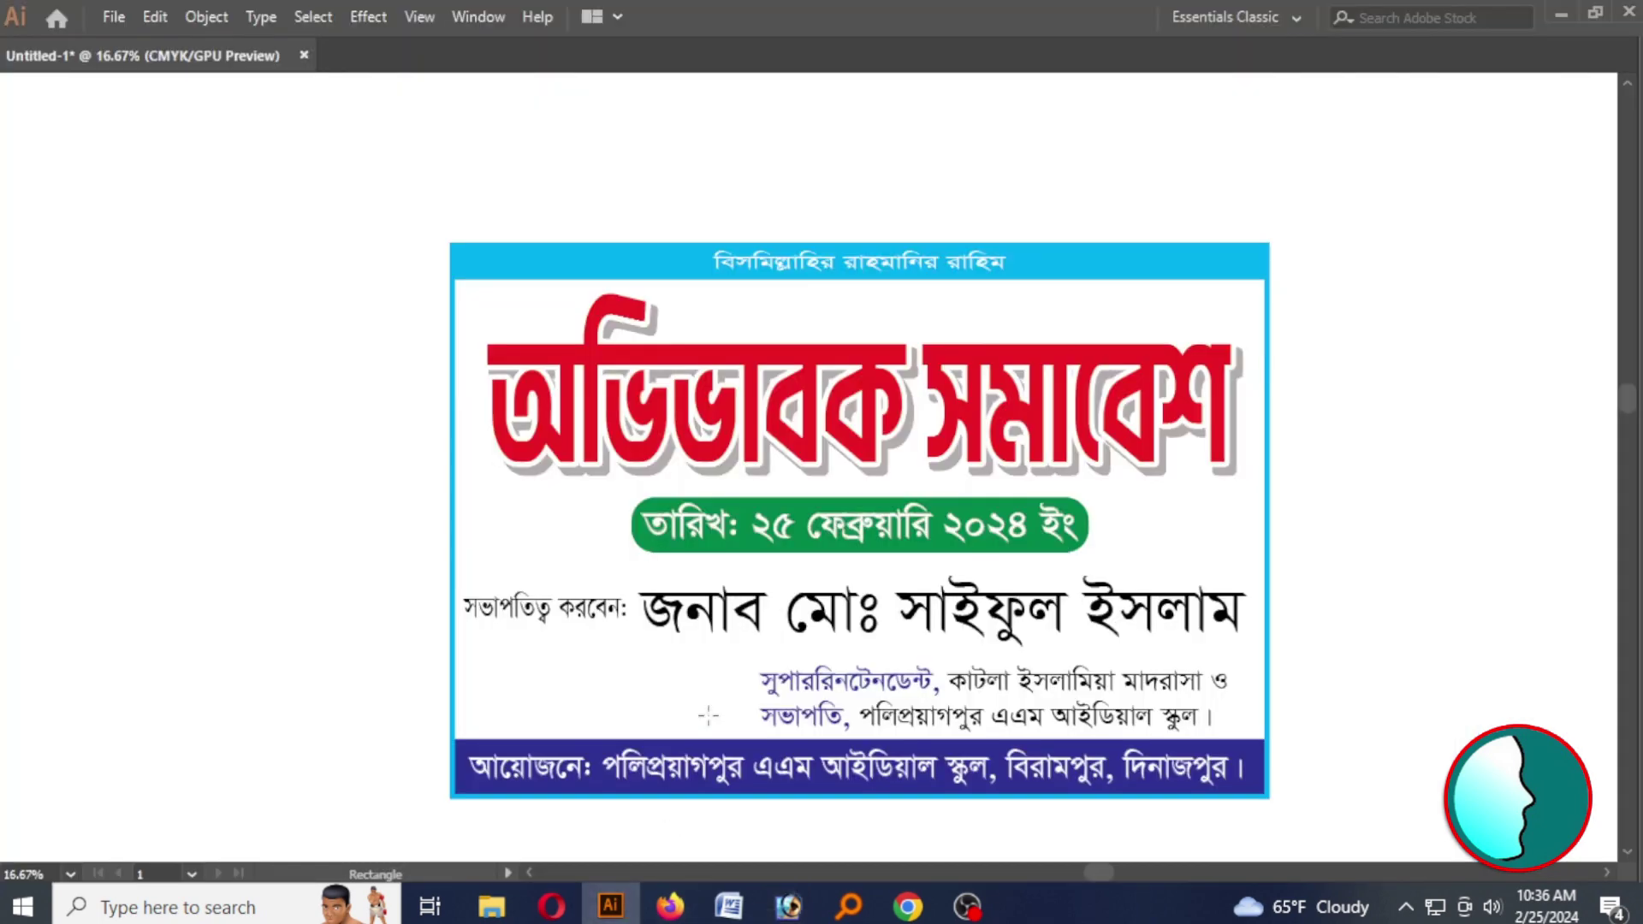
pyautogui.click(114, 17)
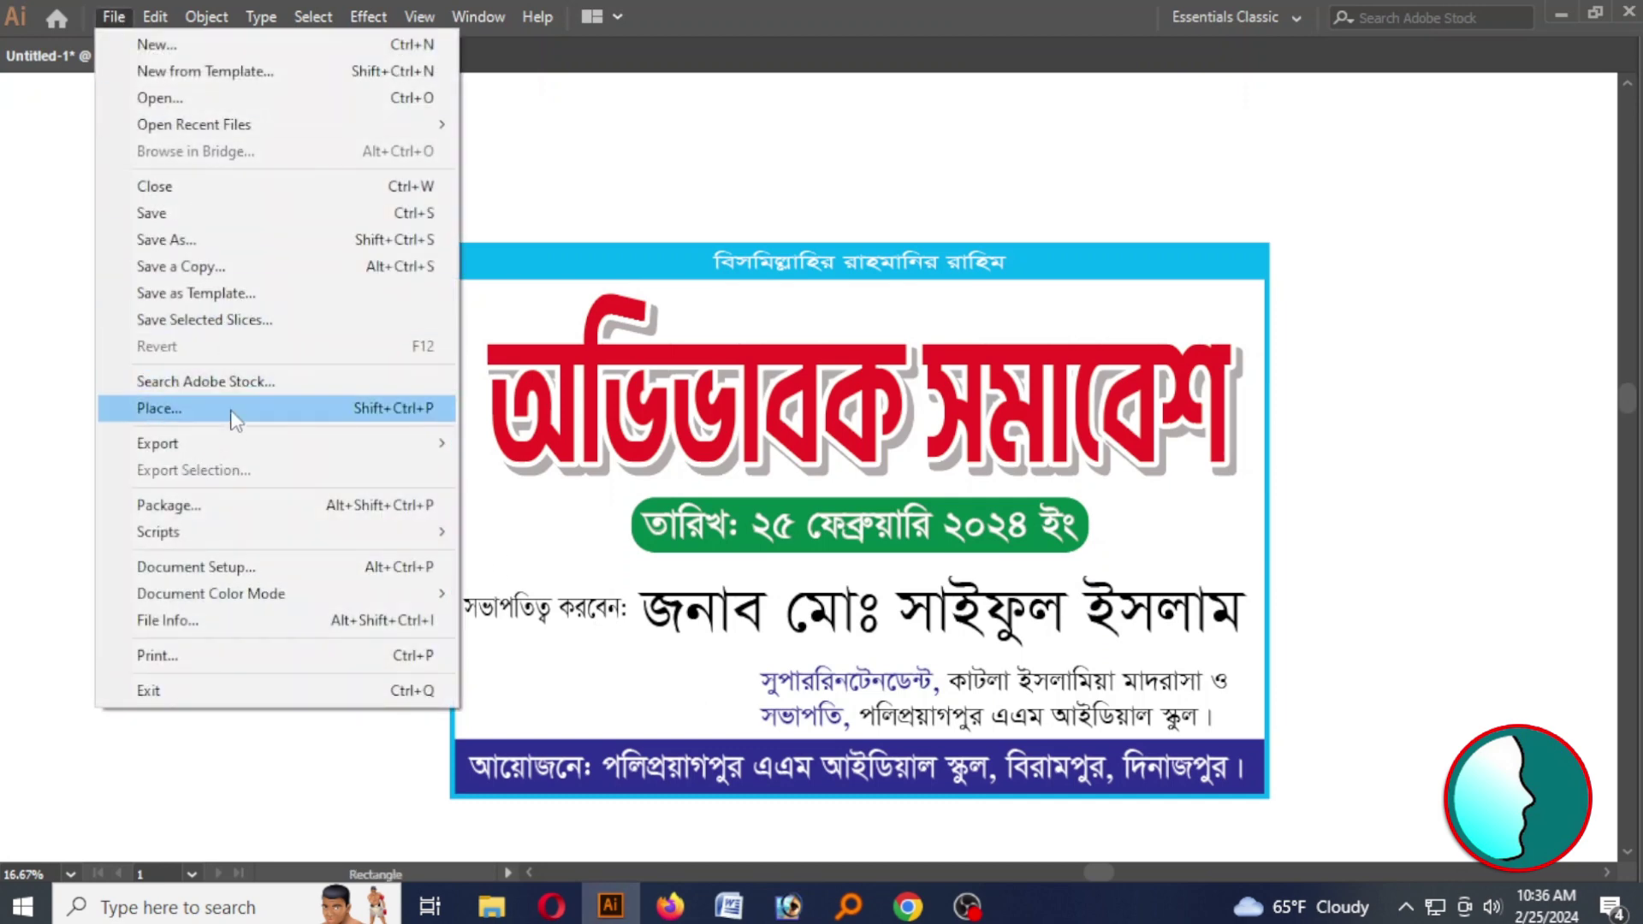
pyautogui.click(257, 409)
pyautogui.scroll(2, 110, 301)
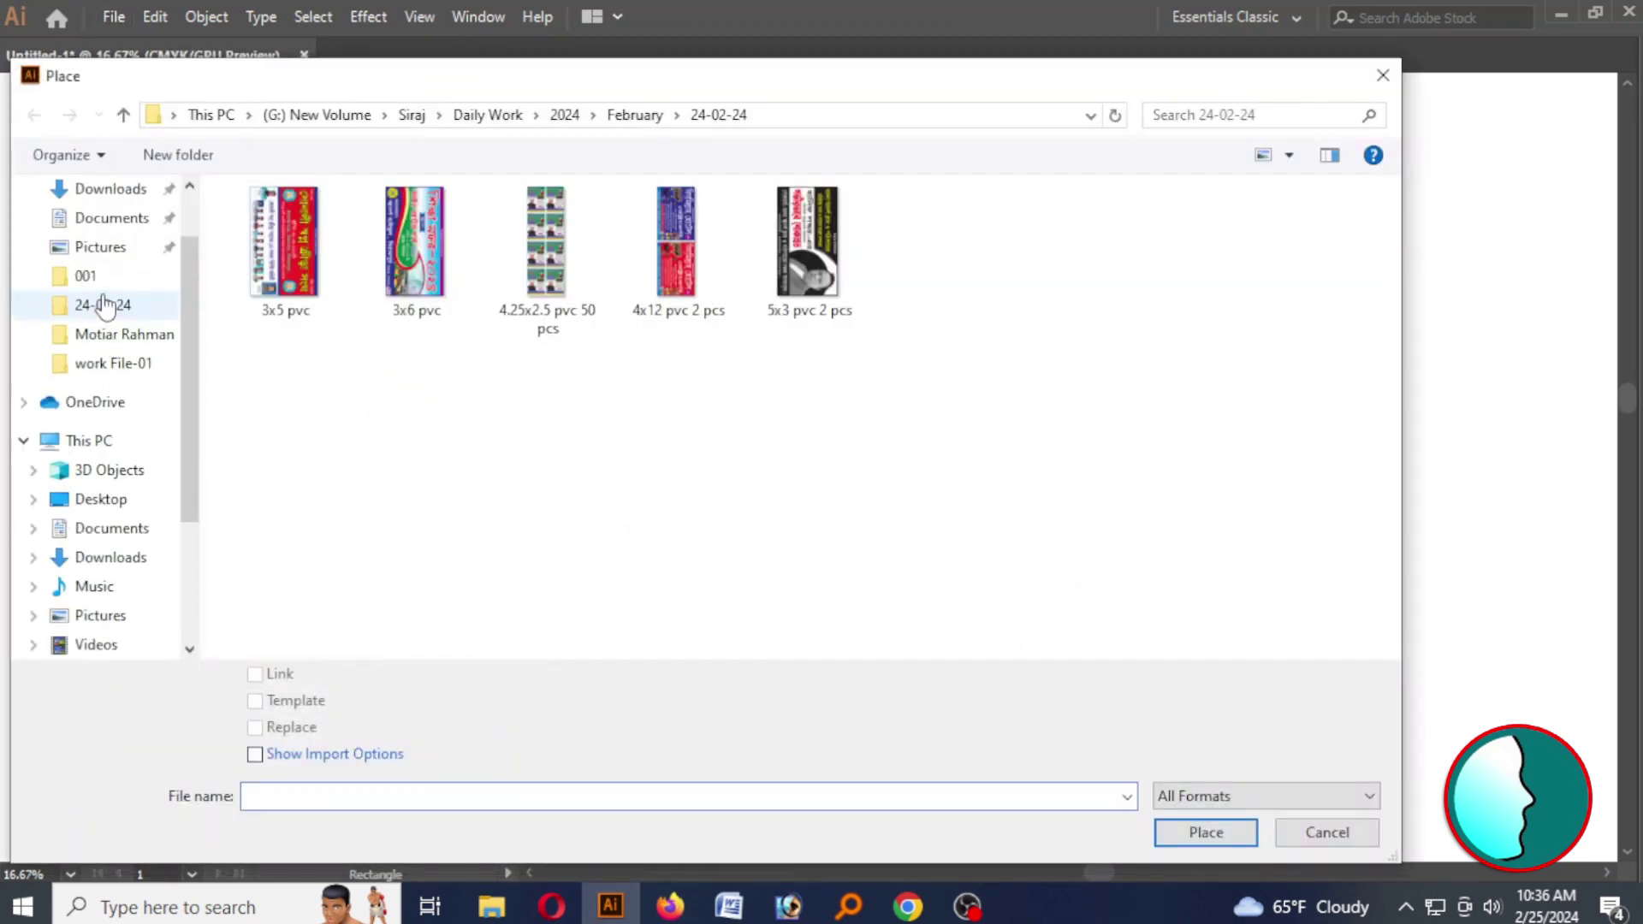
pyautogui.click(101, 240)
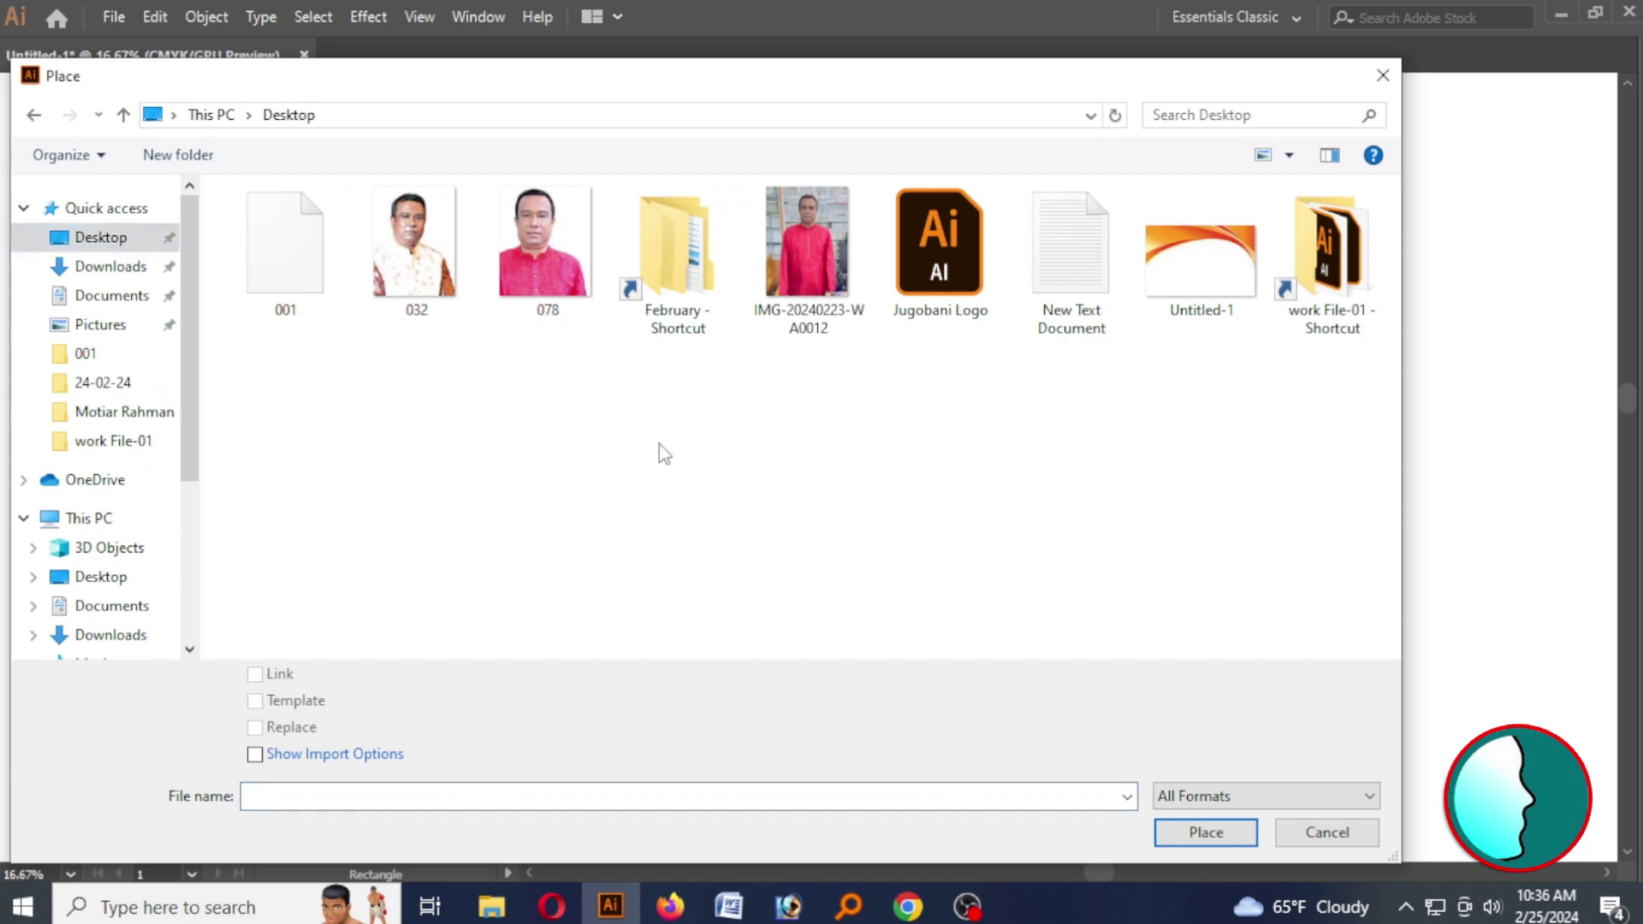
pyautogui.click(286, 294)
pyautogui.click(279, 676)
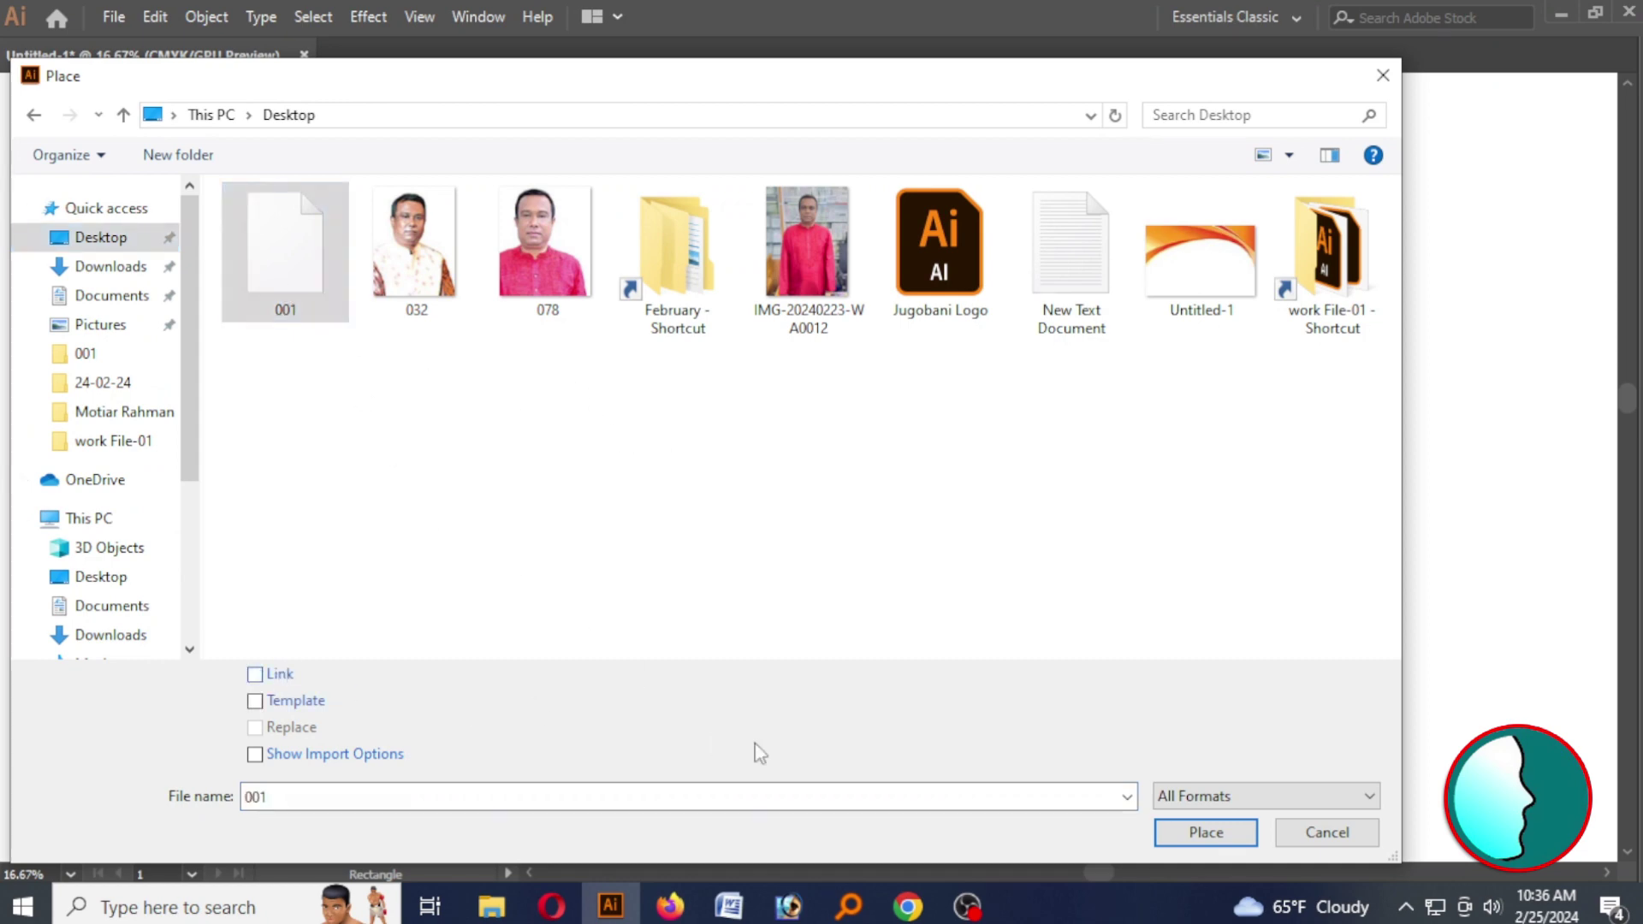
pyautogui.click(1205, 832)
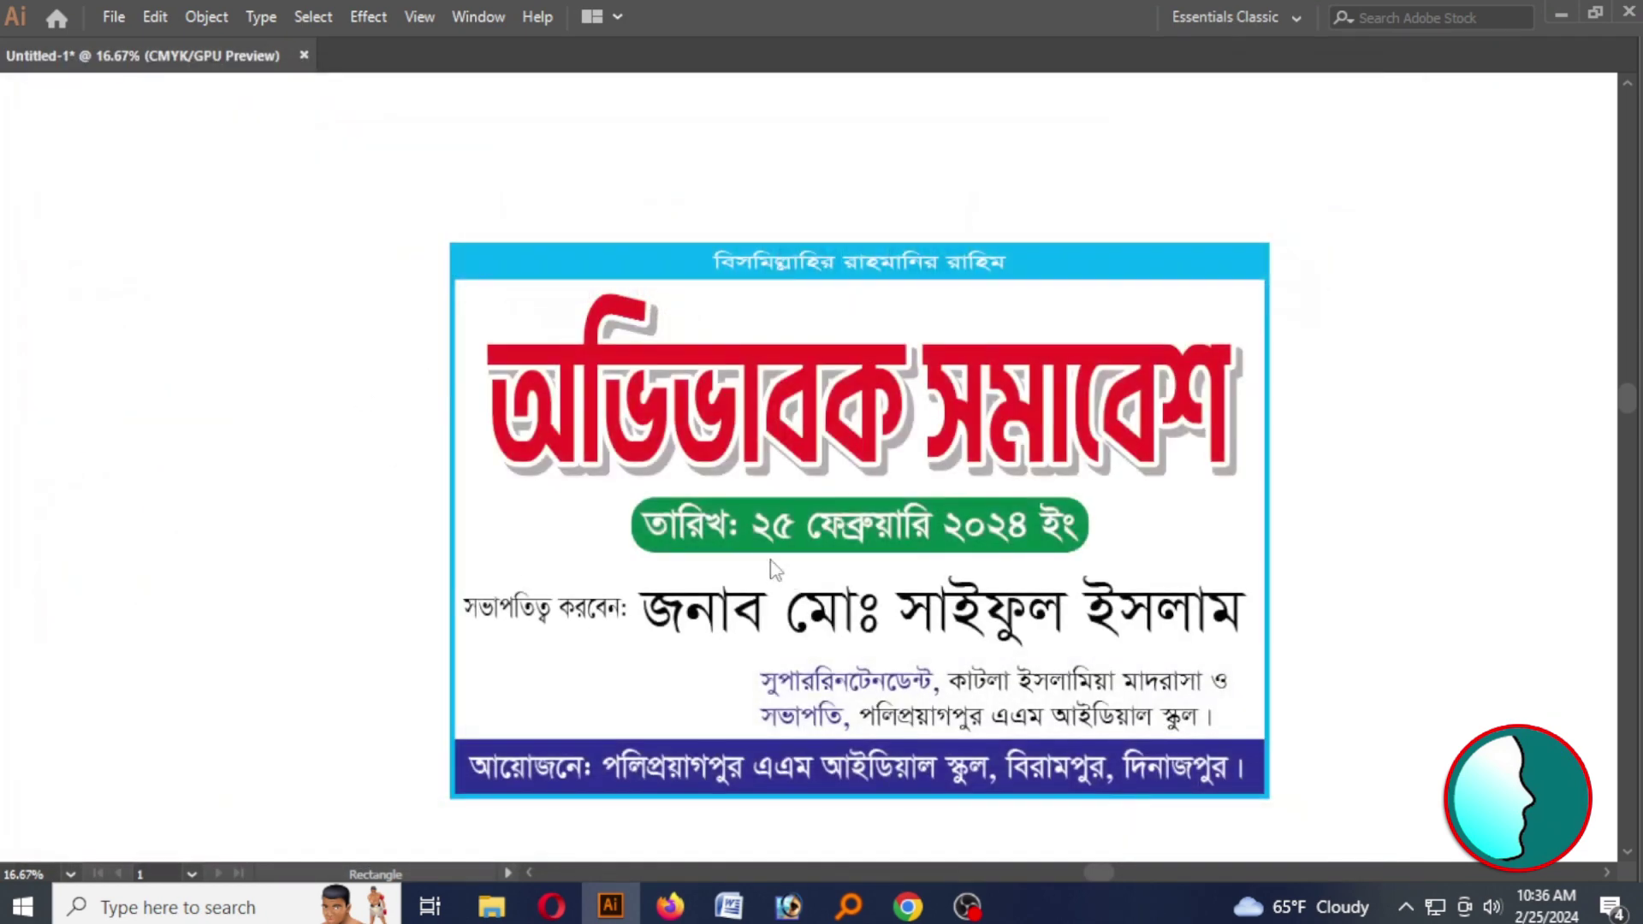
pyautogui.click(631, 418)
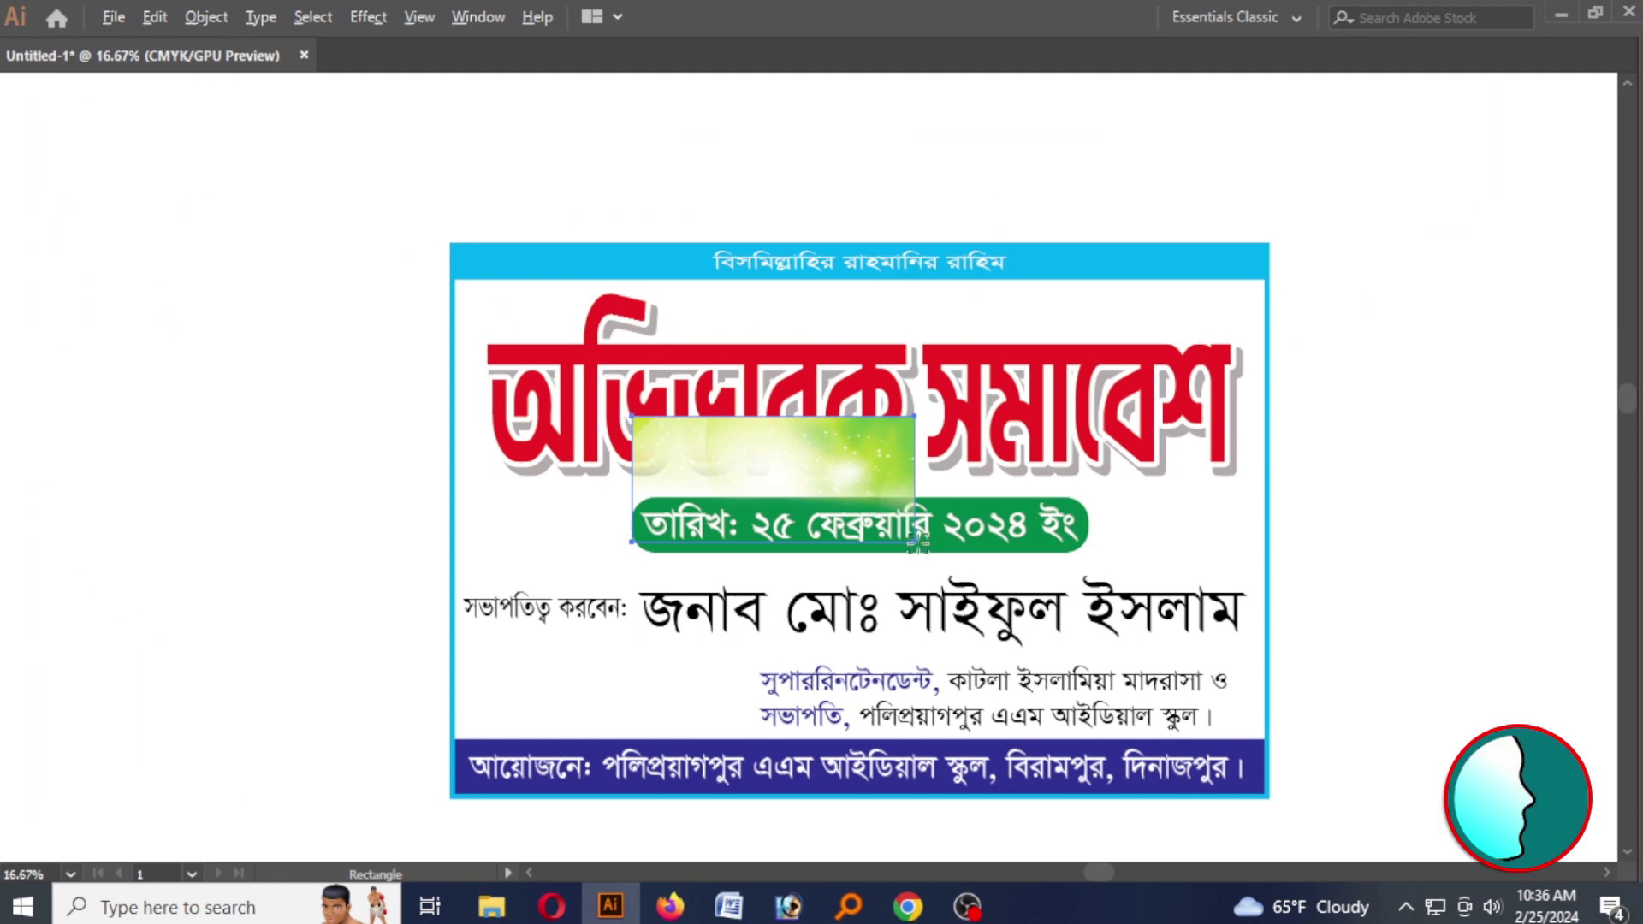
# Scale the placed green image to the banner's full width beneath the top bar and send it to the back
pyautogui.moveTo(915, 539); pyautogui.dragTo(1126, 636)
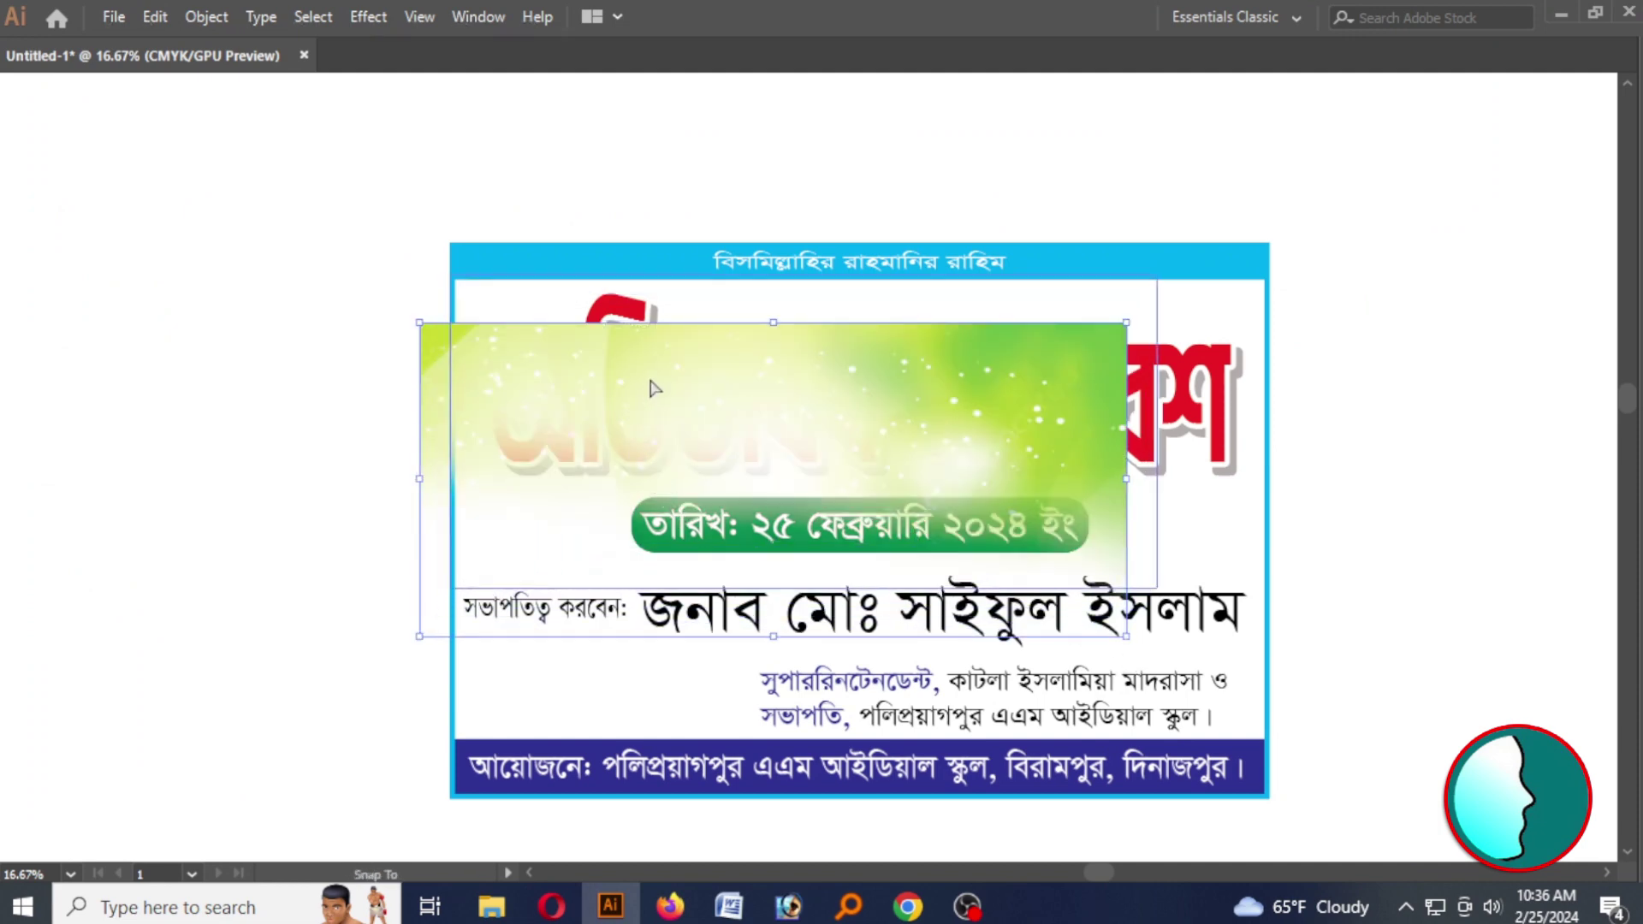
pyautogui.moveTo(651, 378); pyautogui.dragTo(759, 425)
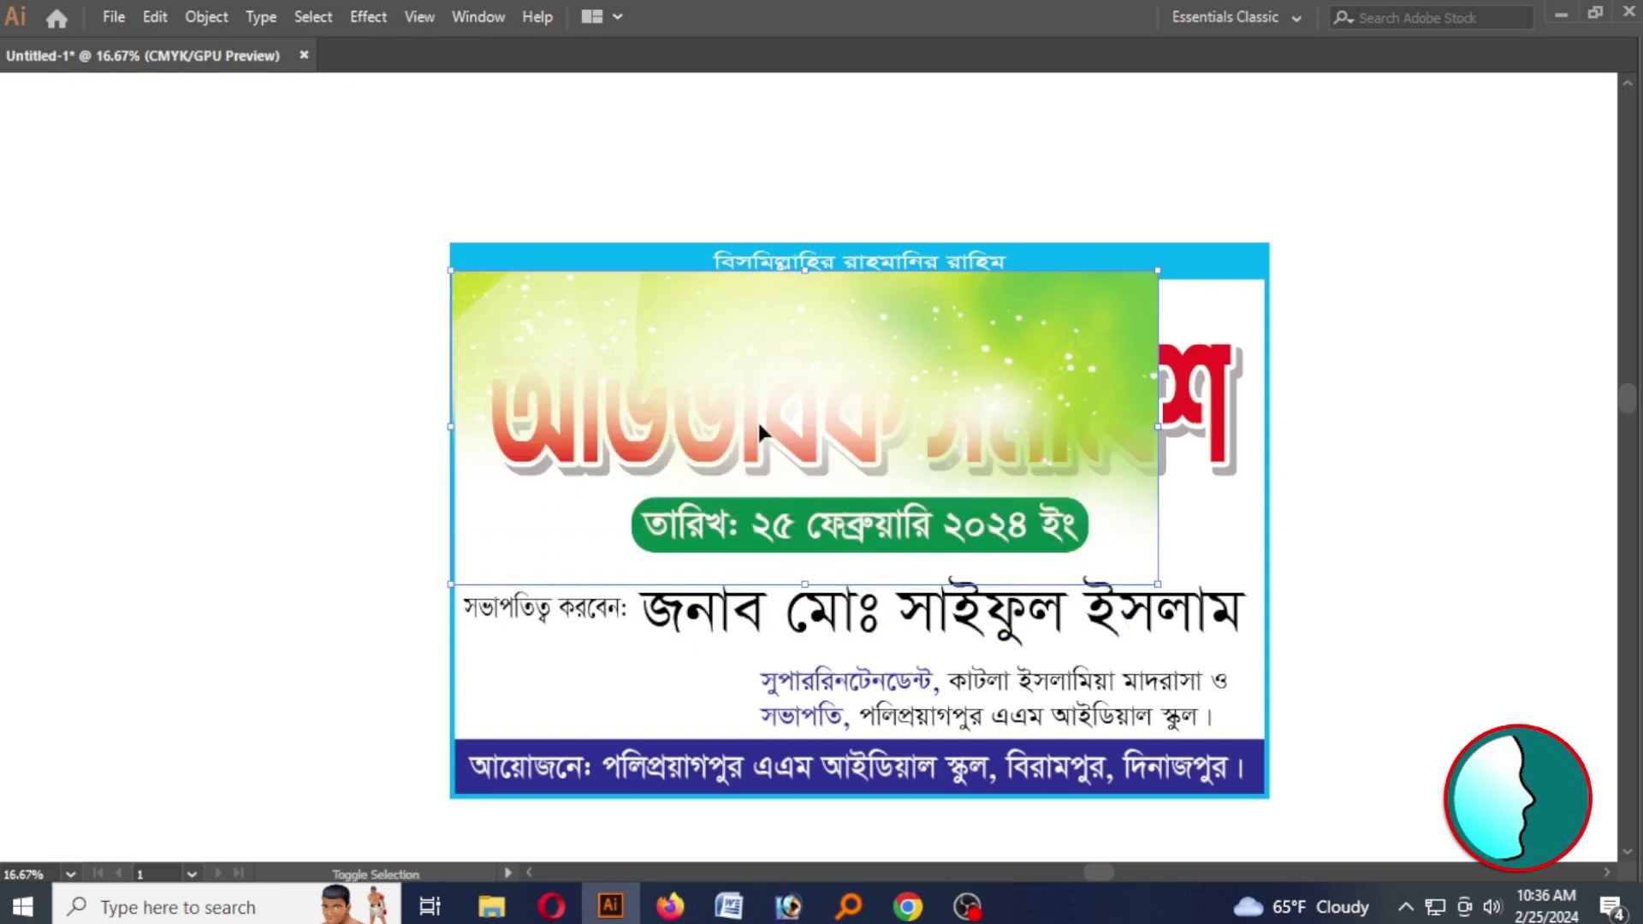
pyautogui.hotkey('ctrl', 'shift', '[')
pyautogui.moveTo(1055, 450); pyautogui.dragTo(991, 379)
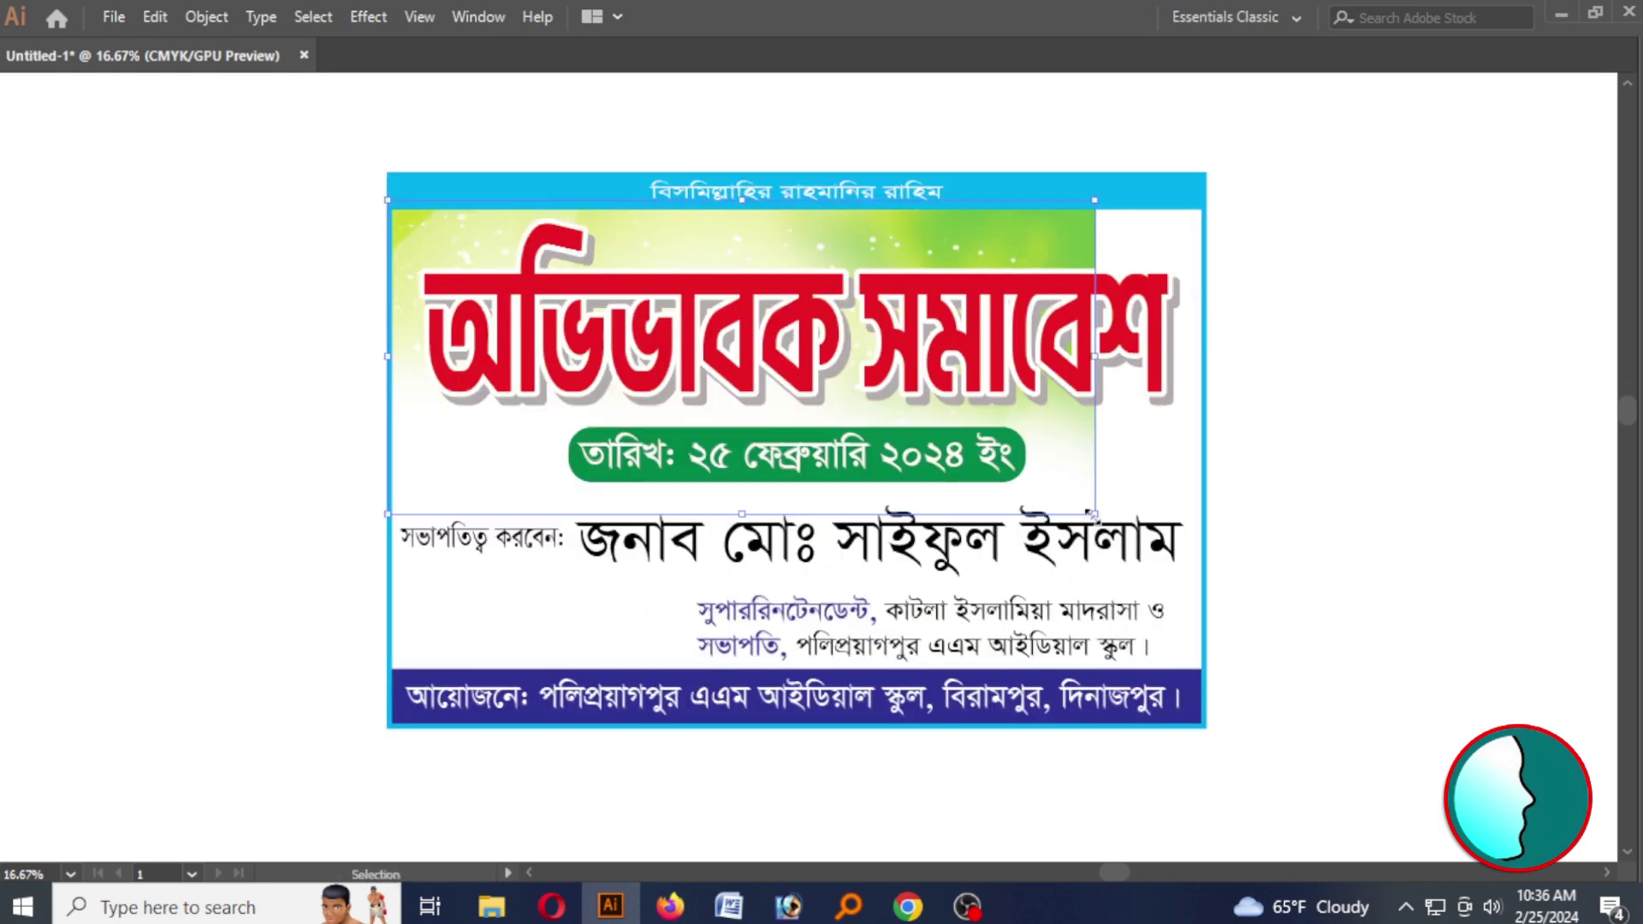
pyautogui.moveTo(1097, 513); pyautogui.dragTo(1203, 579)
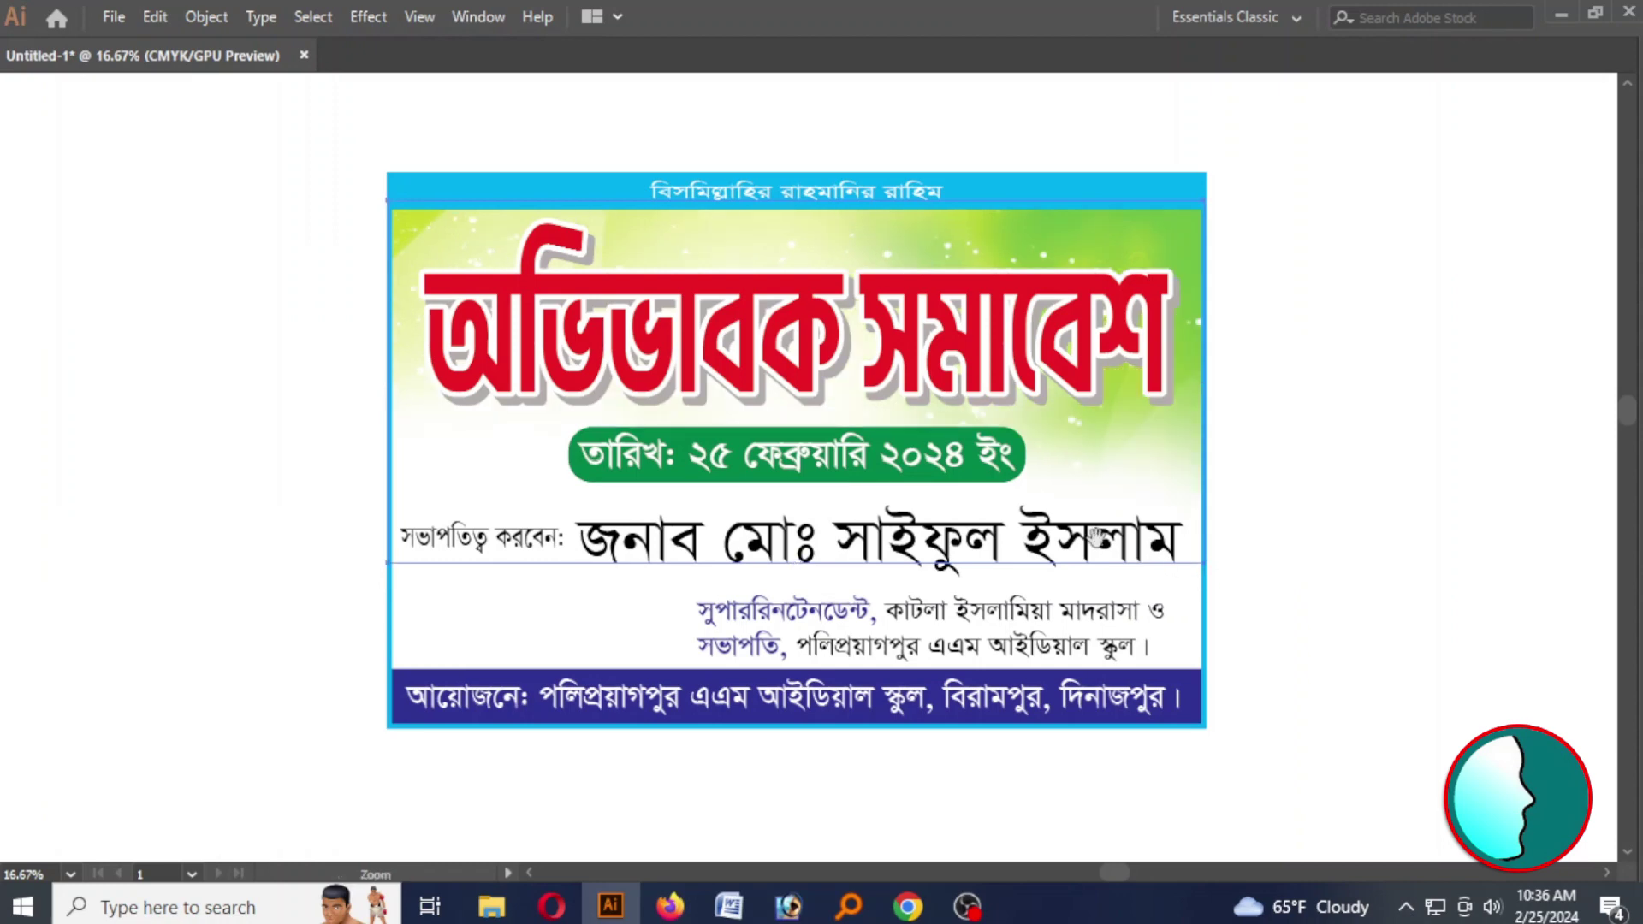
pyautogui.moveTo(1011, 509); pyautogui.dragTo(976, 470)
# Scale the green date label down slightly and move it a little lower between the title and the name line
pyautogui.press('z')
pyautogui.moveTo(874, 416); pyautogui.dragTo(1029, 444)
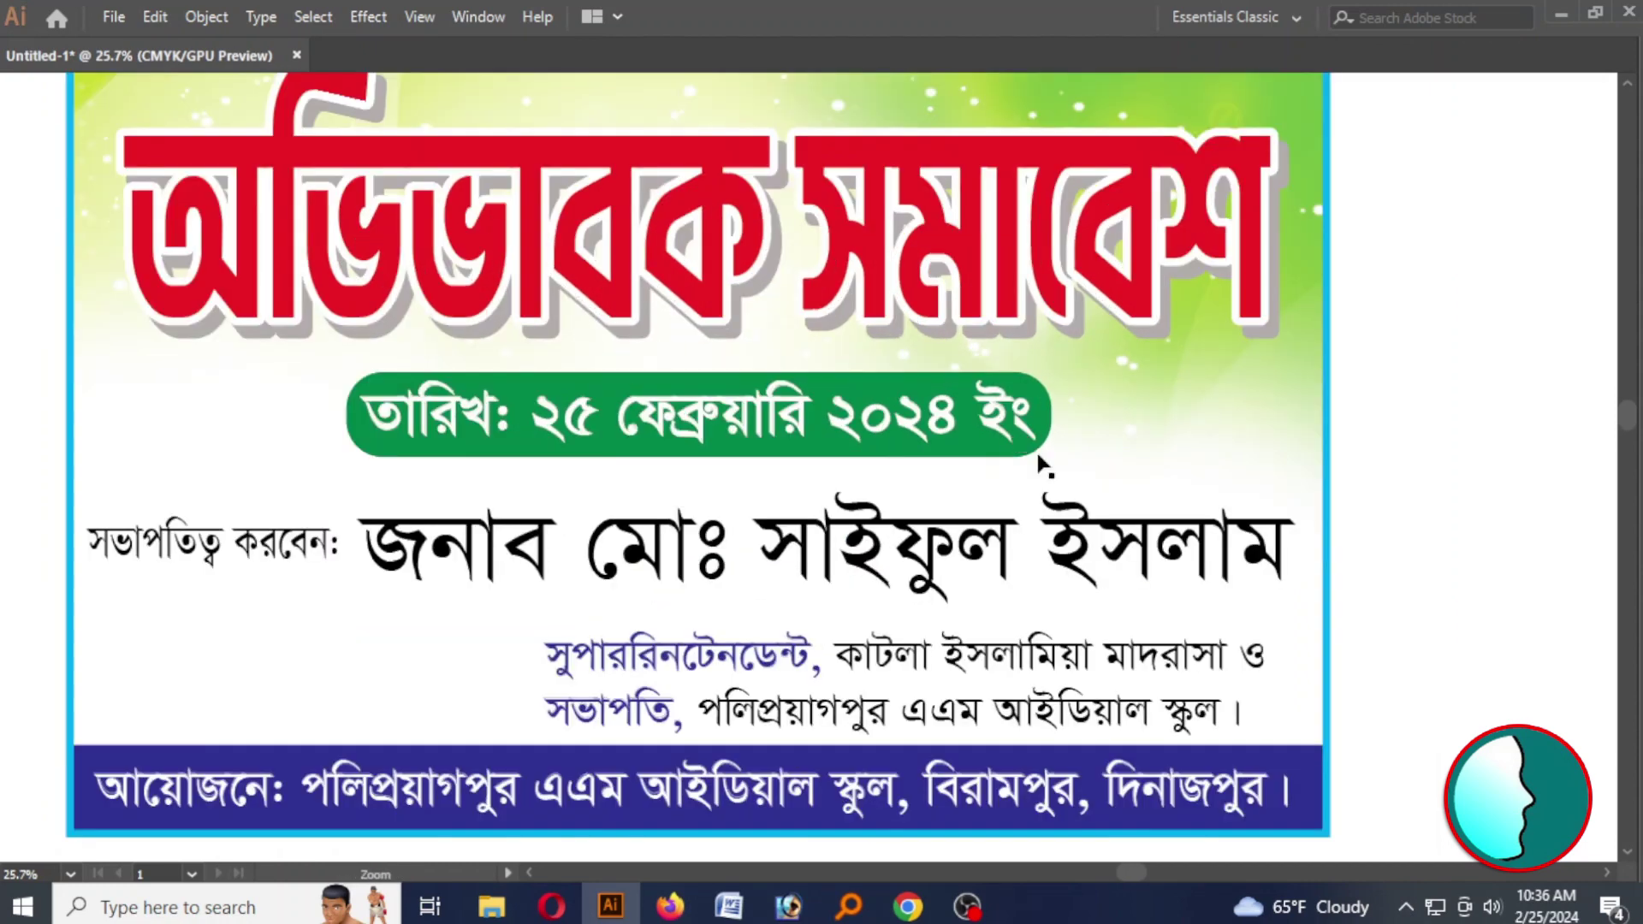
pyautogui.hotkey('ctrl', 'y')
pyautogui.hotkey('ctrl', 'y')
pyautogui.click(843, 450)
pyautogui.moveTo(842, 446); pyautogui.dragTo(911, 468)
pyautogui.moveTo(1052, 474); pyautogui.dragTo(1021, 471)
# Fill the chairperson's name text with magenta, C 22, M 100, Y 0, K 0
pyautogui.click(1220, 536)
pyautogui.press('Tab')
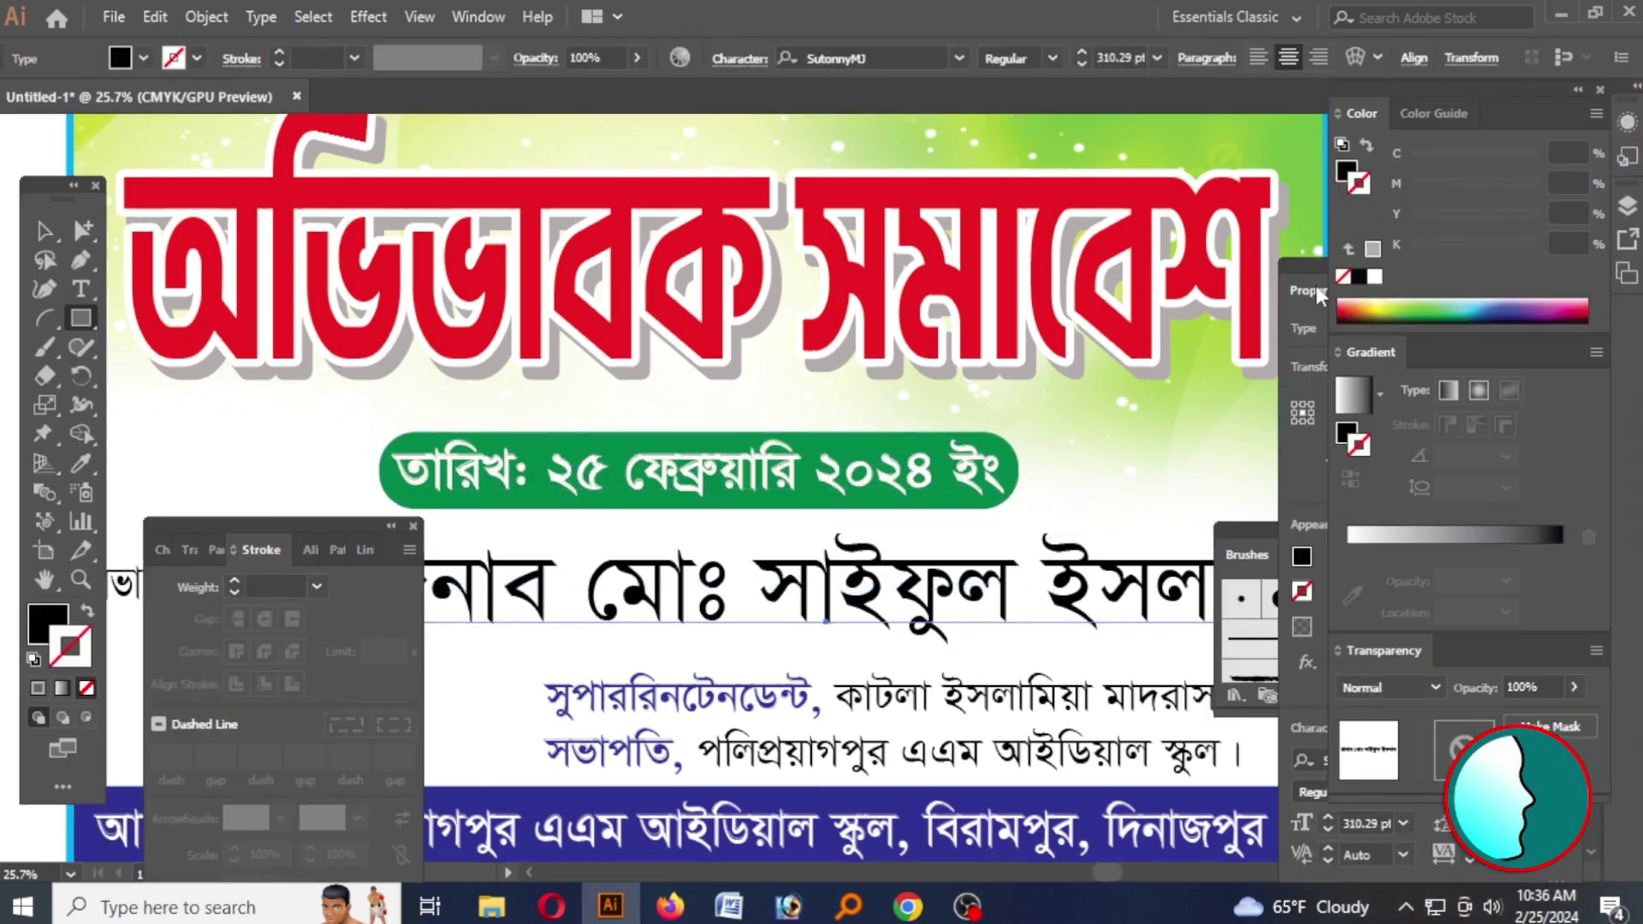
pyautogui.moveTo(1415, 248); pyautogui.dragTo(1403, 248)
pyautogui.moveTo(1416, 183); pyautogui.dragTo(1537, 183)
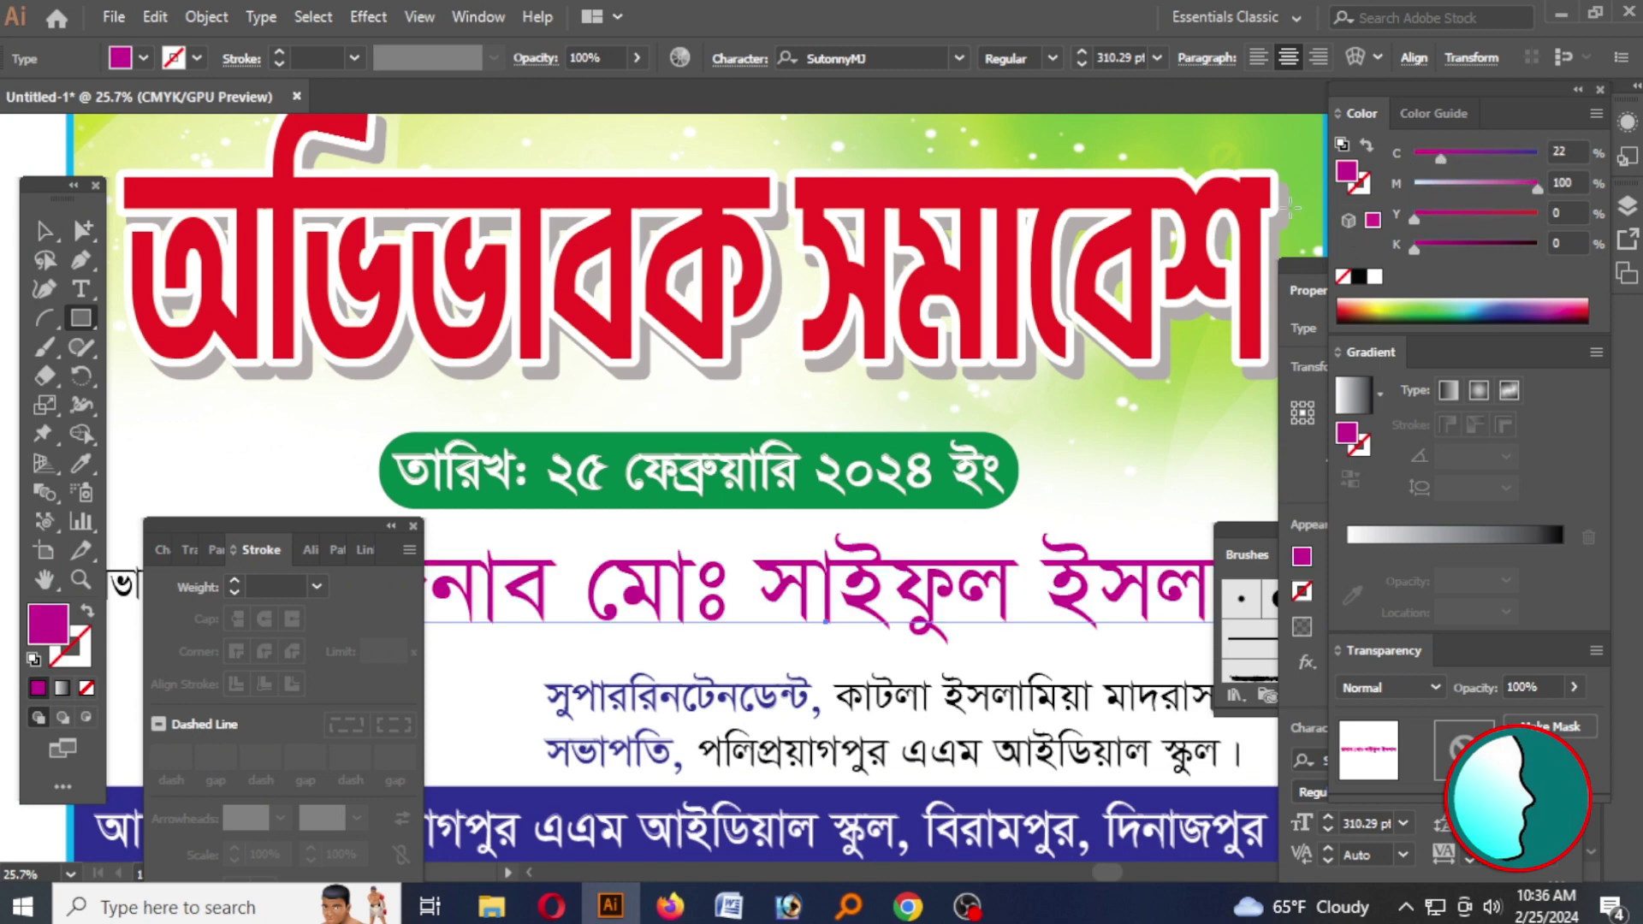
# Give the chairperson's name text a 3 pt stroke in the same magenta and deselect it
pyautogui.press('x')
pyautogui.press(',')
pyautogui.click(287, 583)
pyautogui.press('Return')
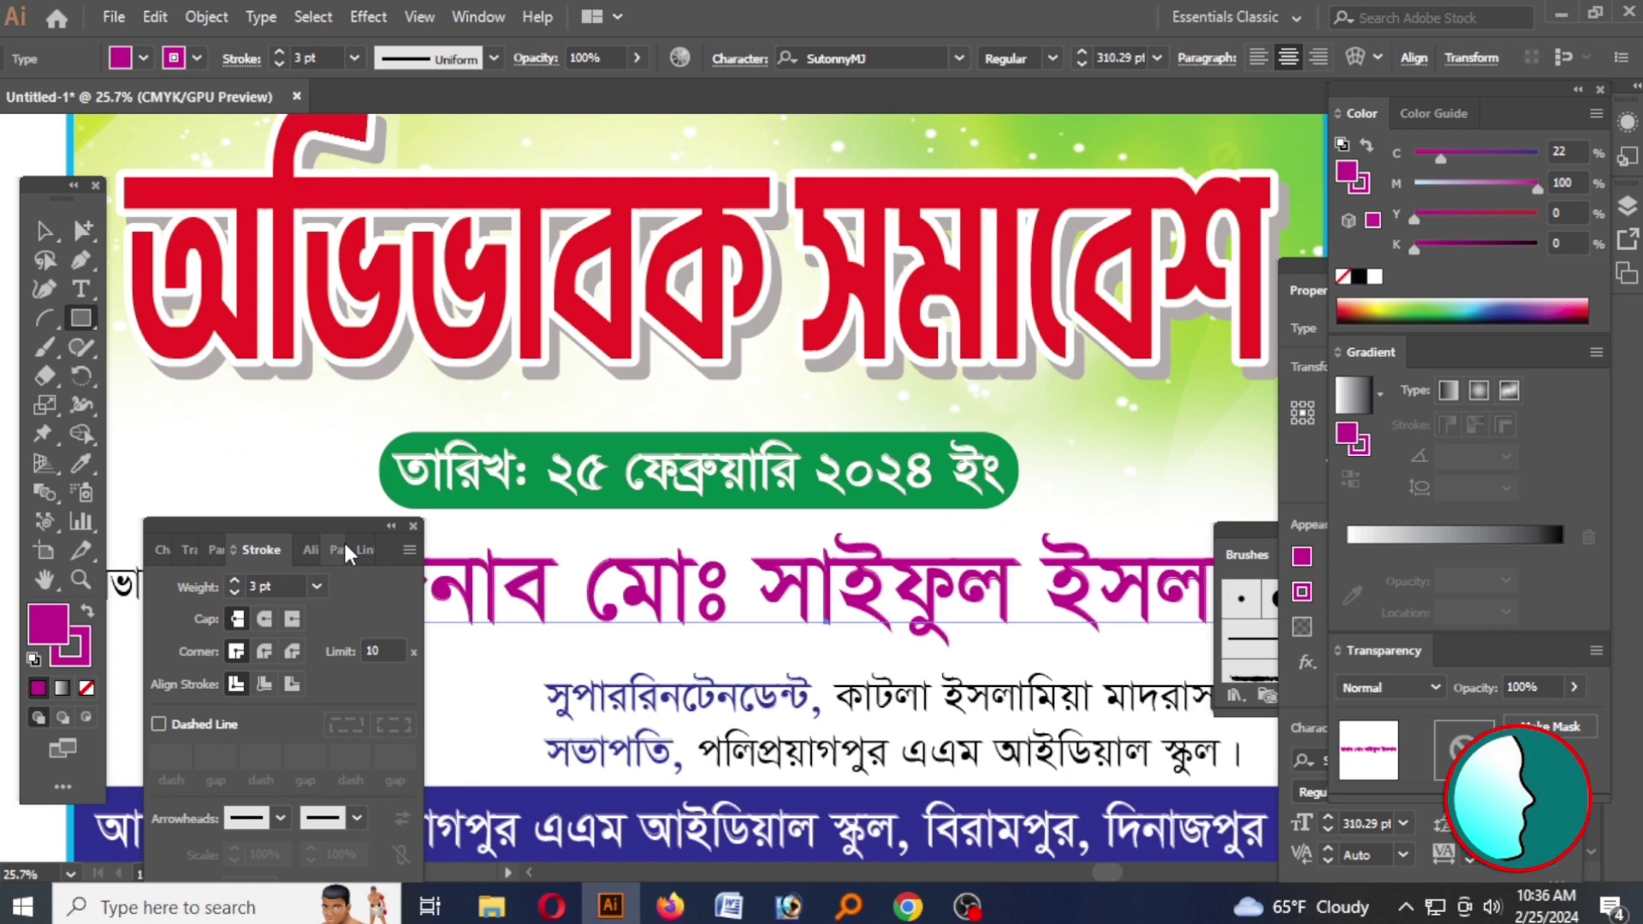
pyautogui.press('Tab')
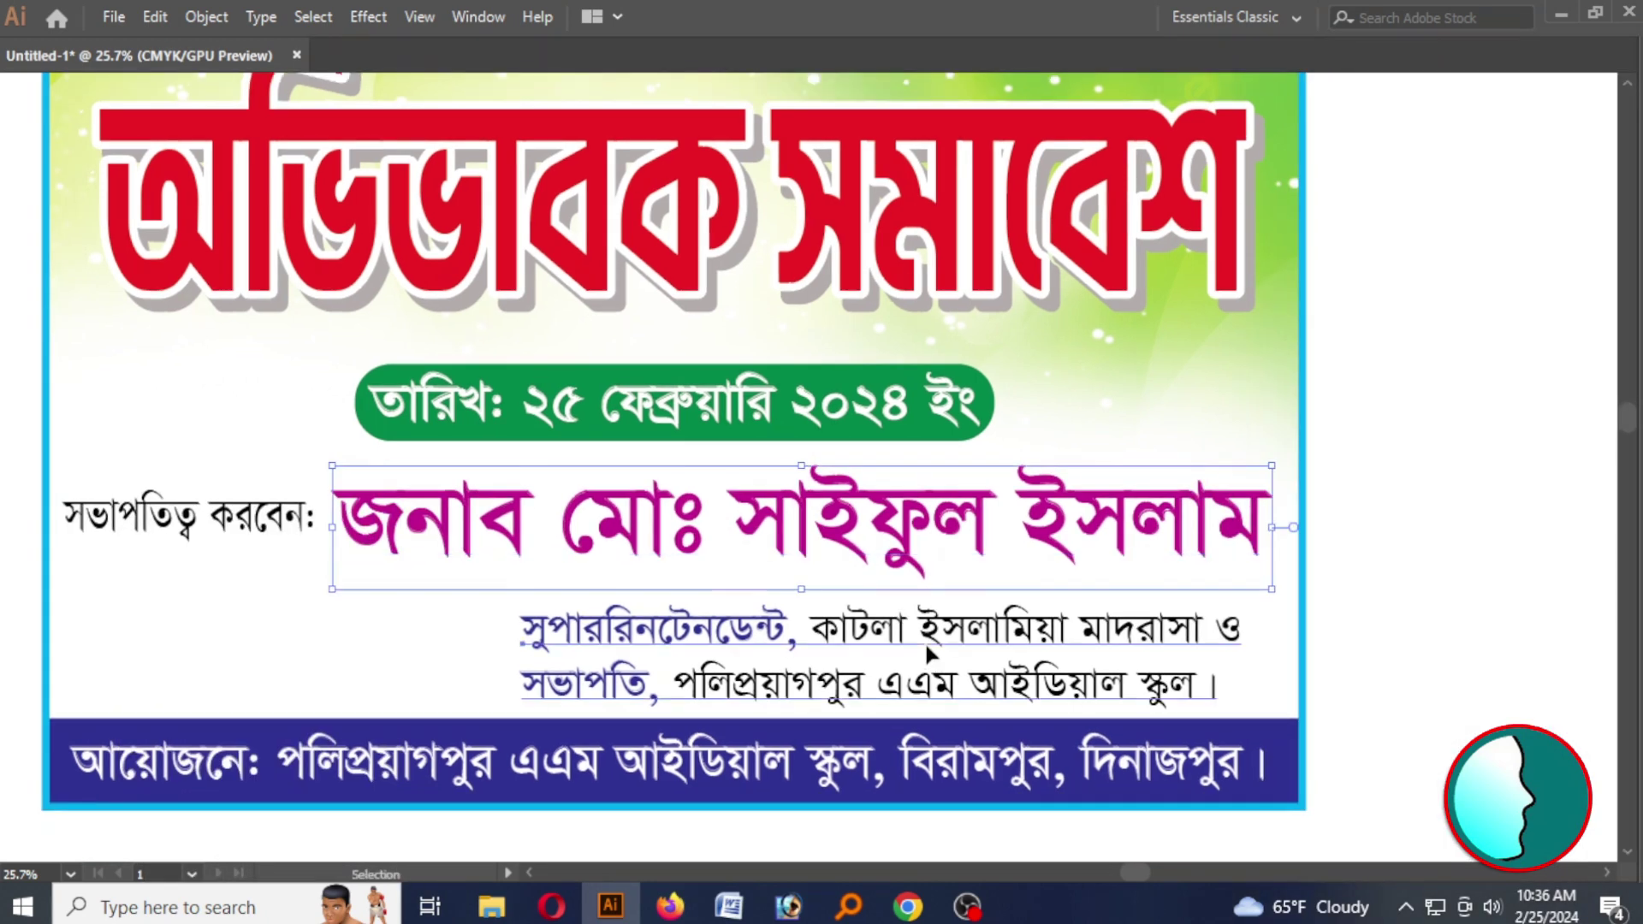
pyautogui.click(1460, 631)
# Add a copy of the chairperson's name text behind the original and give it a white 35 pt stroke
pyautogui.click(903, 523)
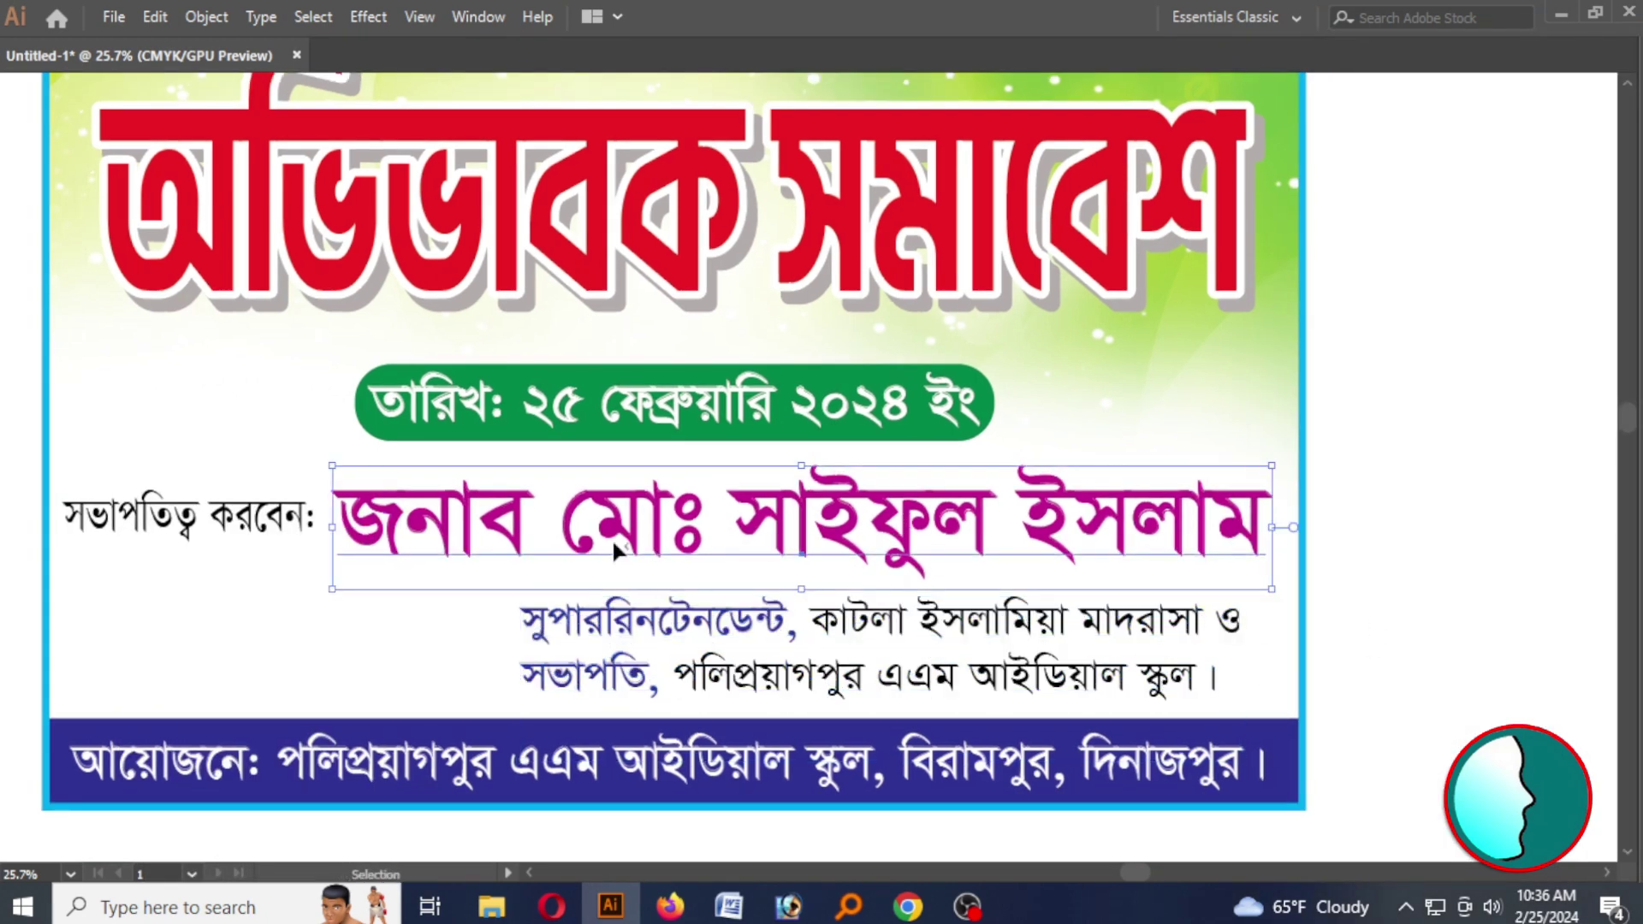
pyautogui.press('Tab')
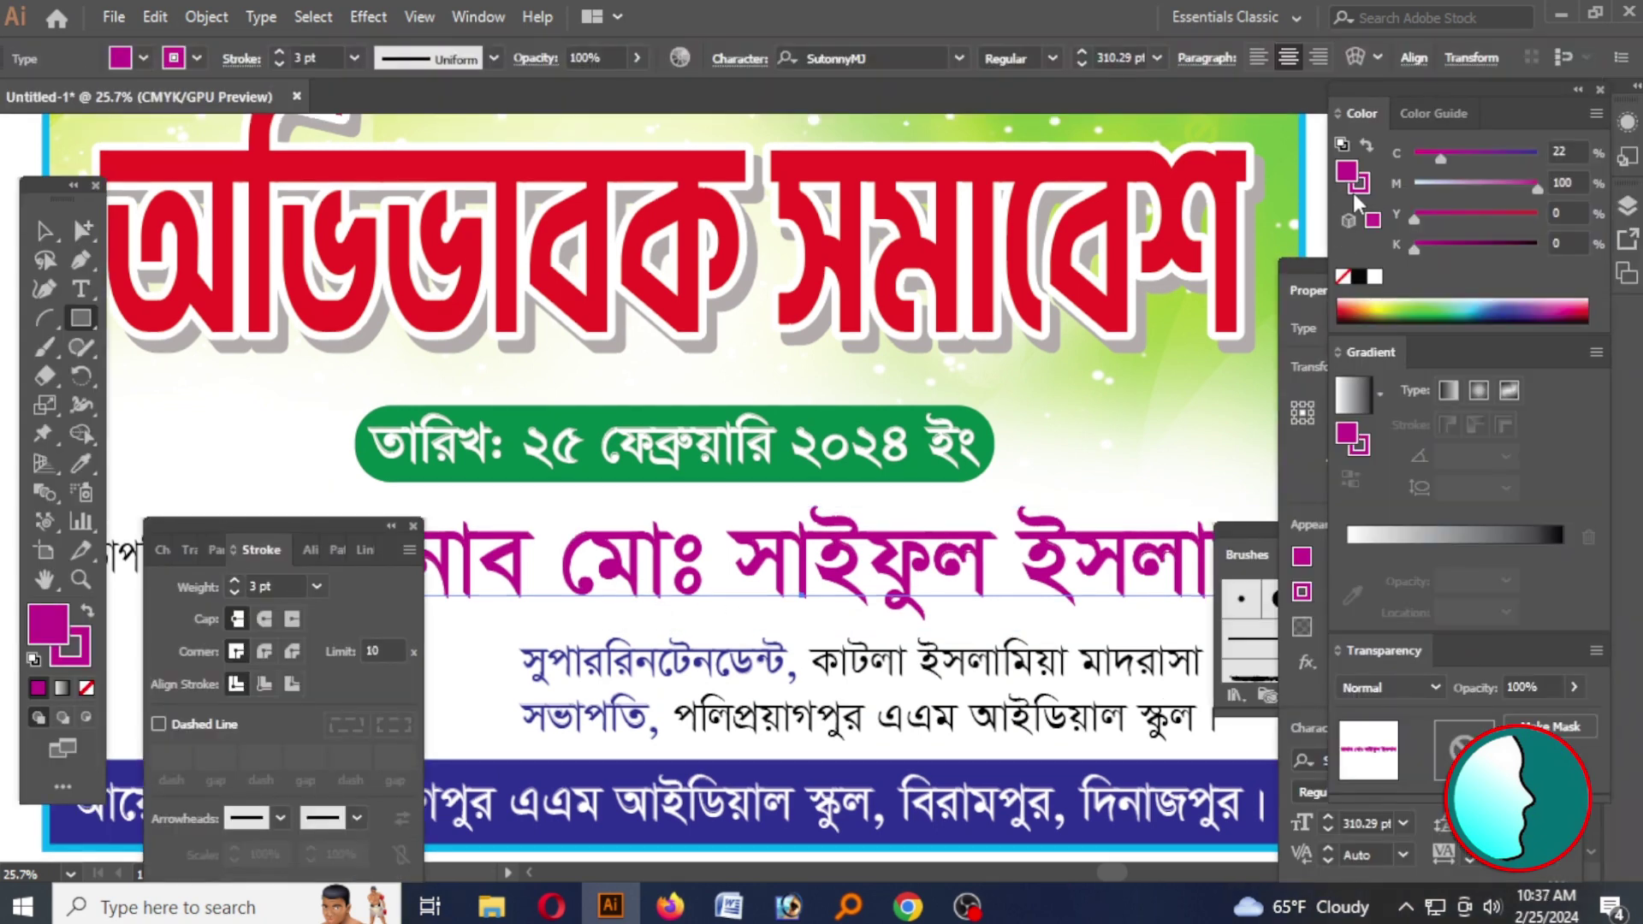
pyautogui.click(1374, 276)
pyautogui.click(276, 584)
pyautogui.write('45')
pyautogui.press('Return')
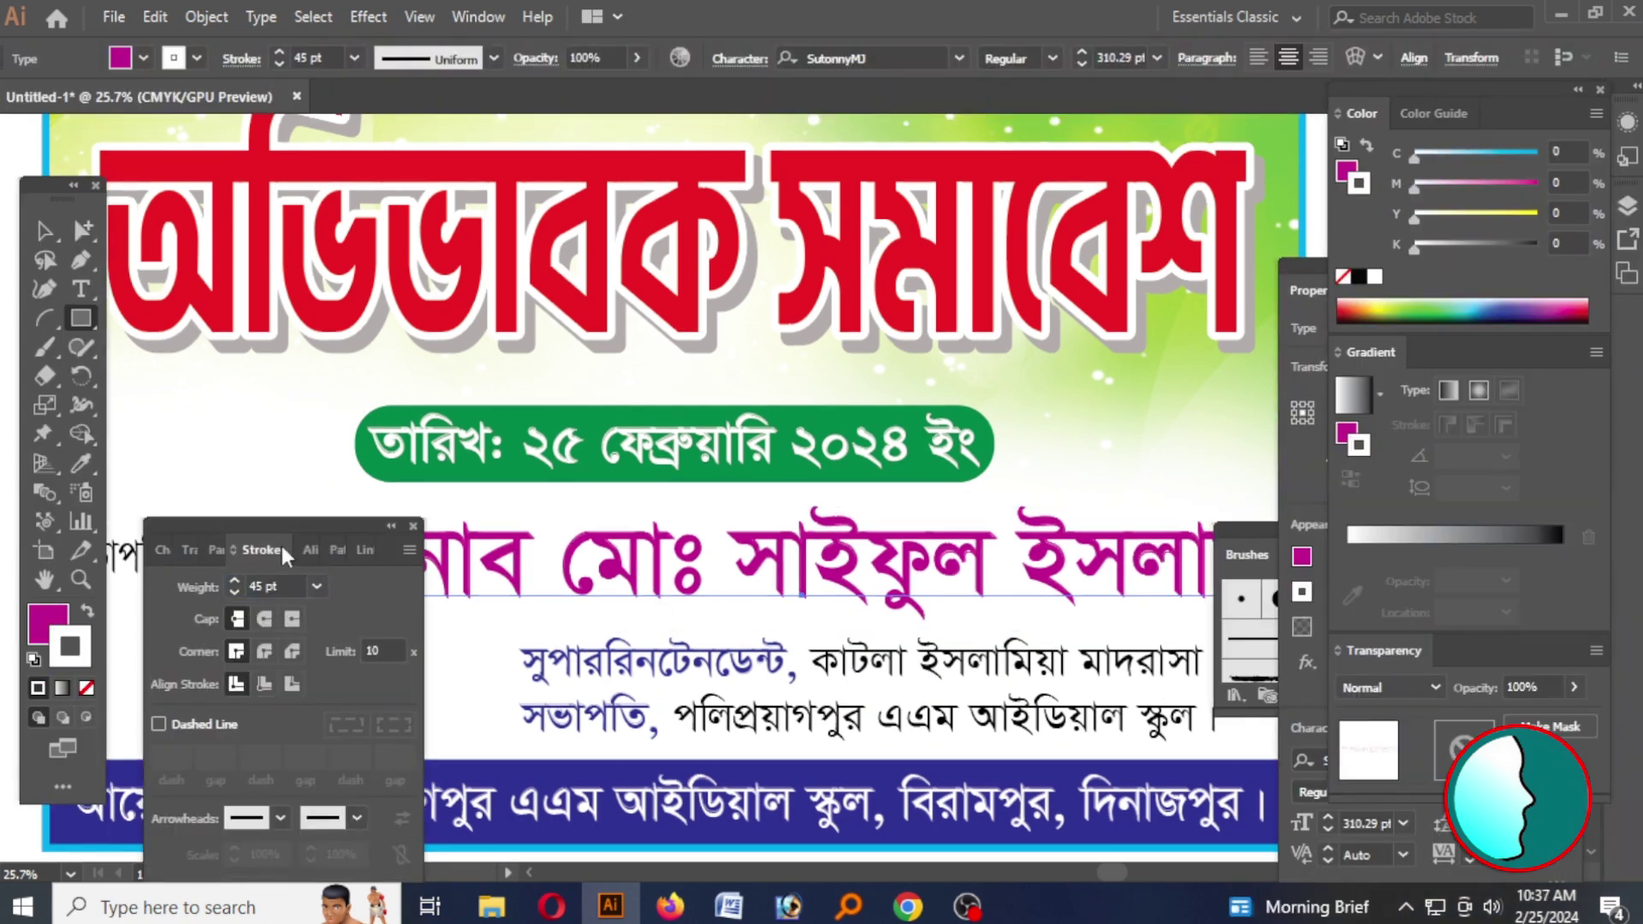
pyautogui.click(288, 586)
pyautogui.write('35')
pyautogui.press('Return')
pyautogui.press('Tab')
# Set the keyboard increment to .1 and offset the name text's back copy slightly down and to the right
pyautogui.press('v')
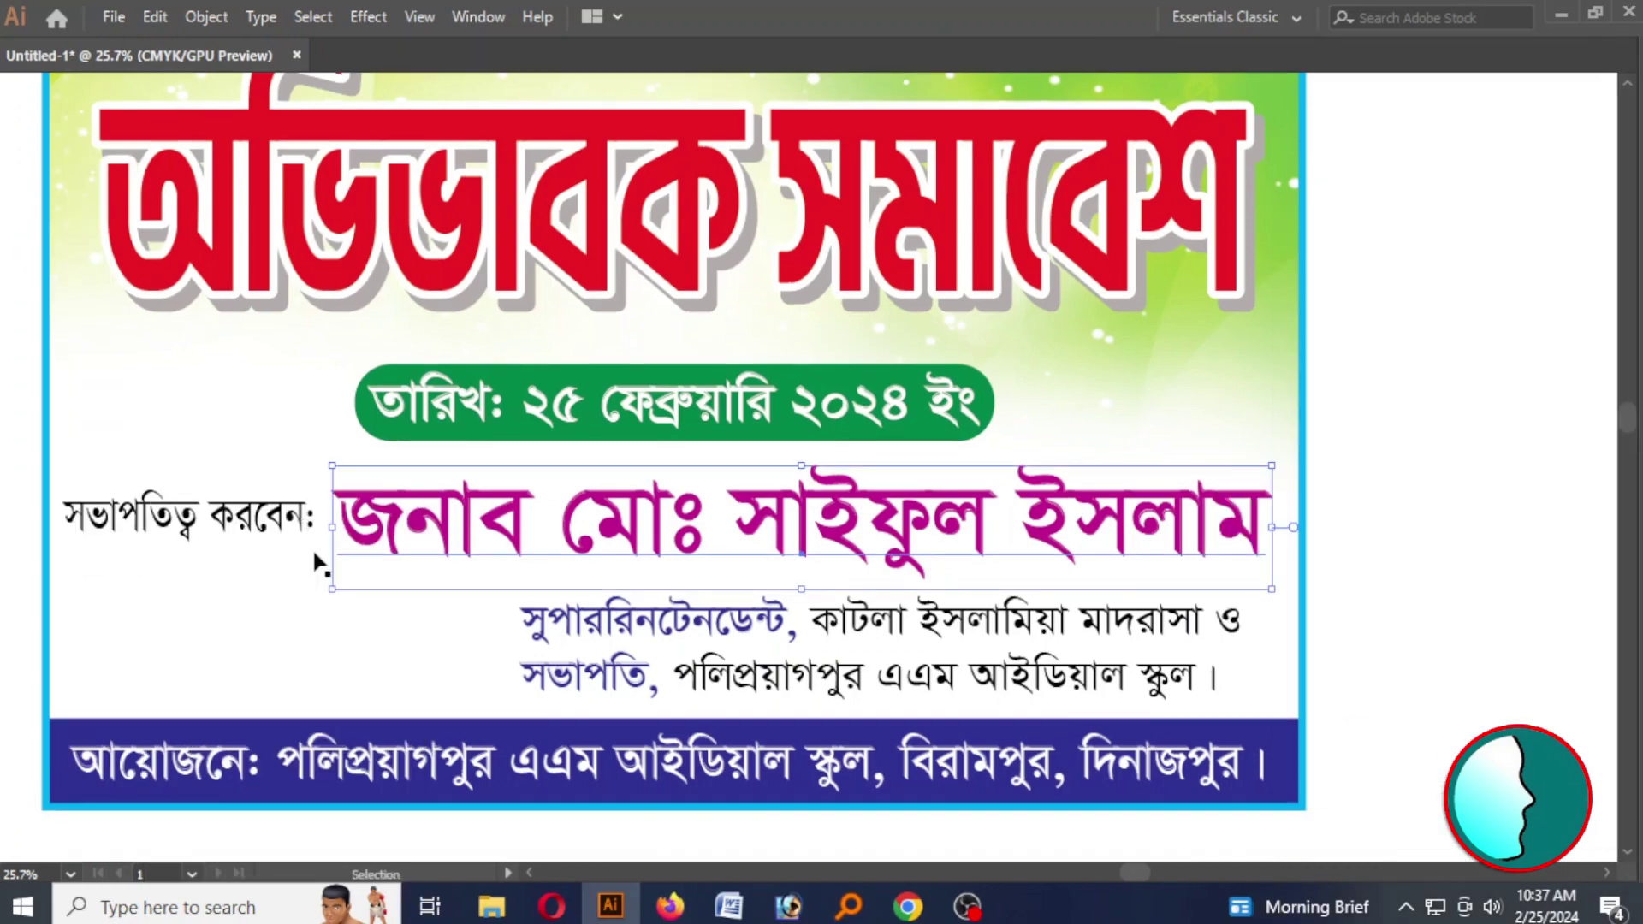
pyautogui.hotkey('ctrl', 'k')
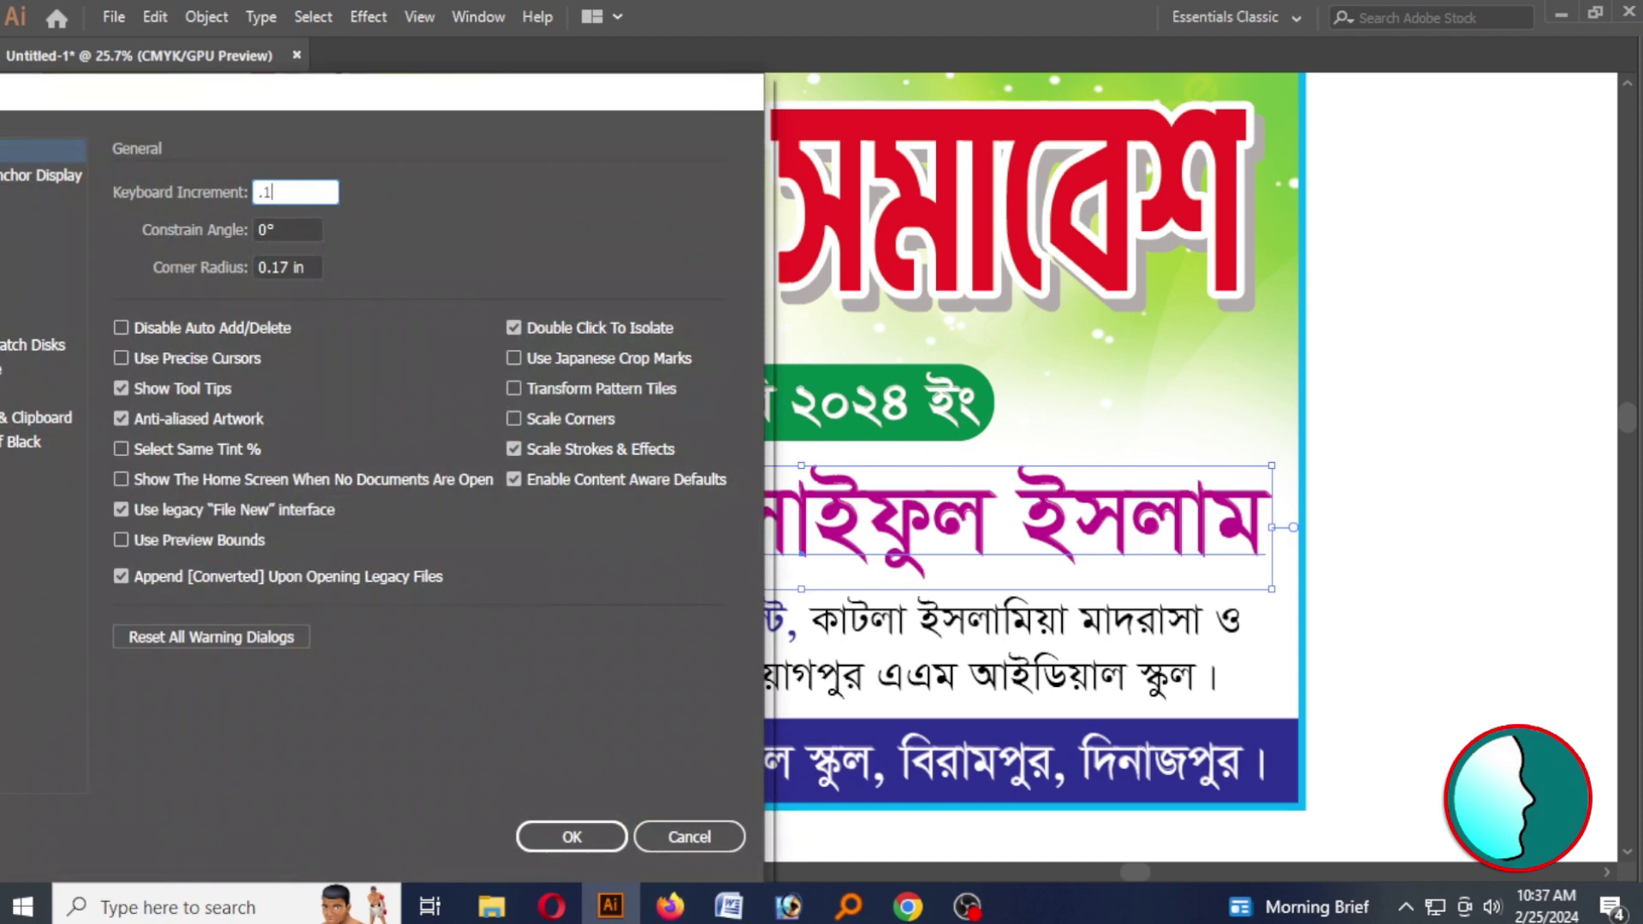
pyautogui.press('Return')
pyautogui.press('Down')
pyautogui.press('Down')
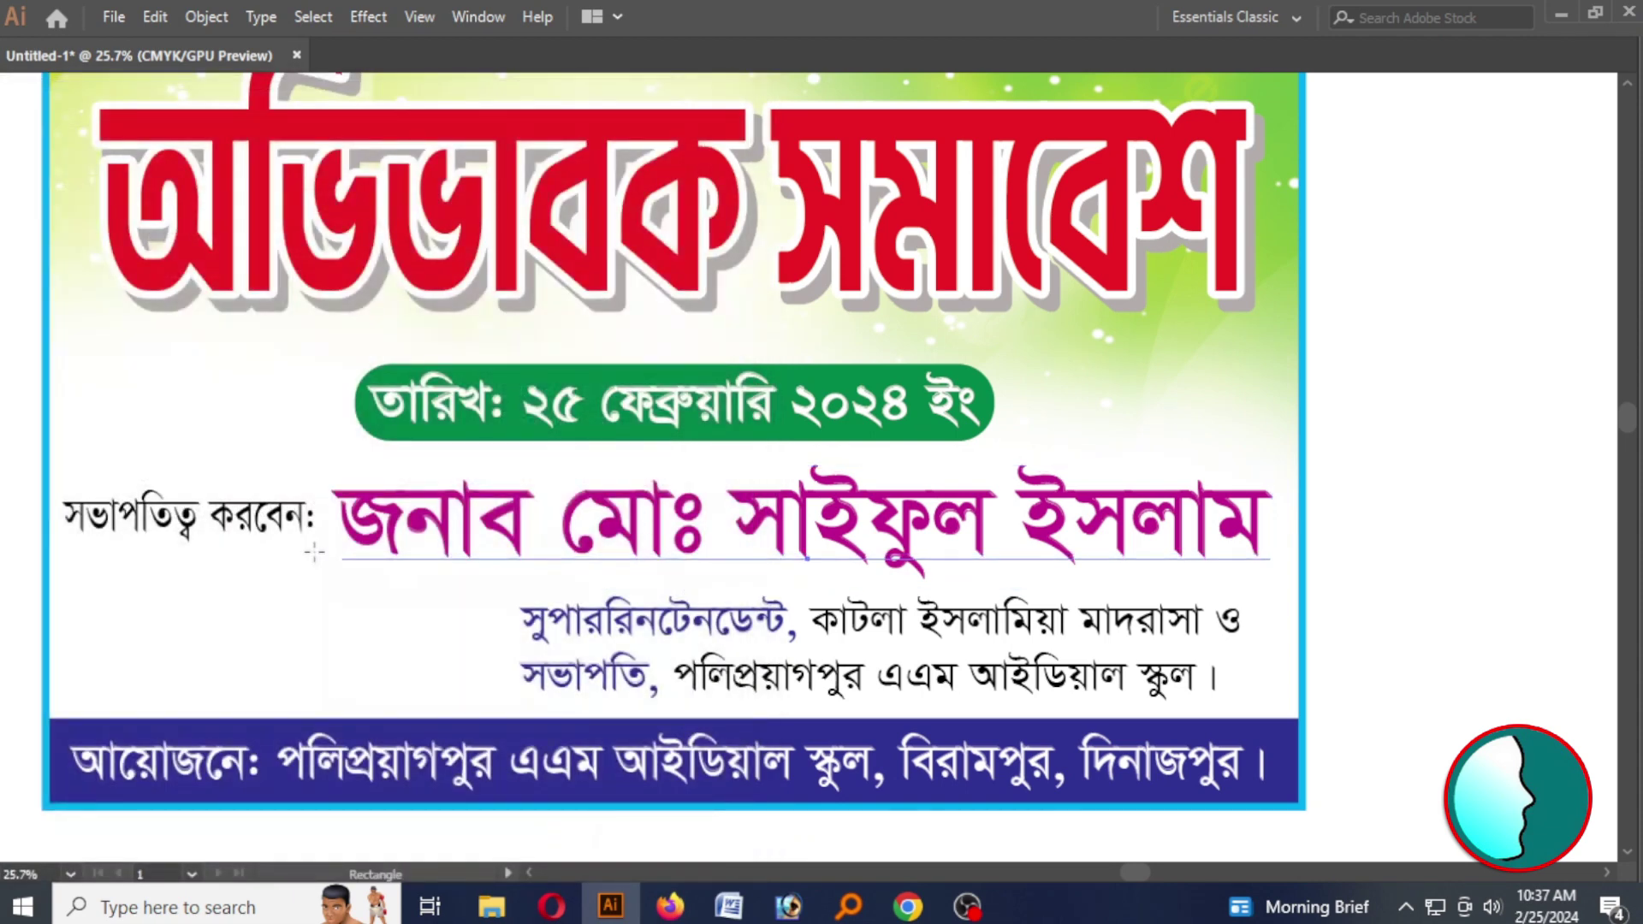
# Give the name text's back copy a light cyan stroke, C 21, M 0, Y 0, K 0, with round corner joins
pyautogui.press('Tab')
pyautogui.moveTo(1417, 162); pyautogui.dragTo(1440, 157)
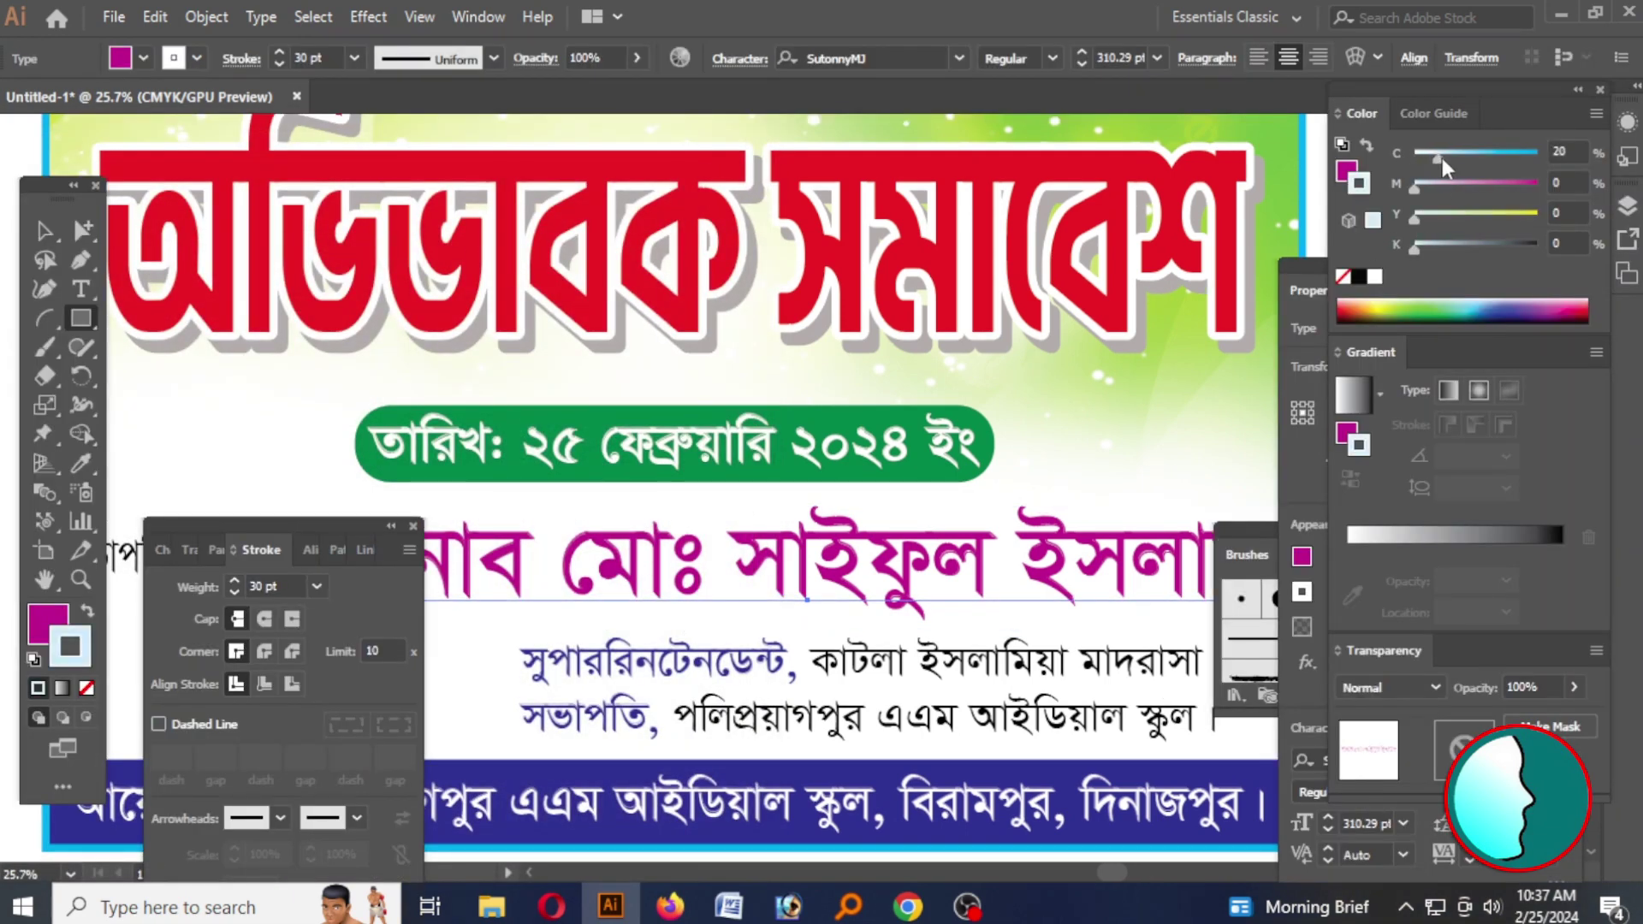
pyautogui.press('Tab')
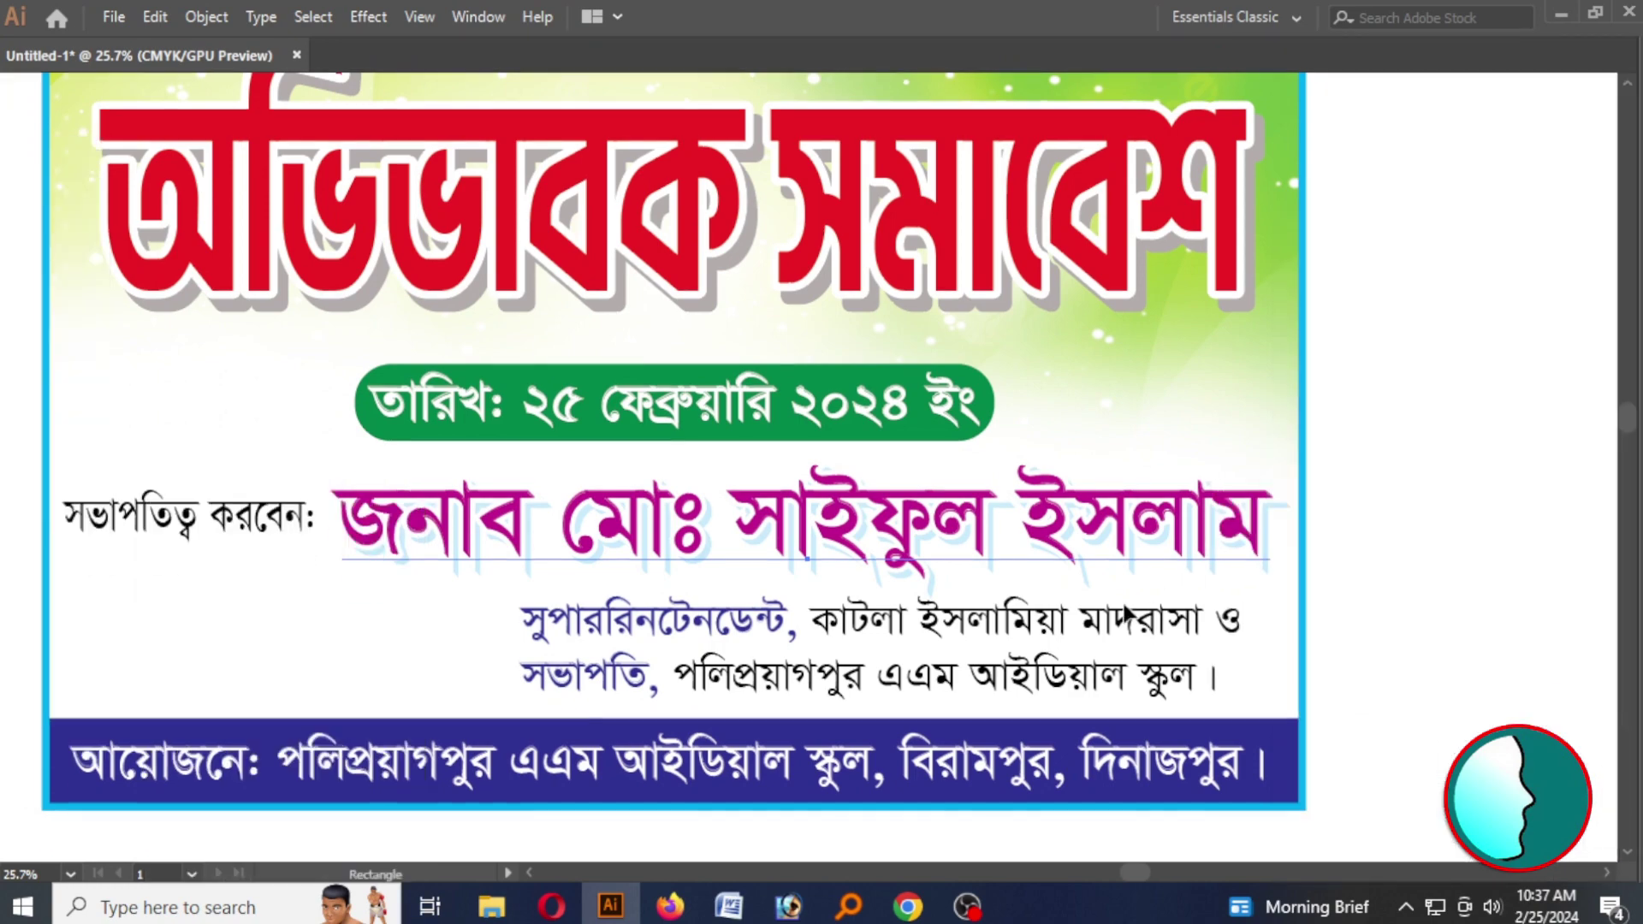
pyautogui.scroll(3, 1169, 614)
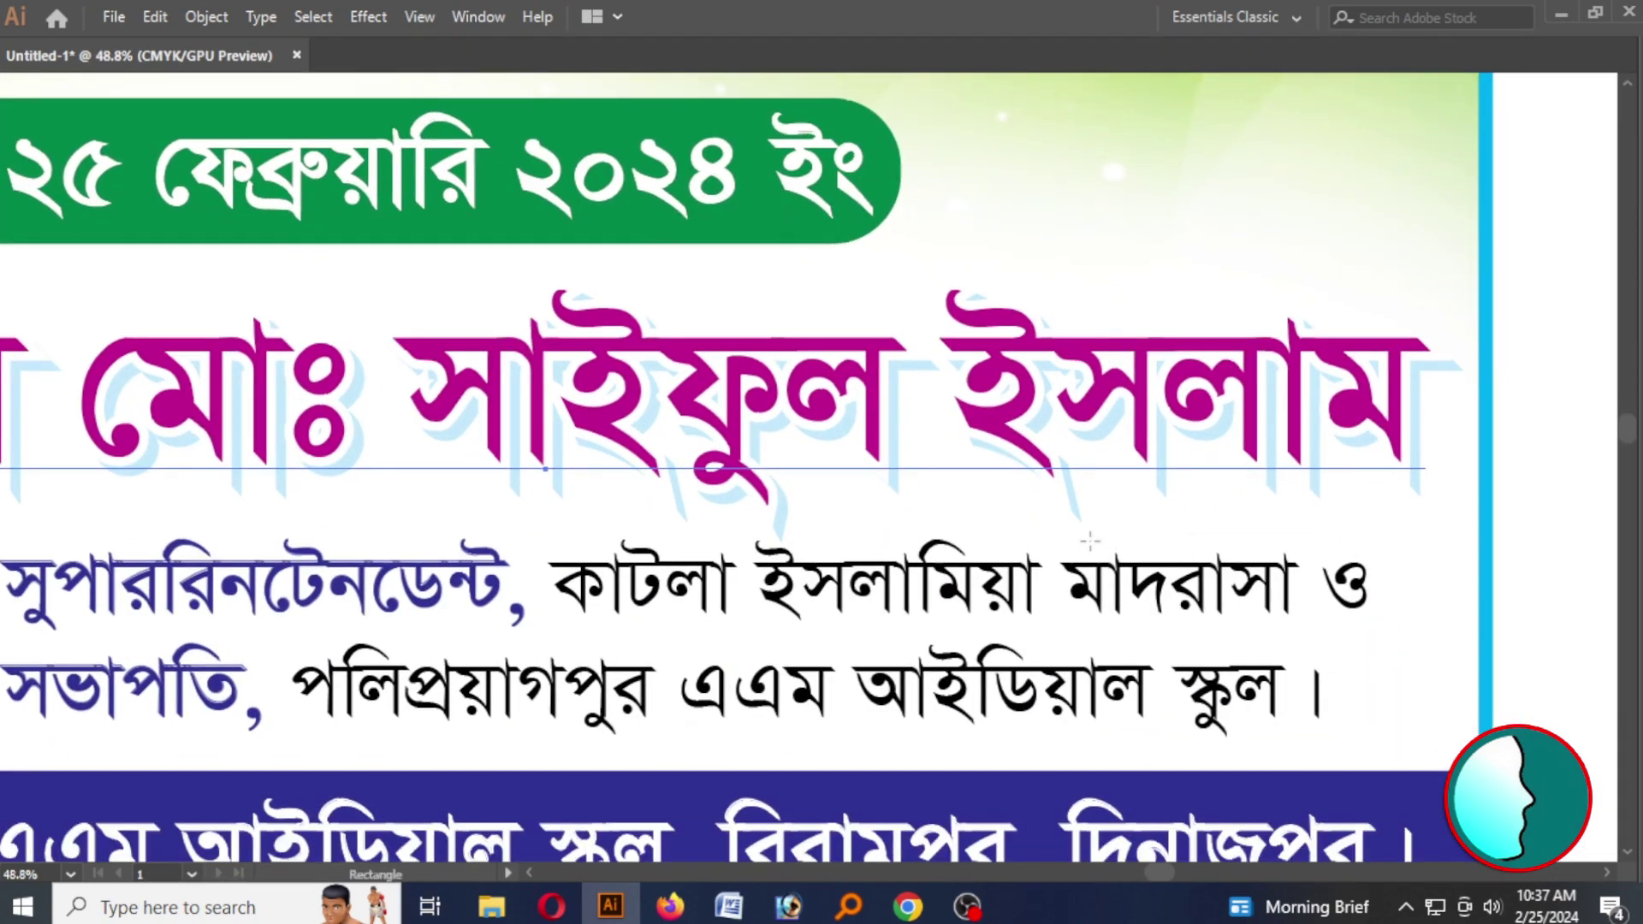
pyautogui.press('Tab')
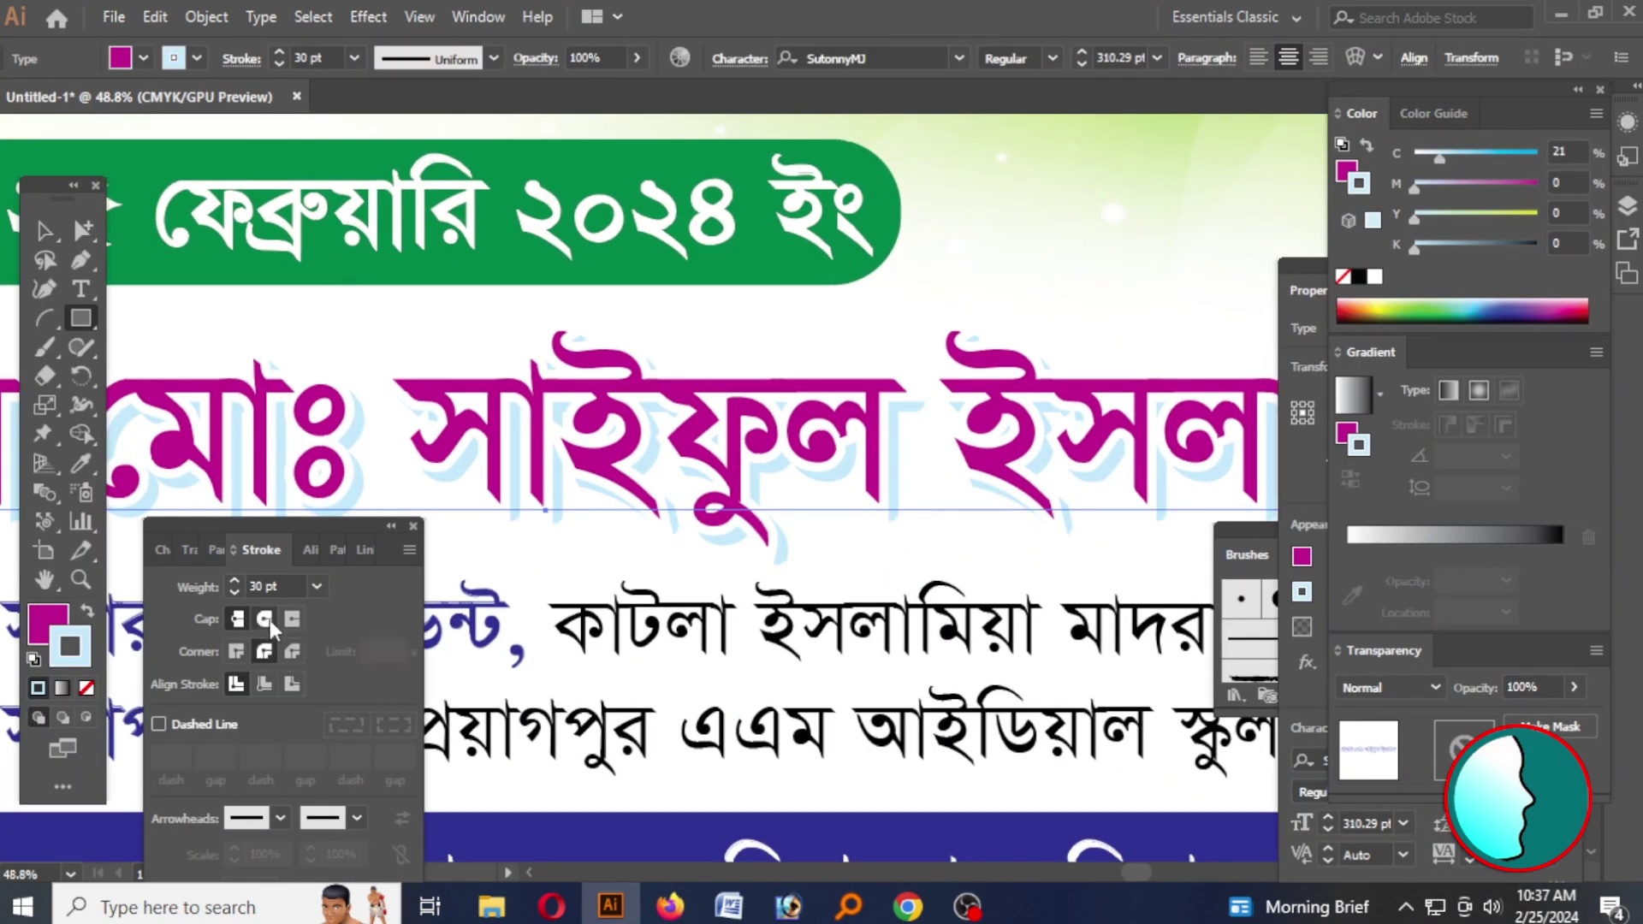
pyautogui.press('Tab')
# Cut the front name text, give the white-stroked copy beneath it round corner joins, and paste the cut text back in front
pyautogui.press('v')
pyautogui.click(1363, 408)
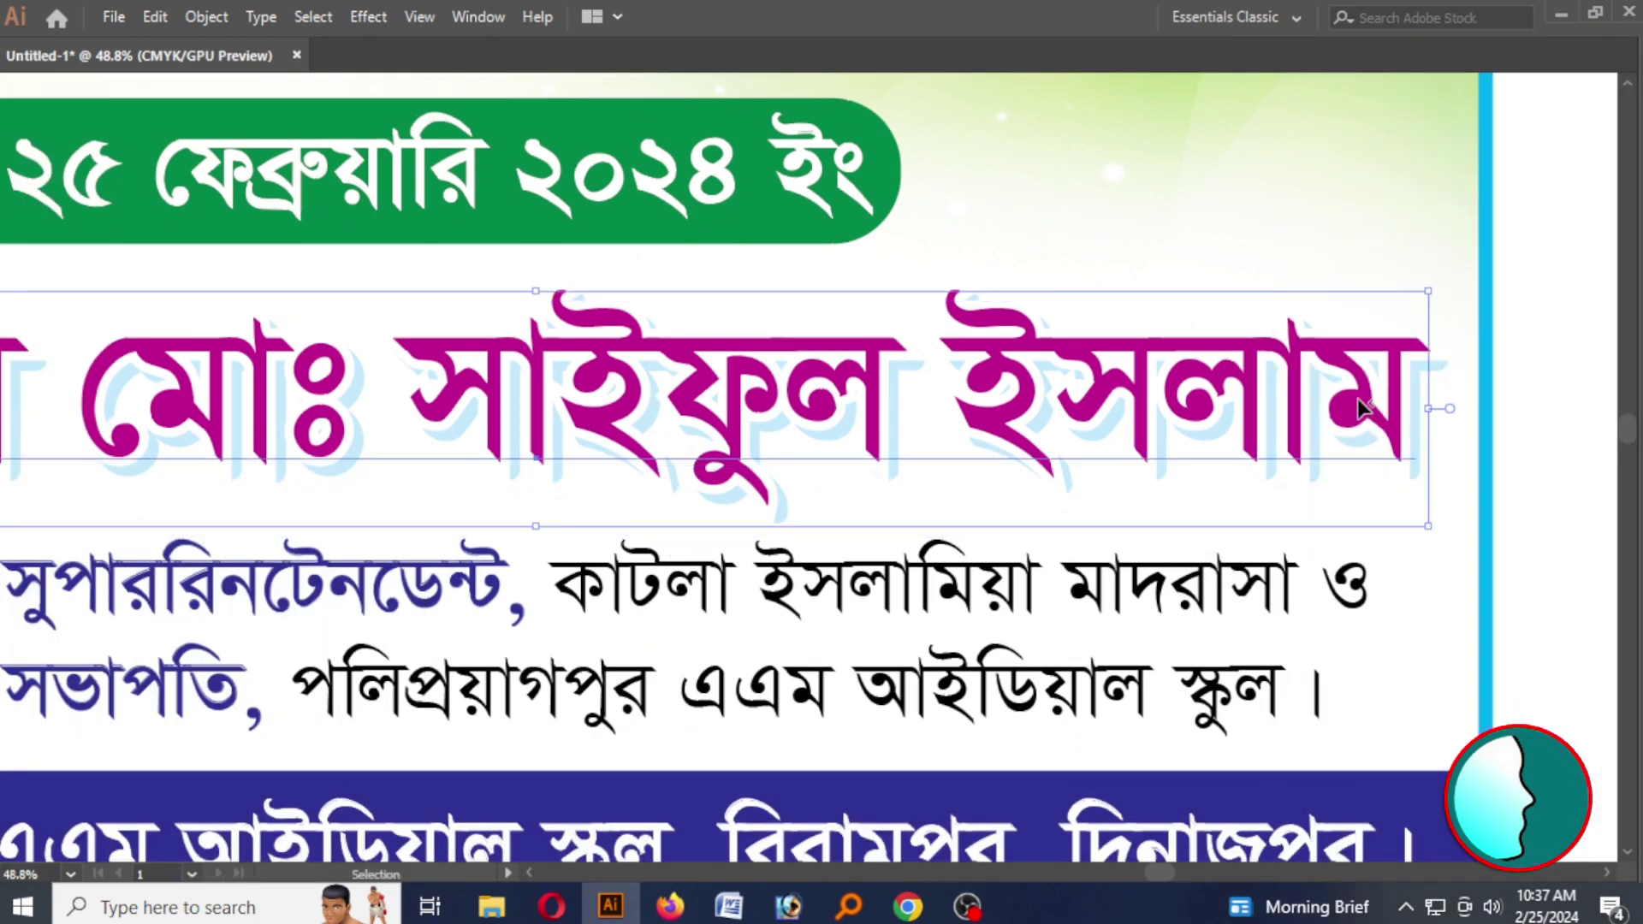
pyautogui.hotkey('ctrl', 'x')
pyautogui.keyDown('ctrl'); pyautogui.click(982, 424); pyautogui.keyUp('ctrl')
pyautogui.press('Tab')
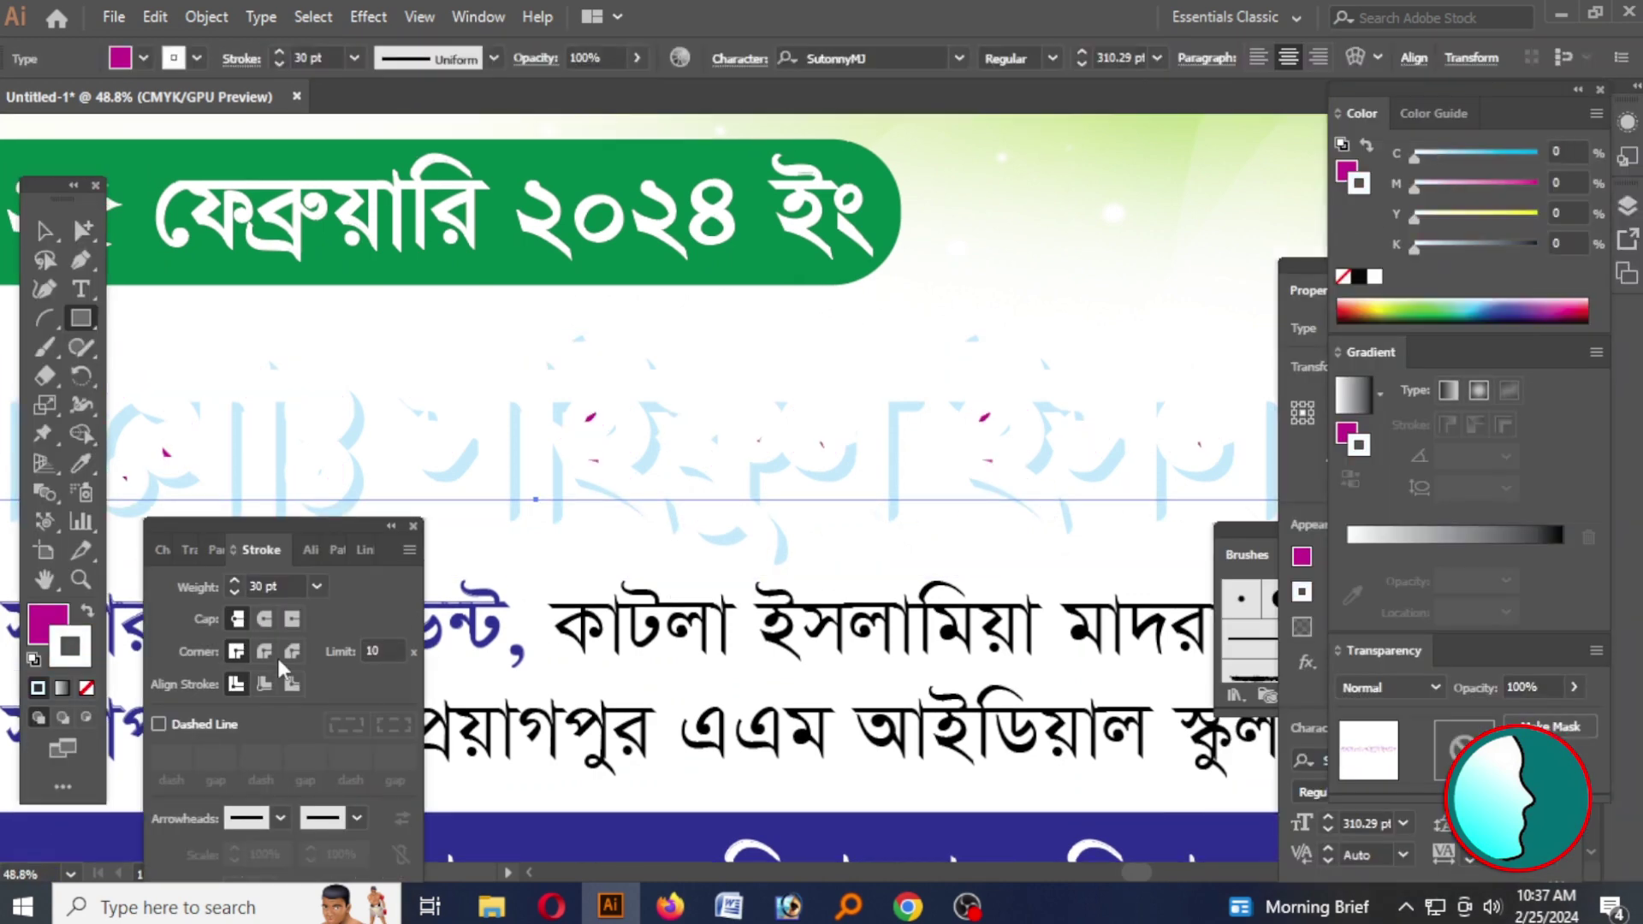
pyautogui.press('Tab')
pyautogui.hotkey('ctrl', 'f')
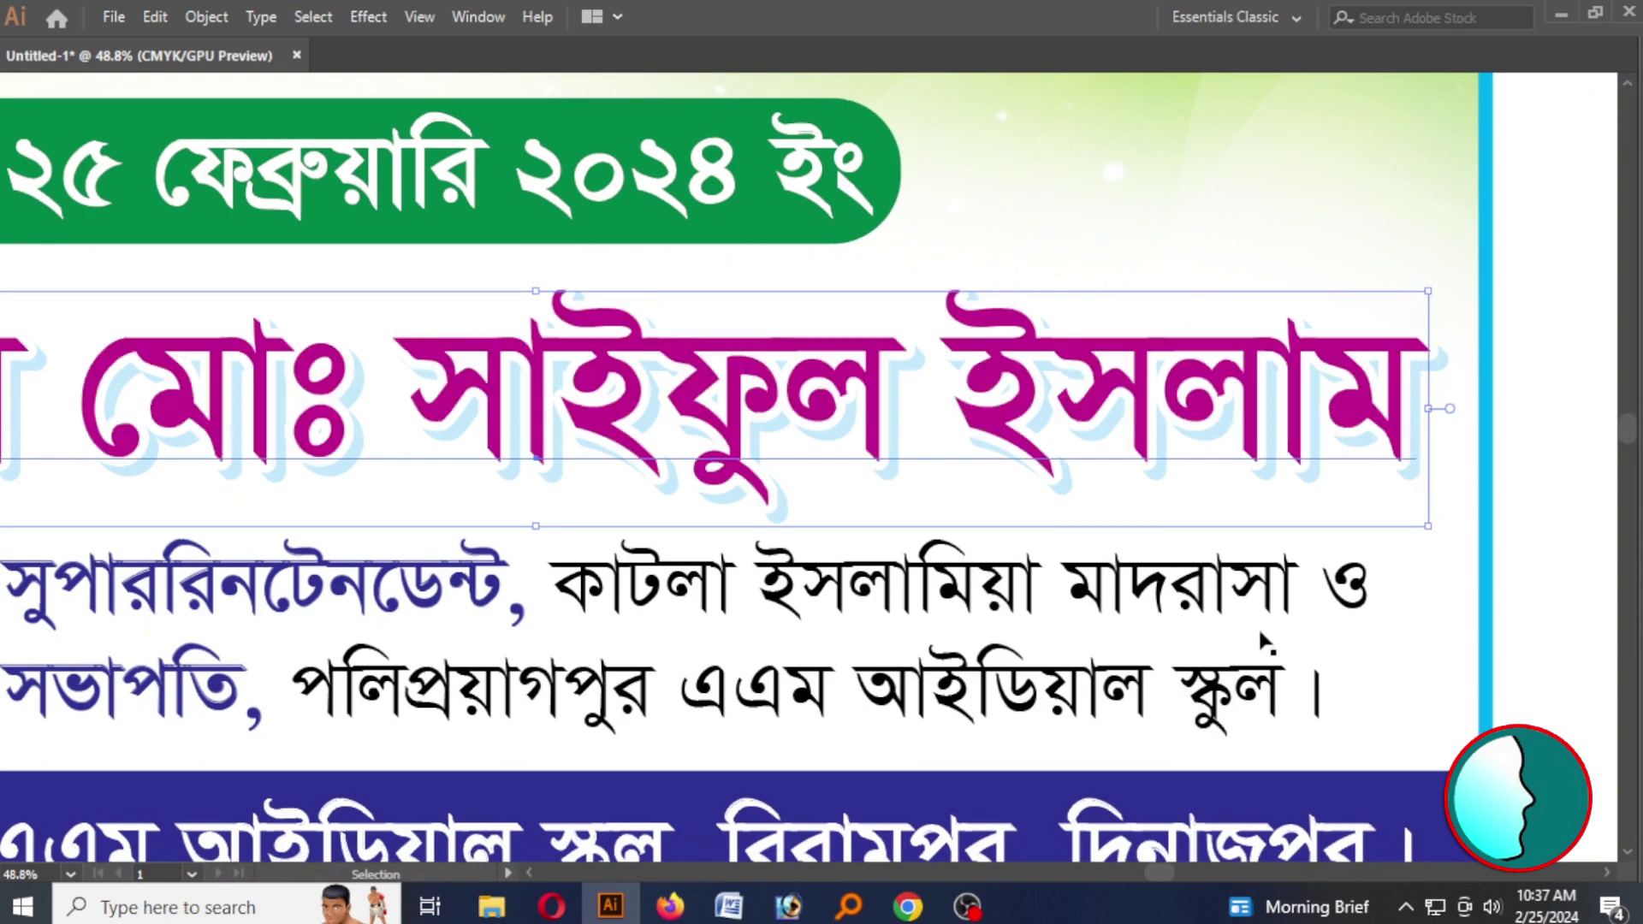
pyautogui.click(1570, 469)
# Draw a magenta rectangle without stroke over the "সভাপতিত্ব করবেন:" label, from the banner's left border almost to the name text
pyautogui.press('m')
pyautogui.moveTo(1046, 643); pyautogui.dragTo(1099, 589)
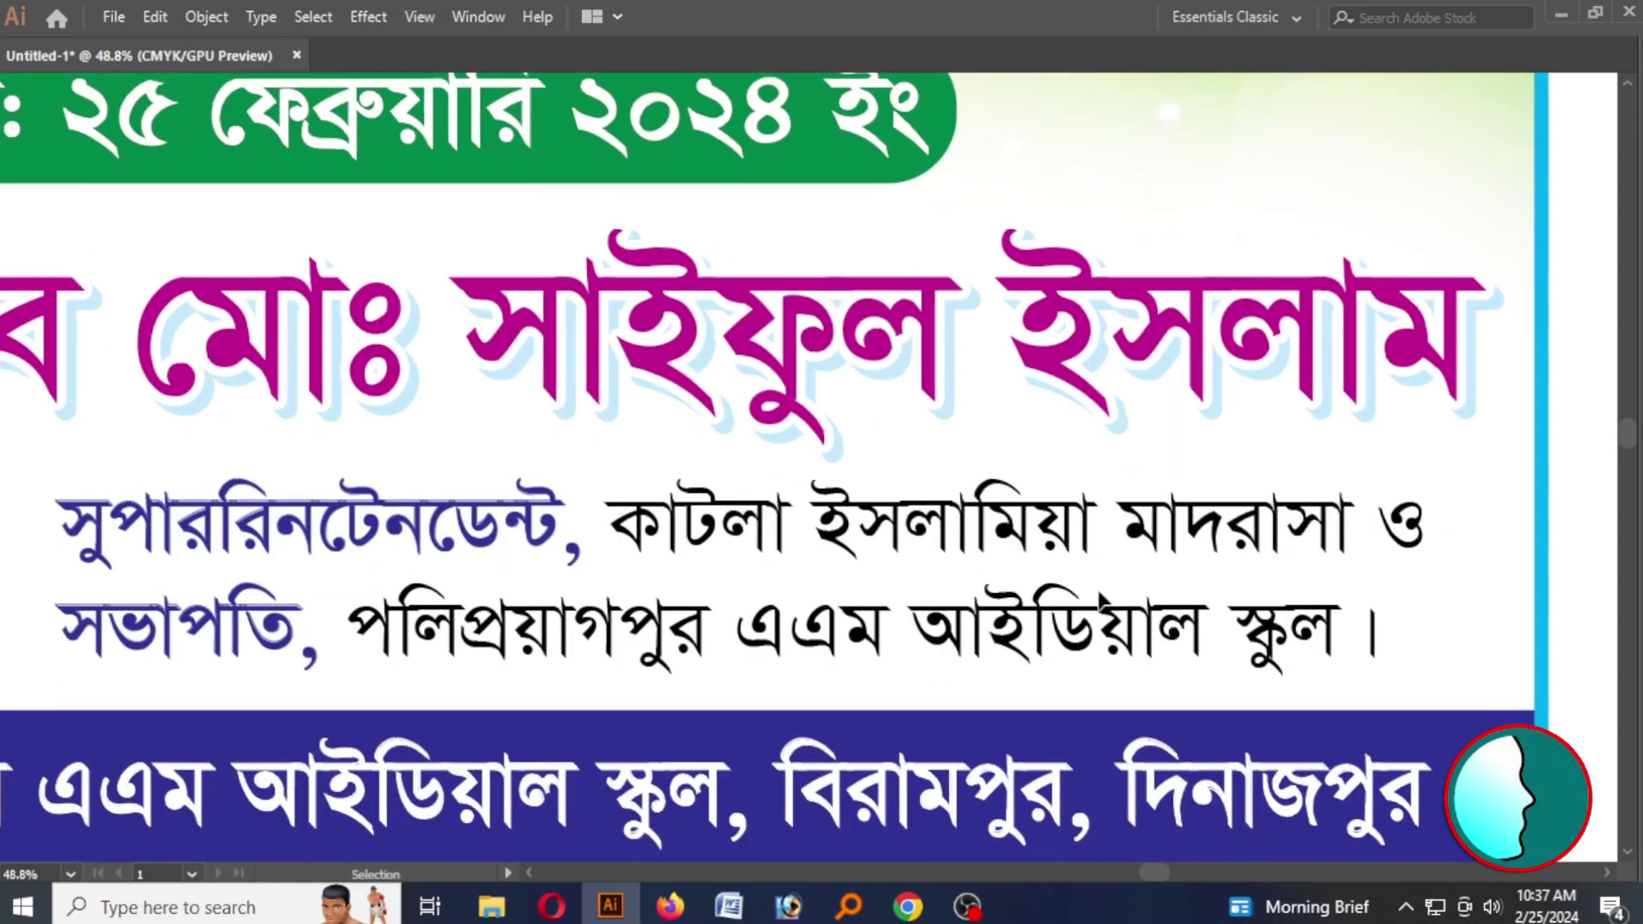
pyautogui.hotkey('ctrl', '-')
pyautogui.hotkey('ctrl', '-')
pyautogui.hotkey('ctrl', '-')
pyautogui.moveTo(679, 600); pyautogui.dragTo(710, 598)
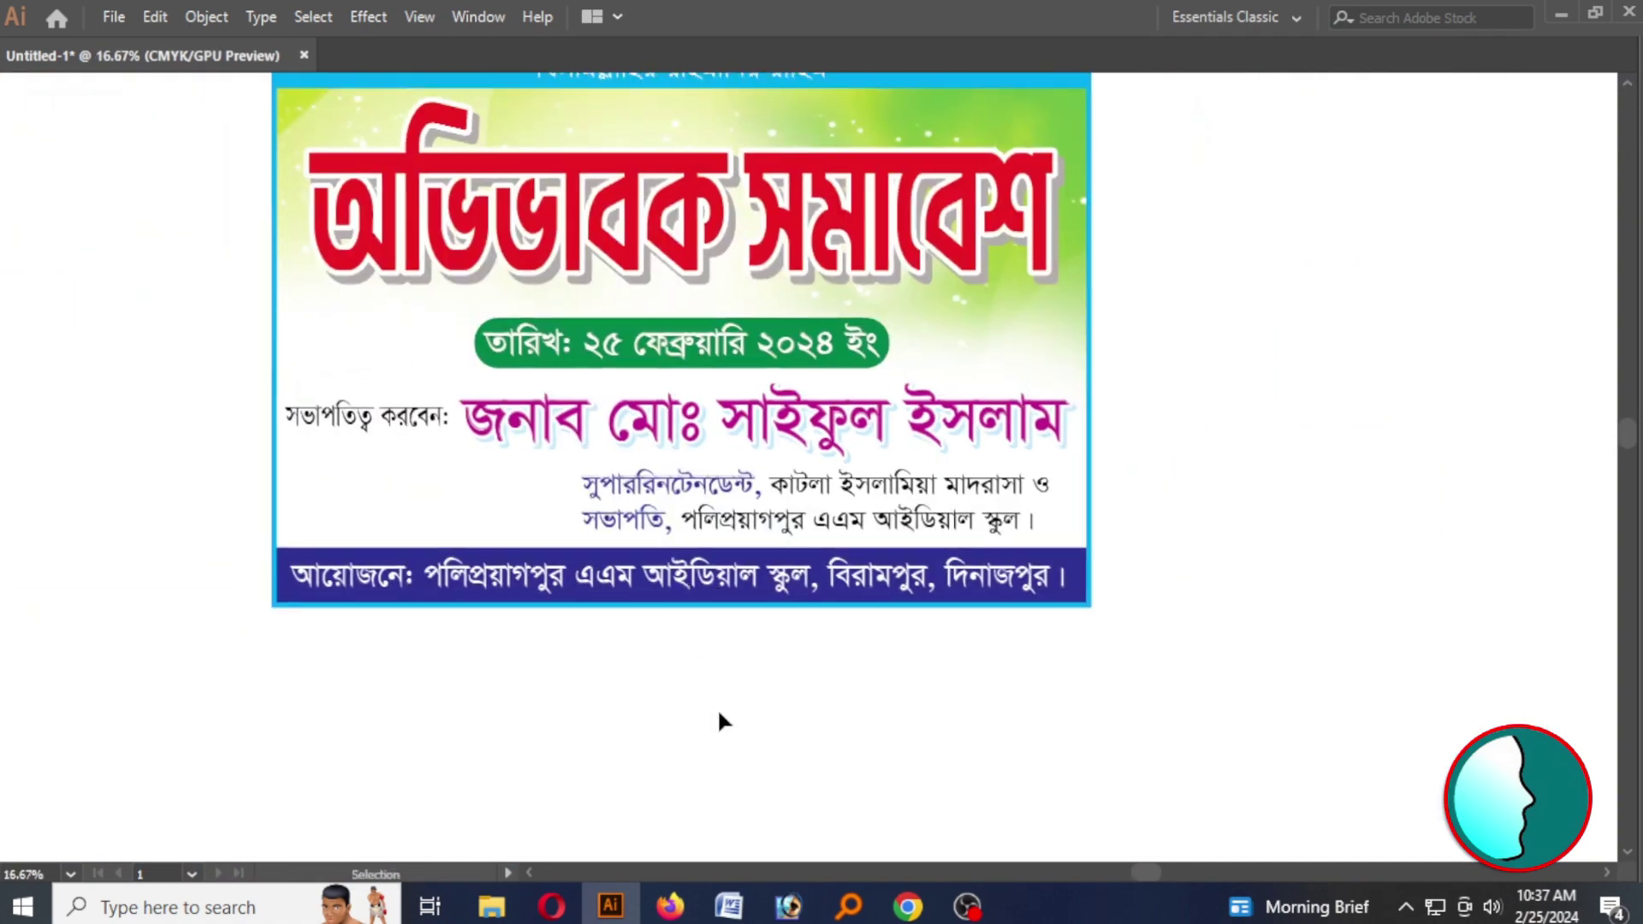
pyautogui.click(508, 508)
pyautogui.press('Tab')
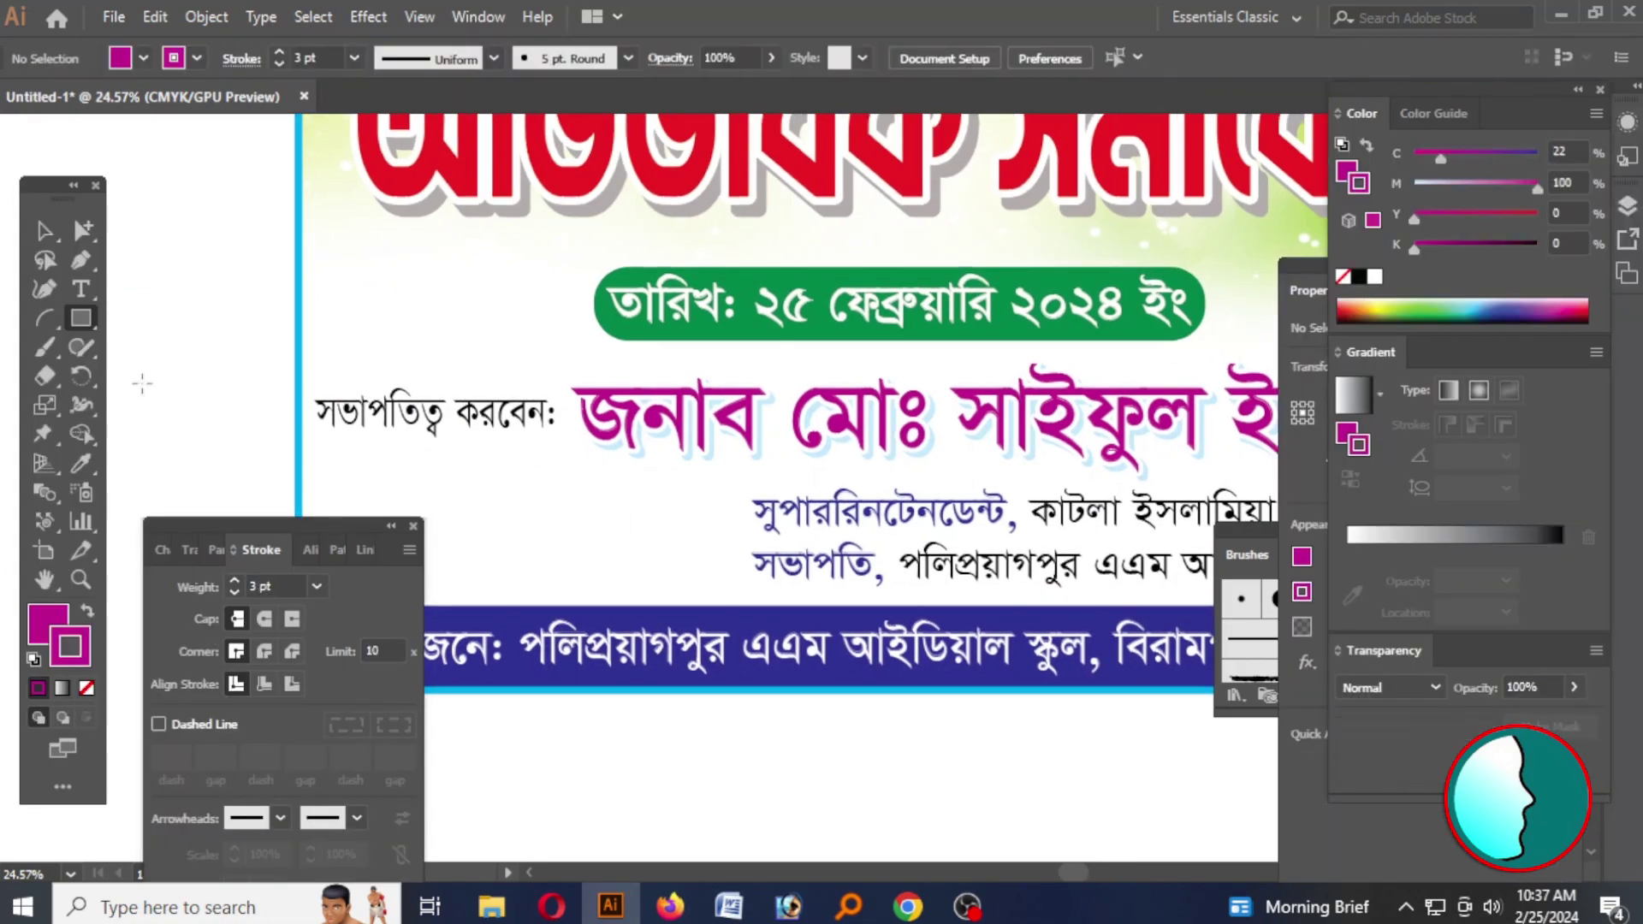
pyautogui.press('Tab')
pyautogui.scroll(3, 360, 363)
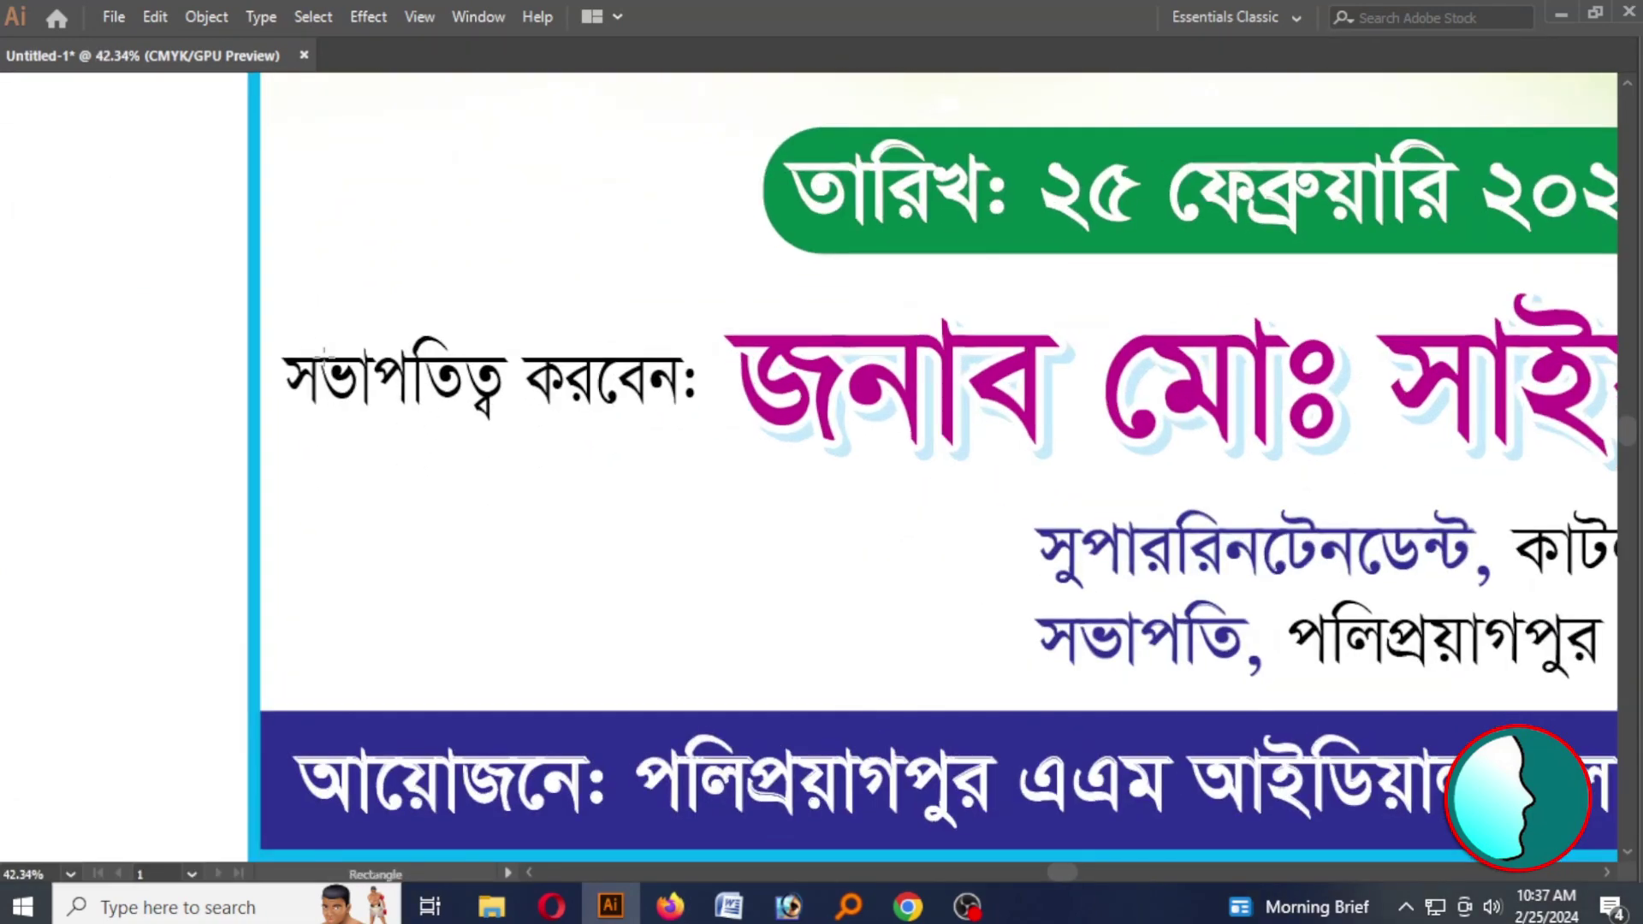
pyautogui.moveTo(254, 328); pyautogui.dragTo(709, 425)
pyautogui.press('Tab')
pyautogui.press('v')
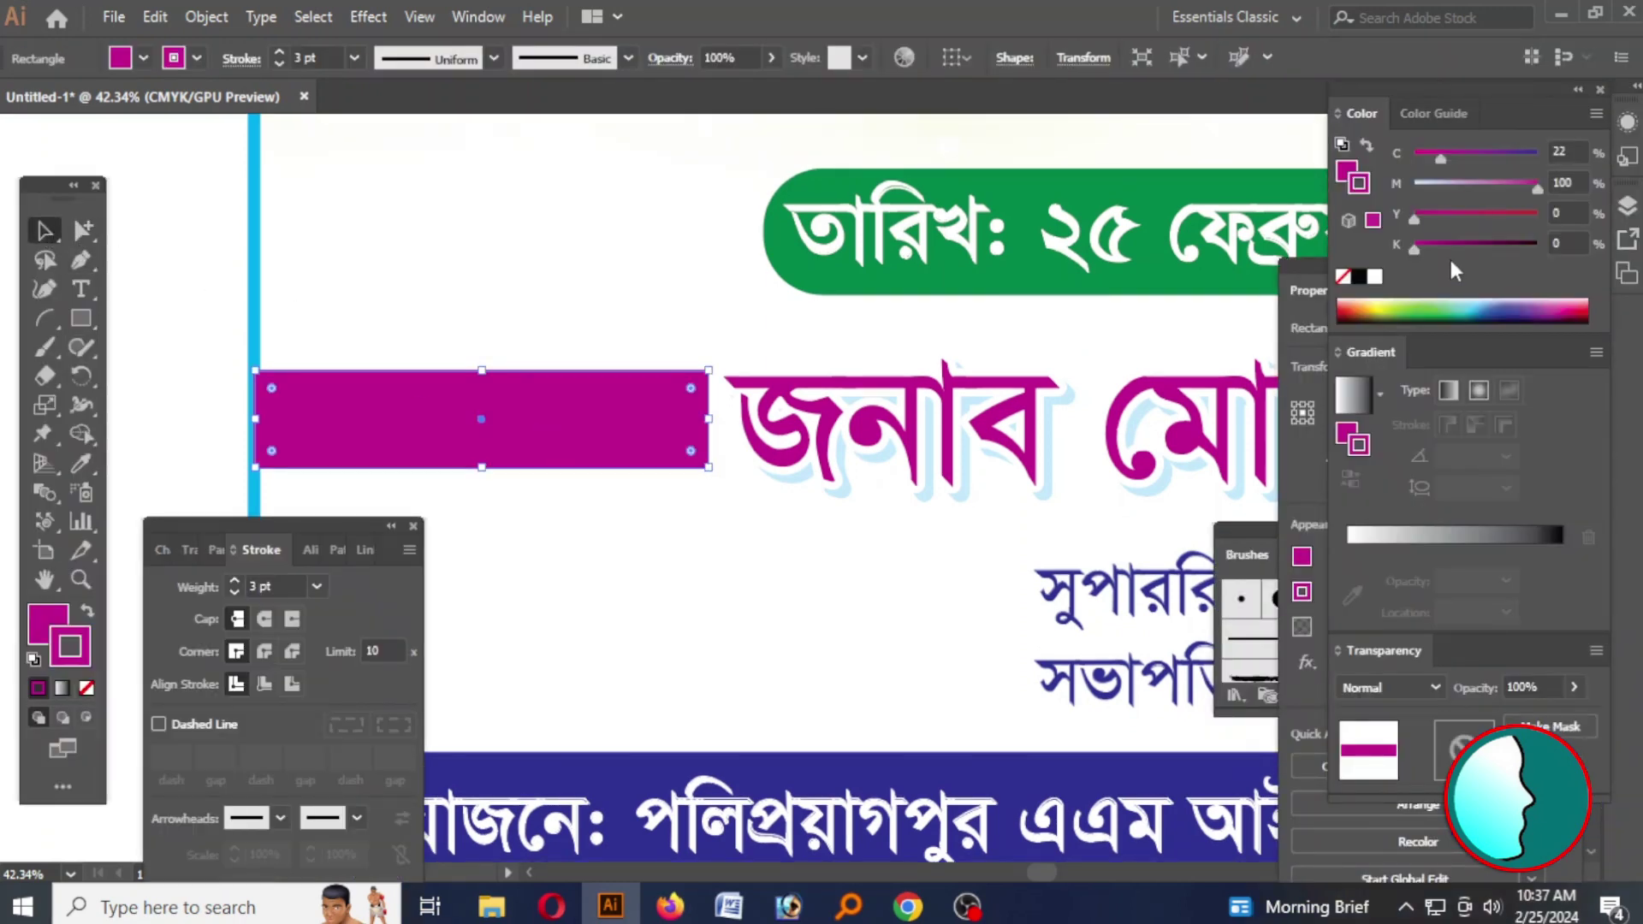
pyautogui.click(1344, 278)
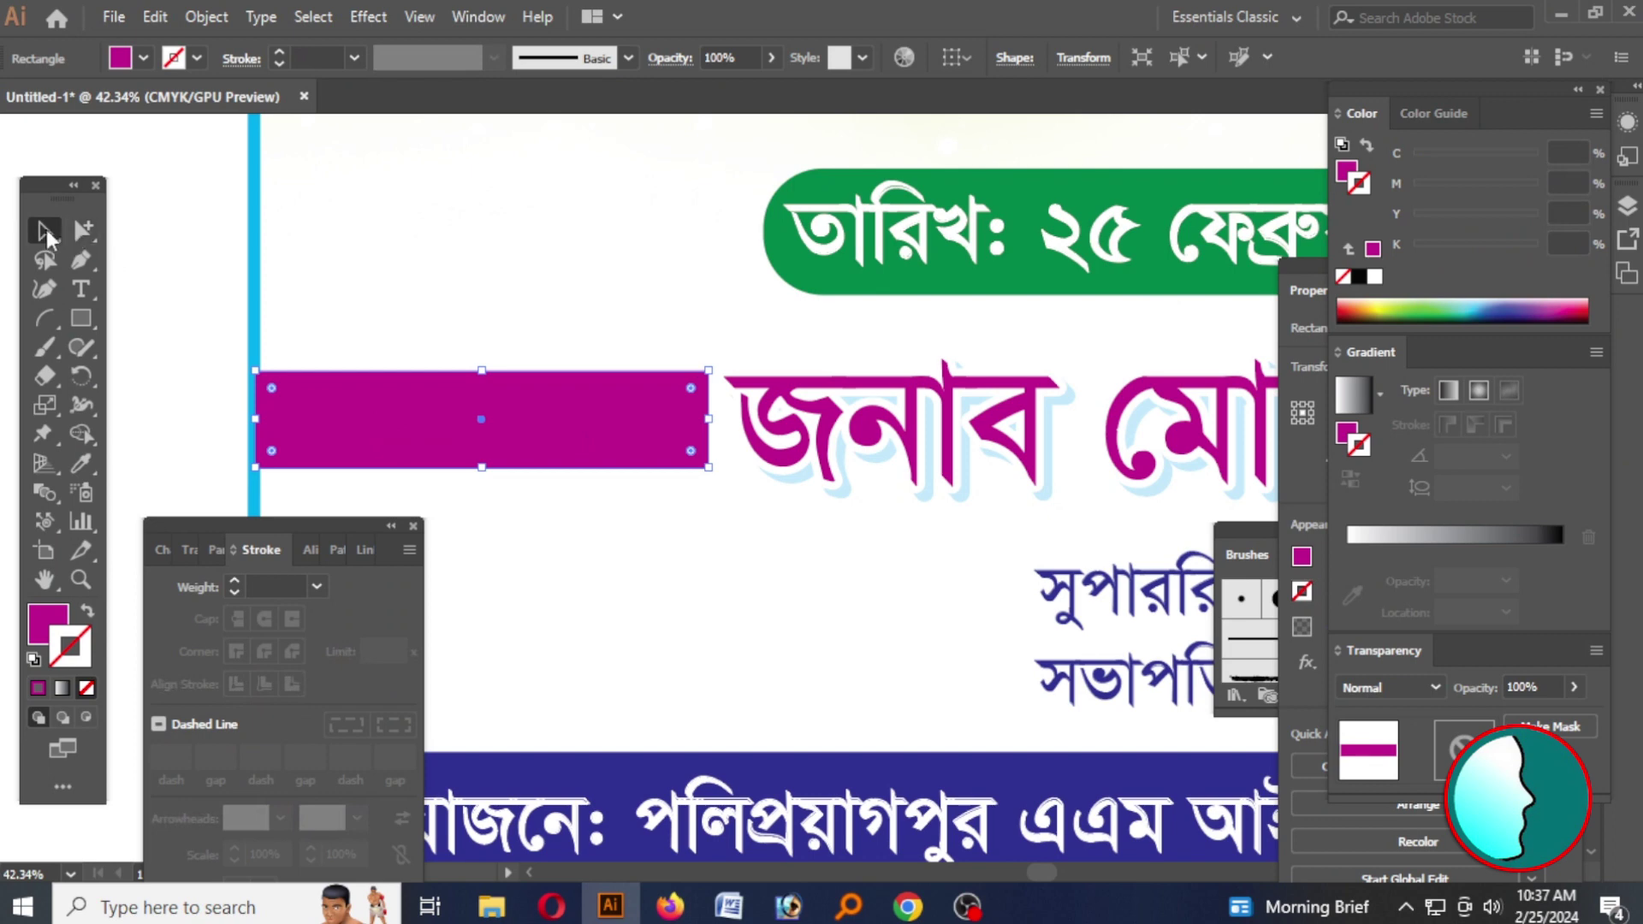
# Slant the rectangle's right end by moving its lower-right anchor point outward horizontally
pyautogui.press('Tab')
pyautogui.press('a')
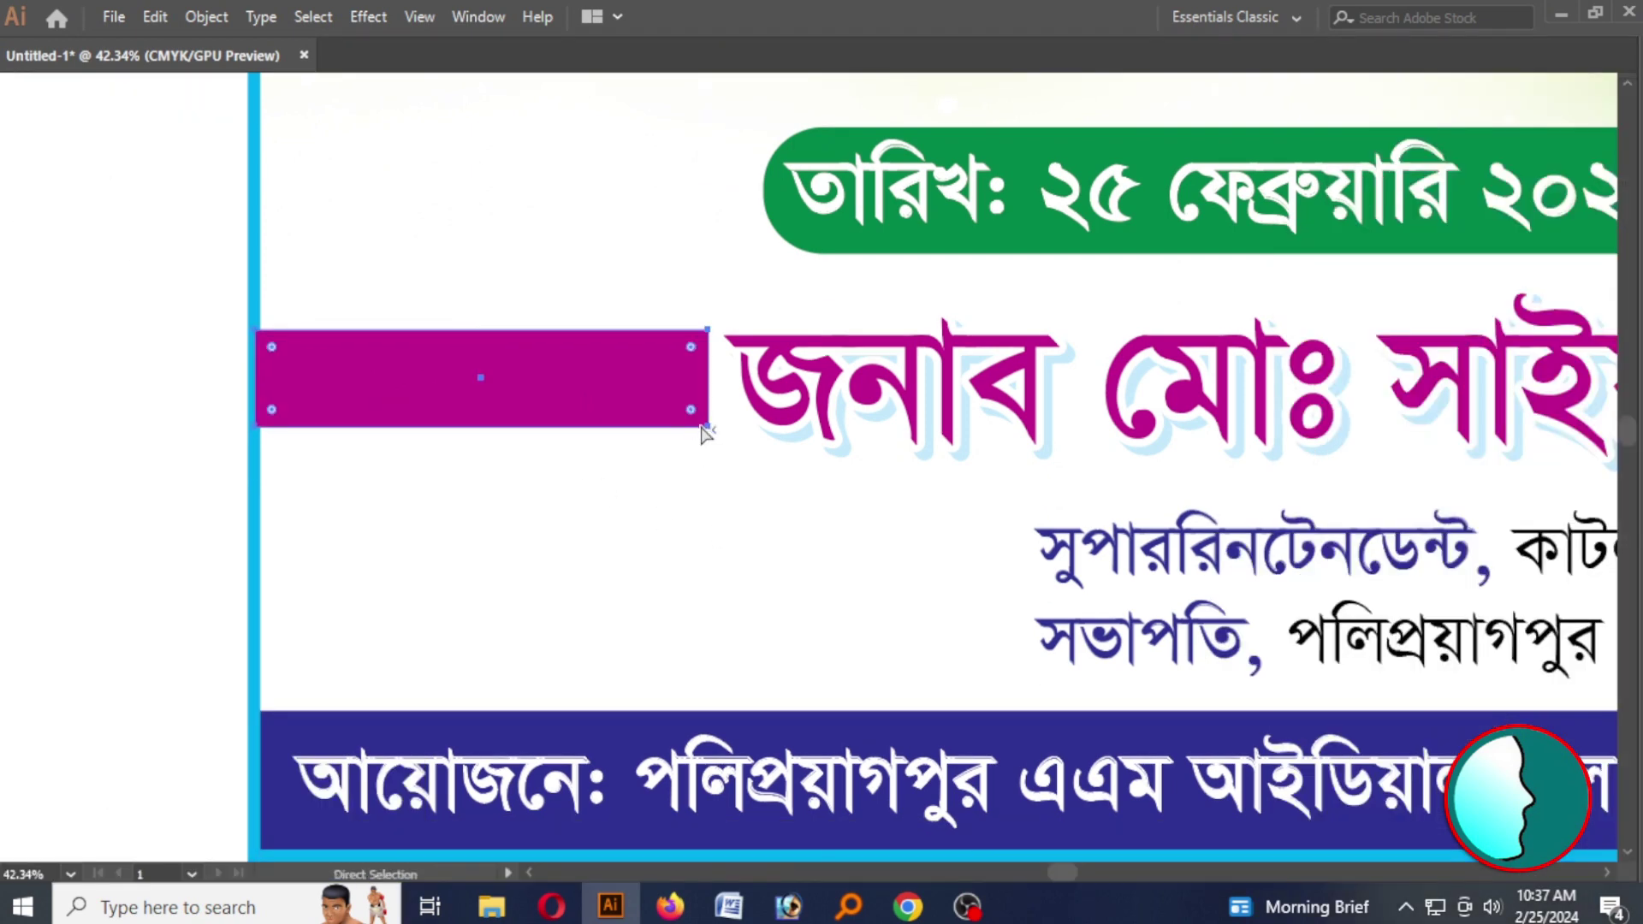
pyautogui.moveTo(707, 430)
pyautogui.mouseDown()
pyautogui.moveTo(744, 428)
pyautogui.moveTo(718, 466)
pyautogui.moveTo(705, 434)
pyautogui.mouseUp()
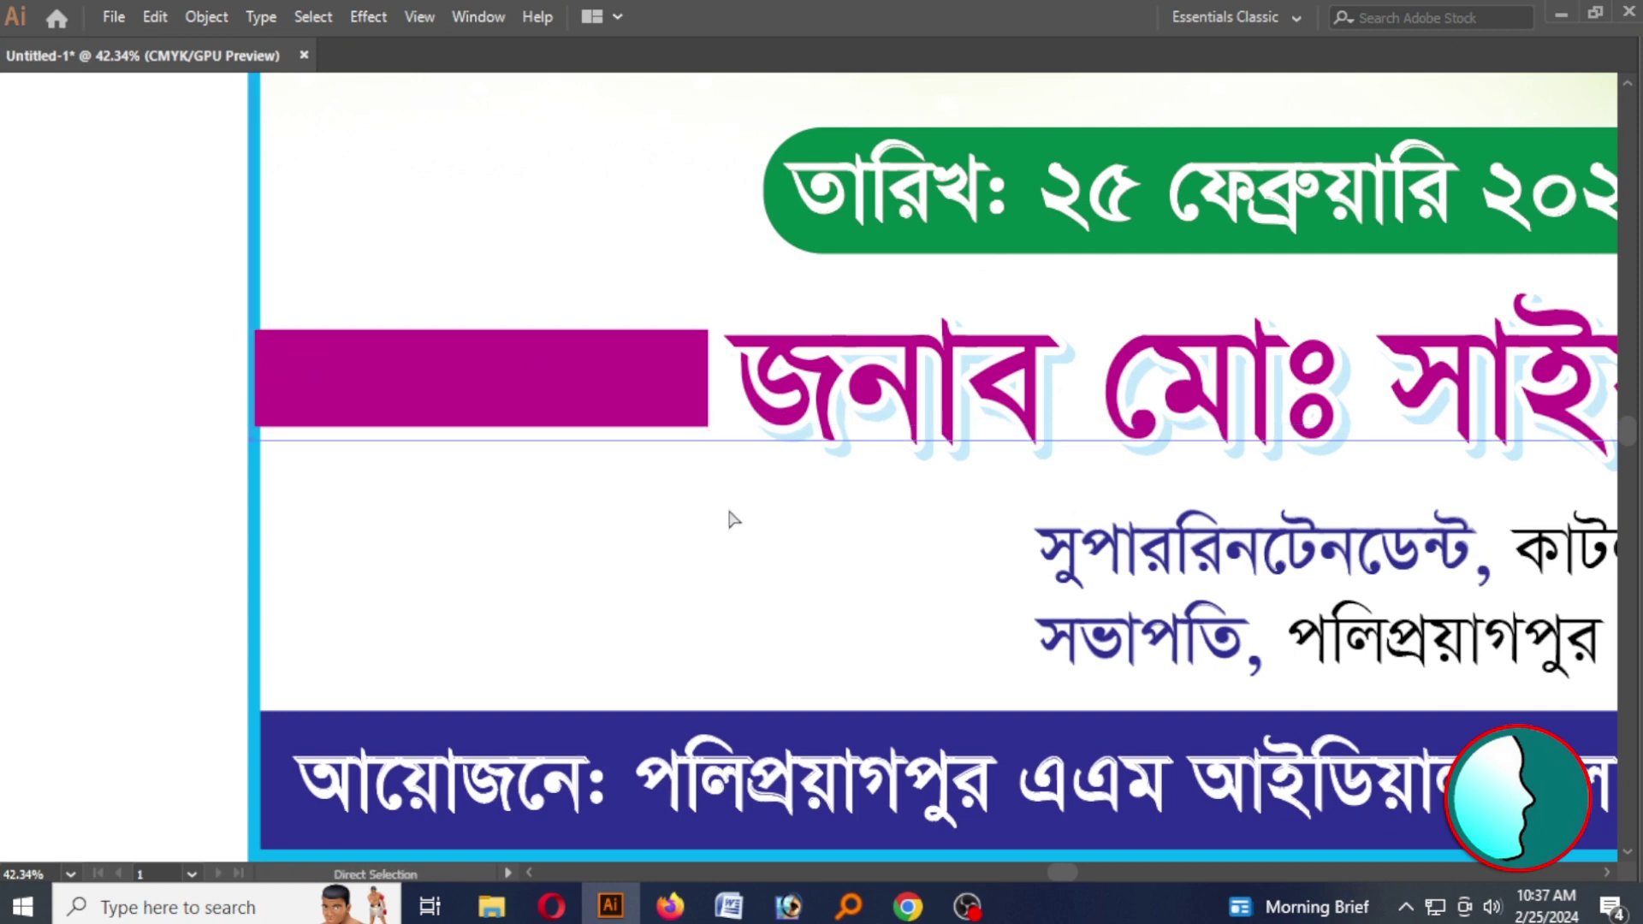
pyautogui.click(699, 424)
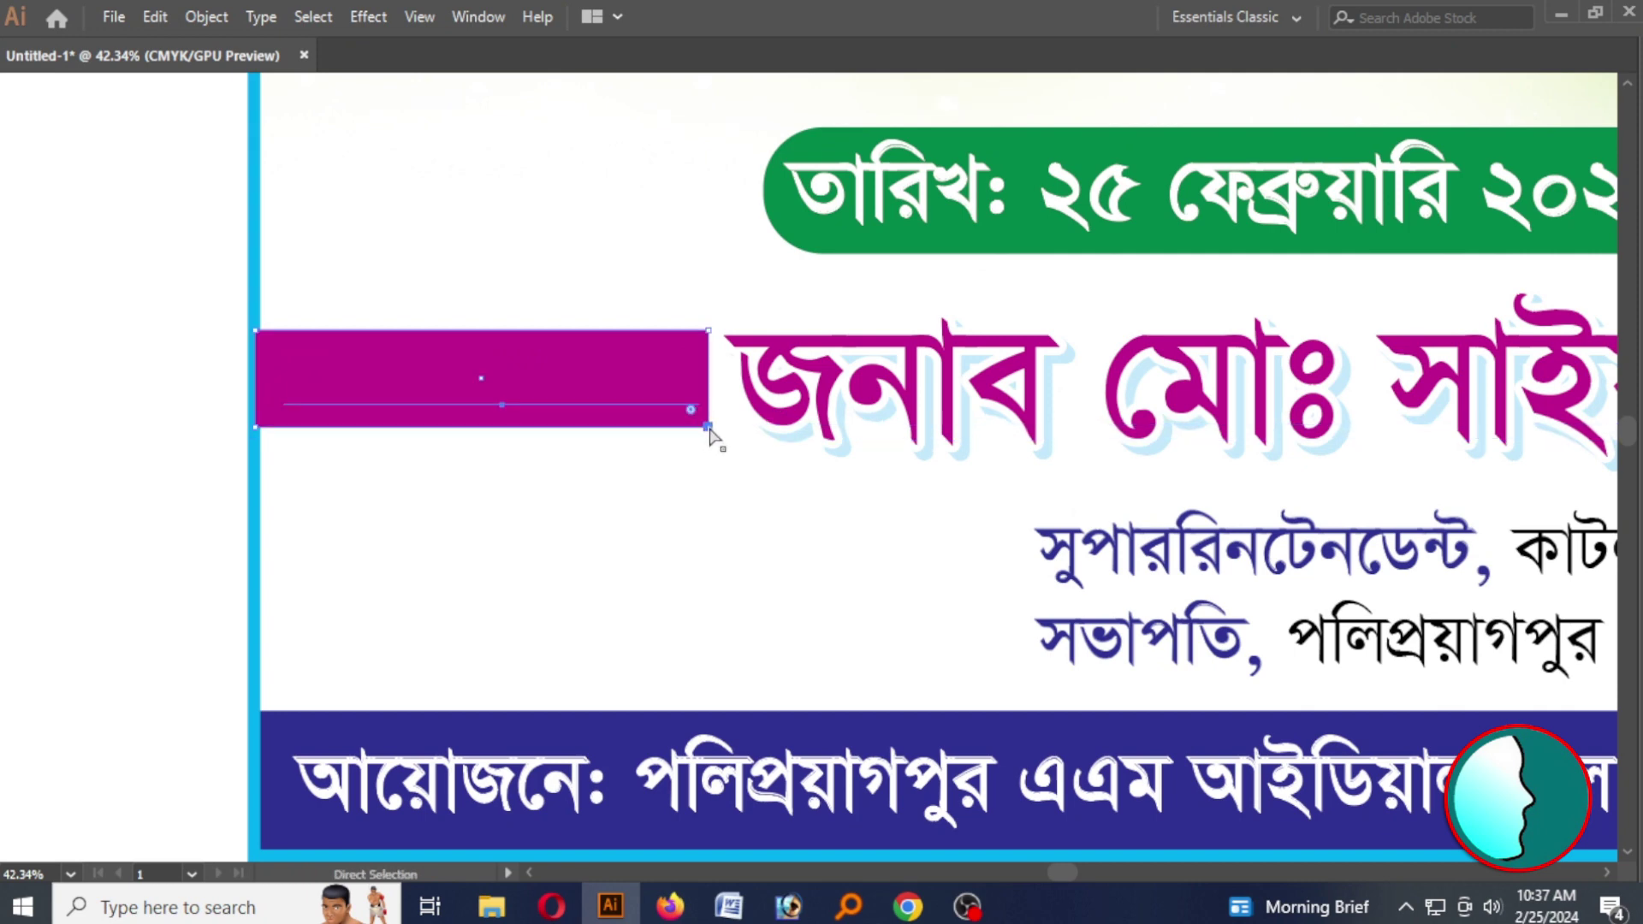
pyautogui.click(714, 446)
pyautogui.moveTo(702, 422); pyautogui.dragTo(789, 427)
# Fill the slanted shape with blue, C 100, M 36, Y 0, K 0
pyautogui.press('Tab')
pyautogui.click(1352, 171)
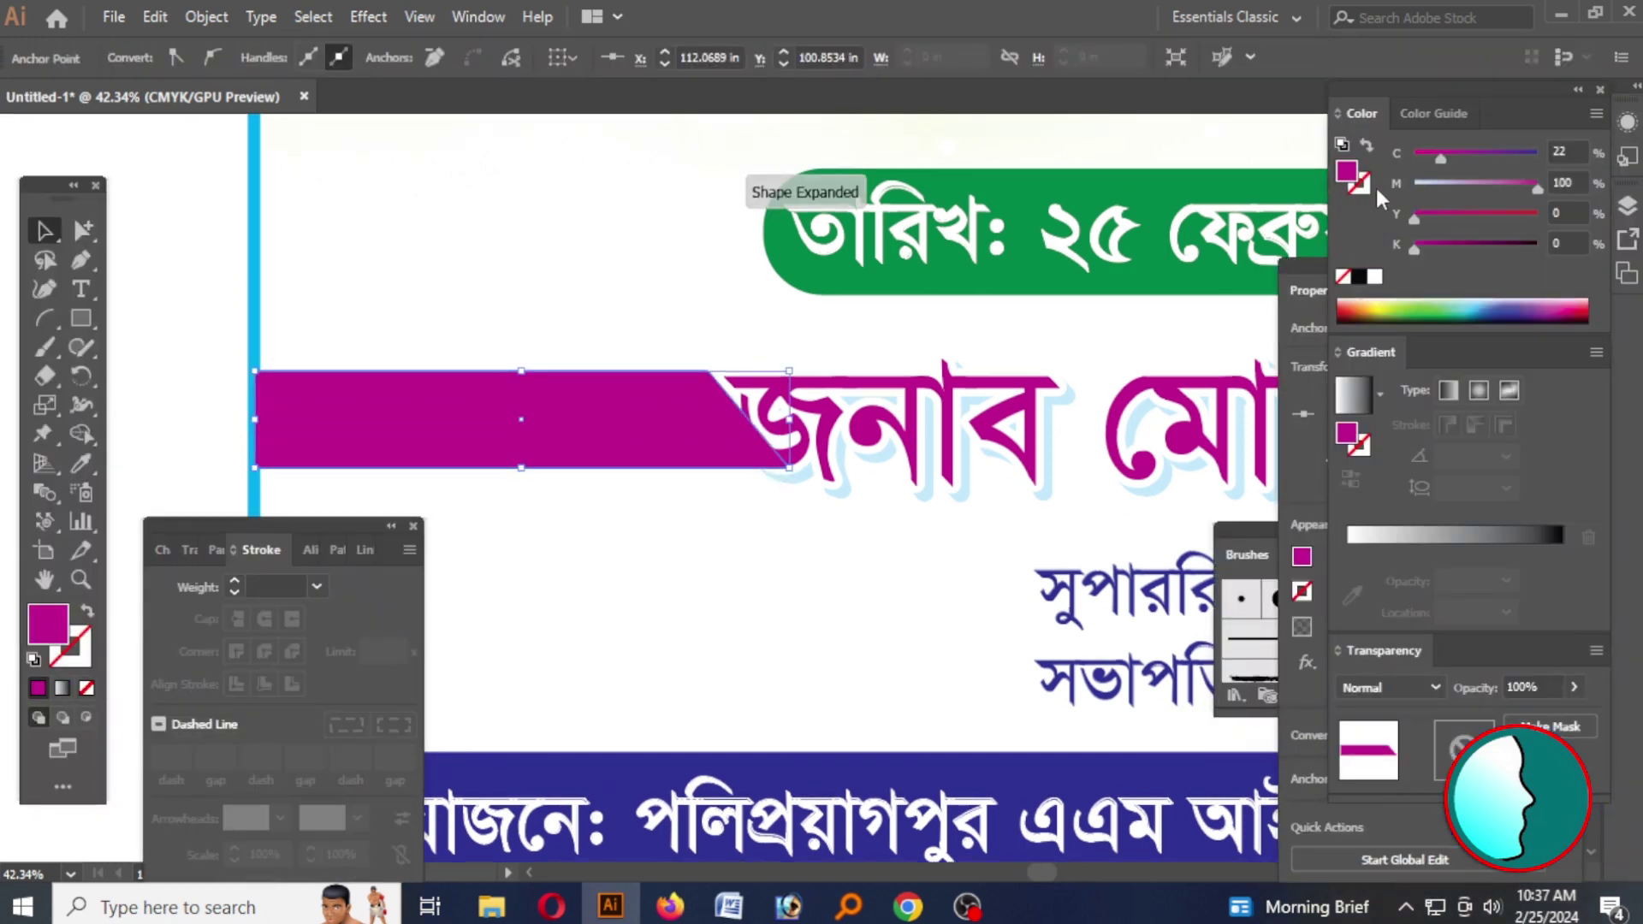
pyautogui.click(1482, 183)
pyautogui.click(1516, 154)
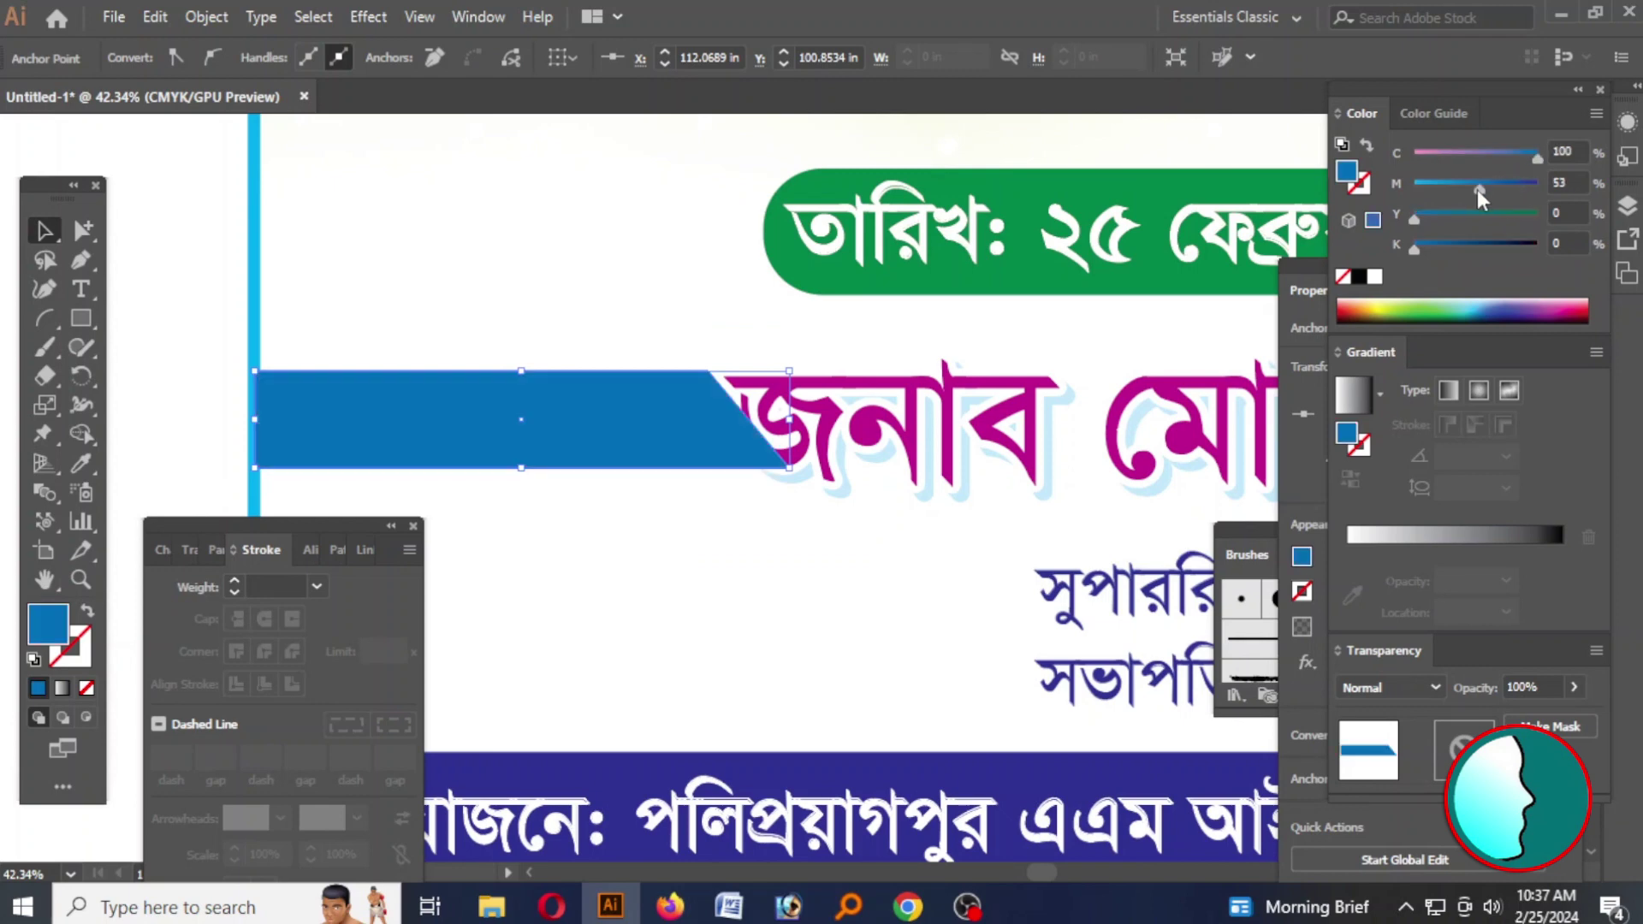
pyautogui.moveTo(1473, 189); pyautogui.dragTo(1457, 188)
# Place a copy of the blue shape behind it, slightly further right, and fill the copy with a darker blue
pyautogui.press('Tab')
pyautogui.moveTo(787, 379); pyautogui.dragTo(844, 377)
pyautogui.press('a')
pyautogui.press('v')
pyautogui.press('Tab')
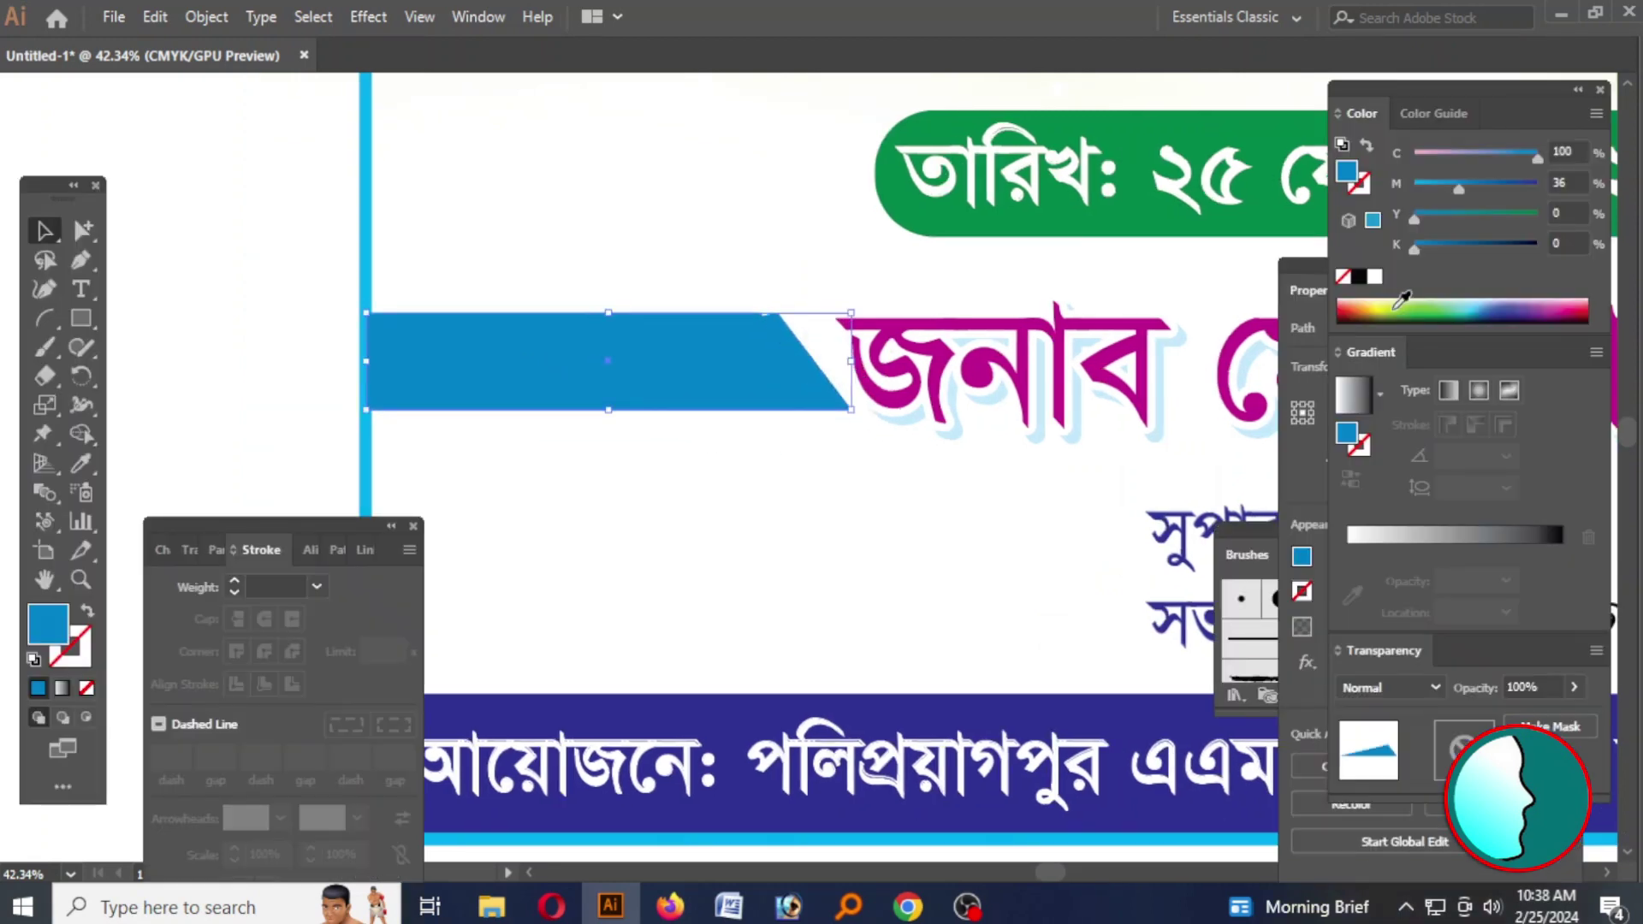
pyautogui.moveTo(1459, 187); pyautogui.dragTo(1497, 185)
# Bring the "সভাপতিত্ব করবেন:" text in front of the blue shapes and move it into the empty area below them
pyautogui.press('Tab')
pyautogui.press('a')
pyautogui.click(992, 392)
pyautogui.hotkey('ctrl', 'y')
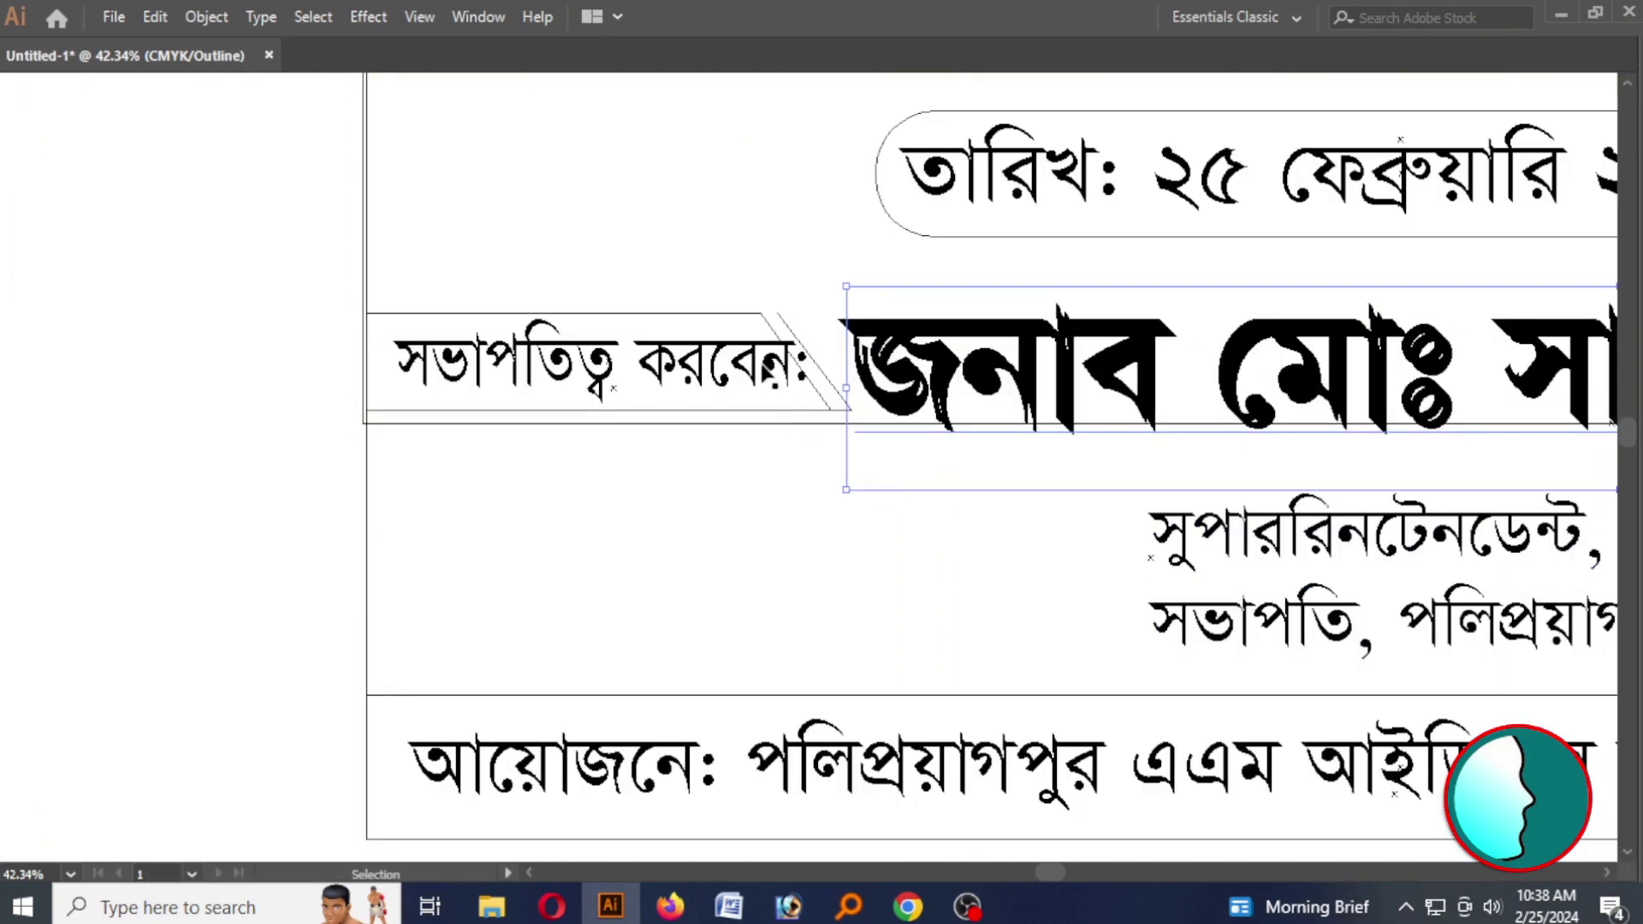
pyautogui.press('v')
pyautogui.hotkey('ctrl', 'y')
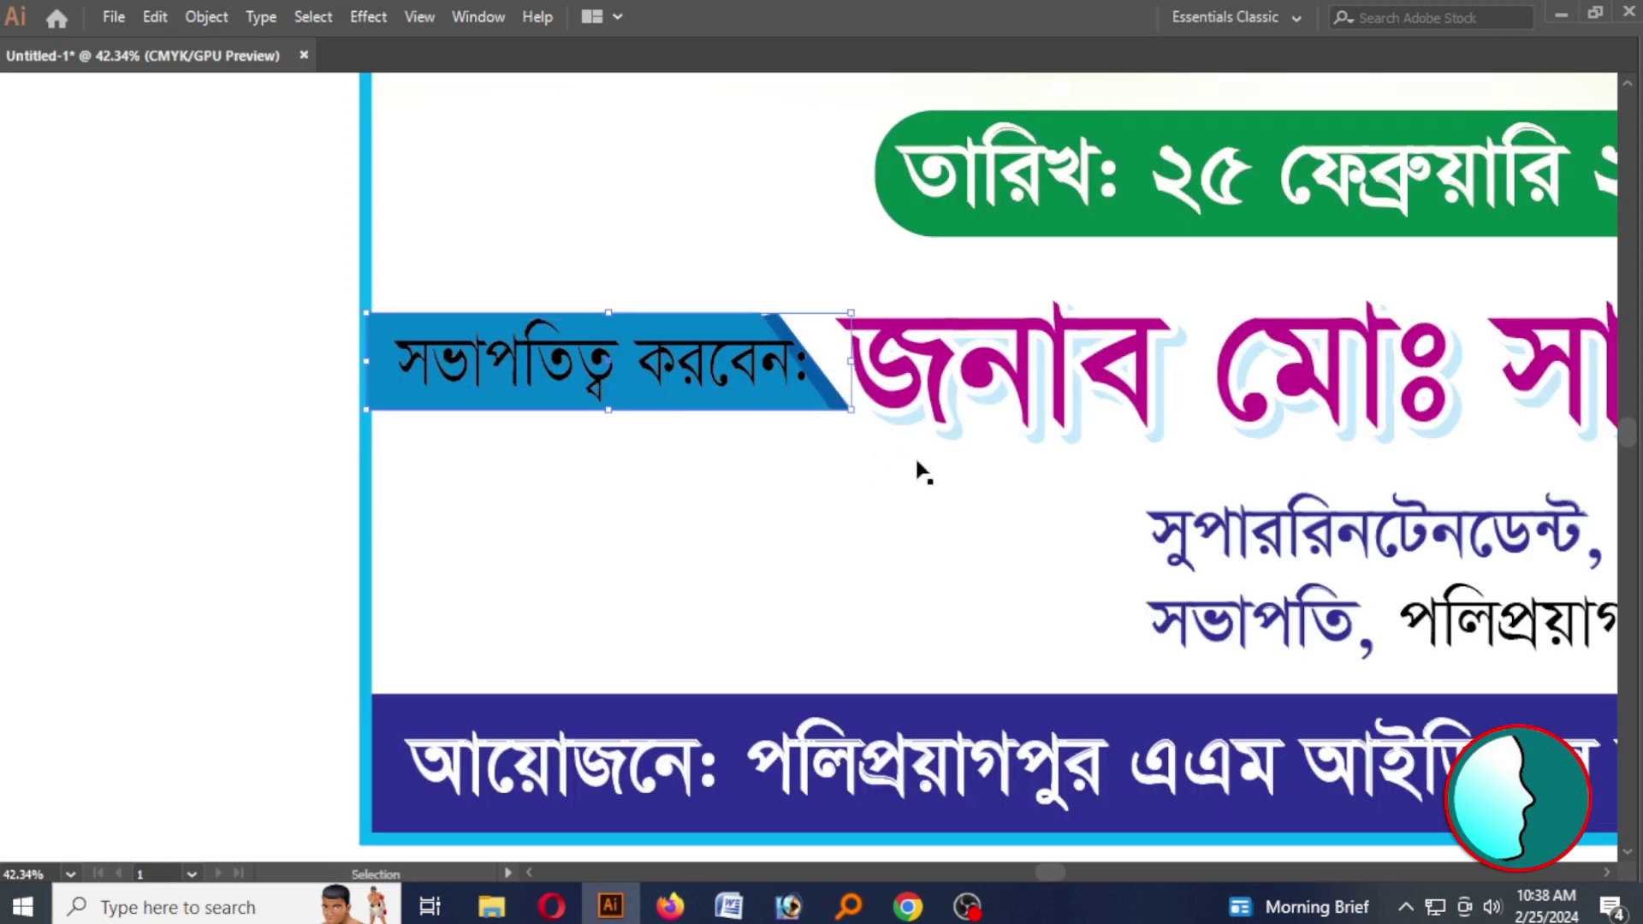
pyautogui.hotkey('ctrl', 'z')
pyautogui.moveTo(796, 409); pyautogui.dragTo(788, 584)
# Widen the rear blue shape slightly to the right and darken its blue fill by raising the magenta
pyautogui.press('a')
pyautogui.press('v')
pyautogui.click(712, 356)
pyautogui.moveTo(833, 368); pyautogui.dragTo(856, 368)
pyautogui.press('Tab')
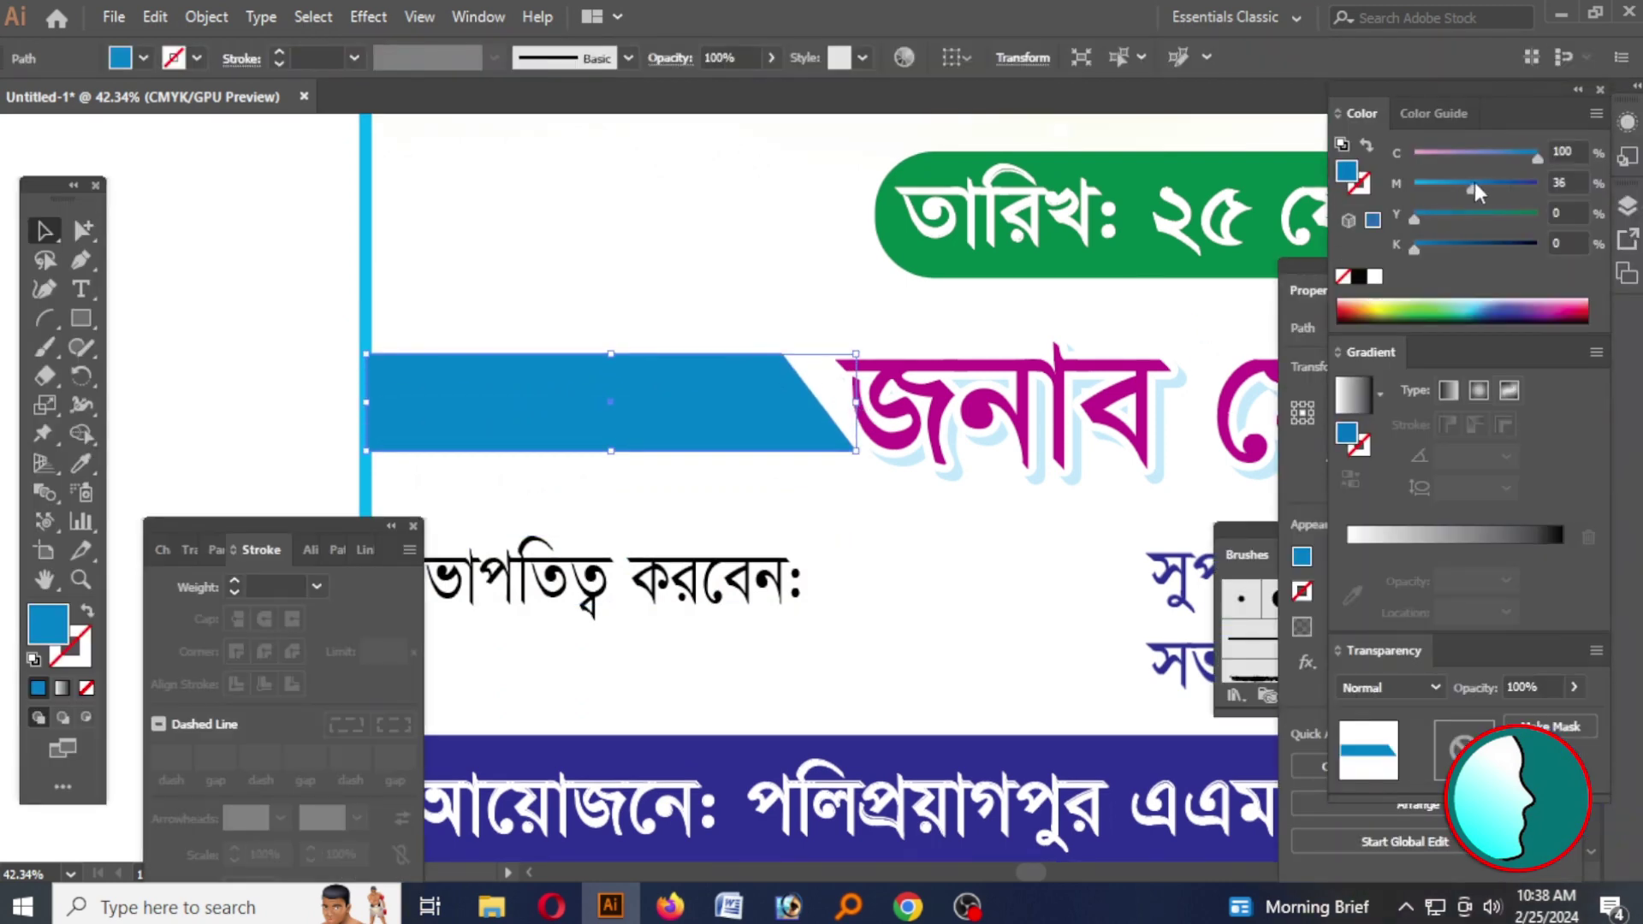
pyautogui.press('Tab')
# Shrink the "সভাপতিত্ব করবেন:" text slightly and move it back up onto the blue tag
pyautogui.click(524, 569)
pyautogui.click(349, 599)
pyautogui.click(451, 637)
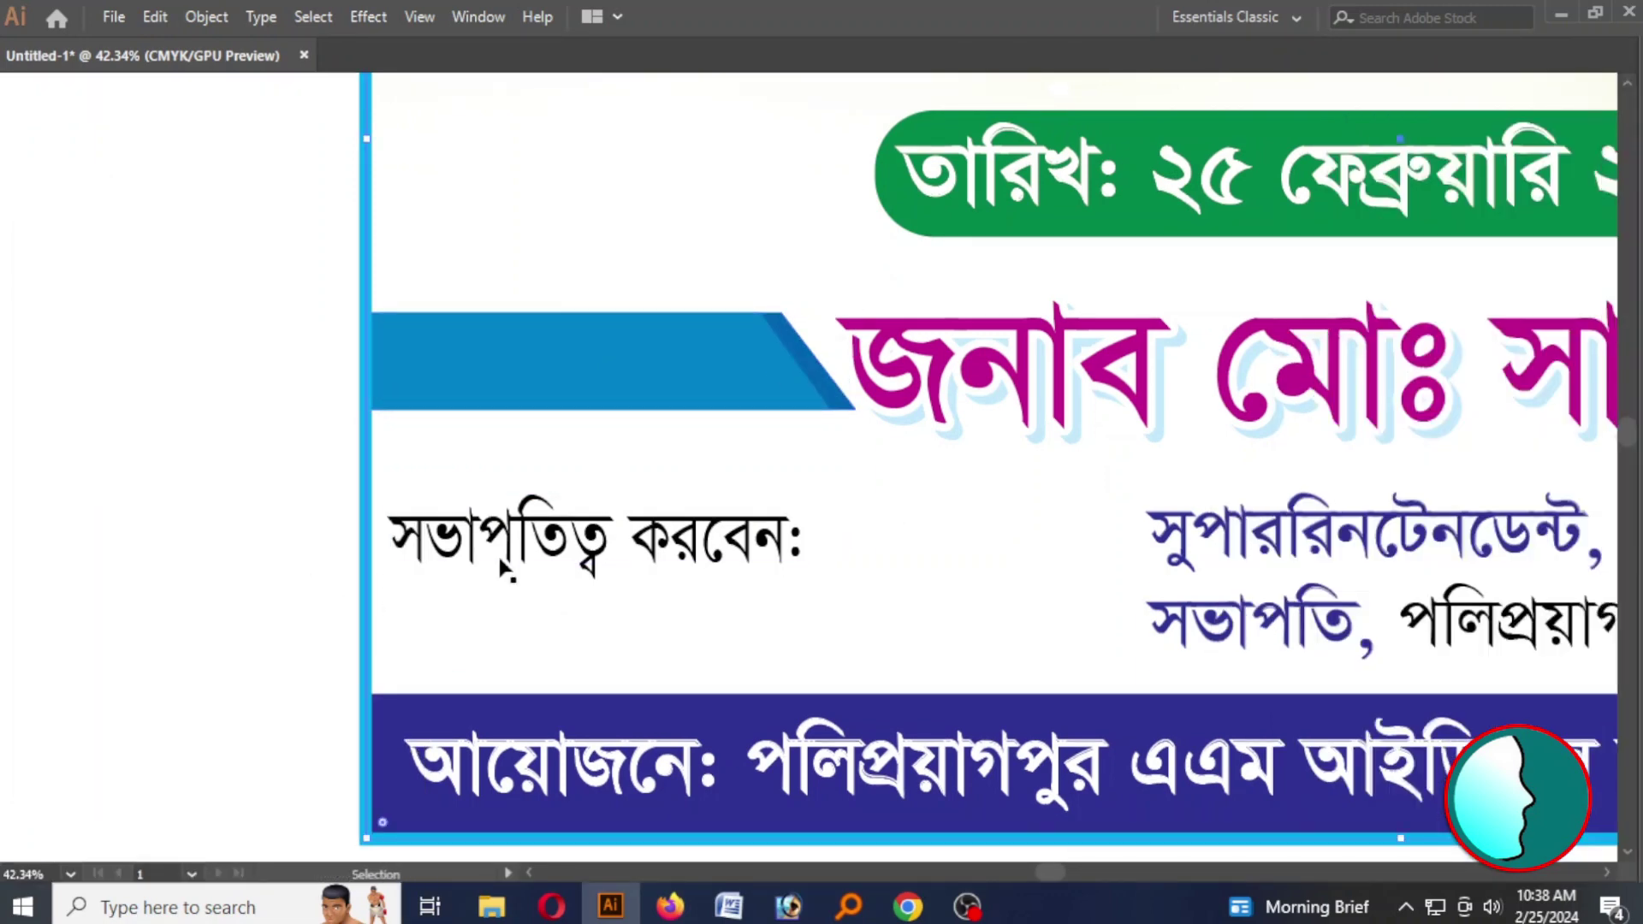
pyautogui.click(565, 527)
pyautogui.moveTo(824, 543); pyautogui.dragTo(801, 543)
pyautogui.moveTo(646, 544); pyautogui.dragTo(624, 367)
# Give the "সভাপতিত্ব করবেন:" text a white fill and a 2 pt white stroke
pyautogui.press('Tab')
pyautogui.click(1374, 276)
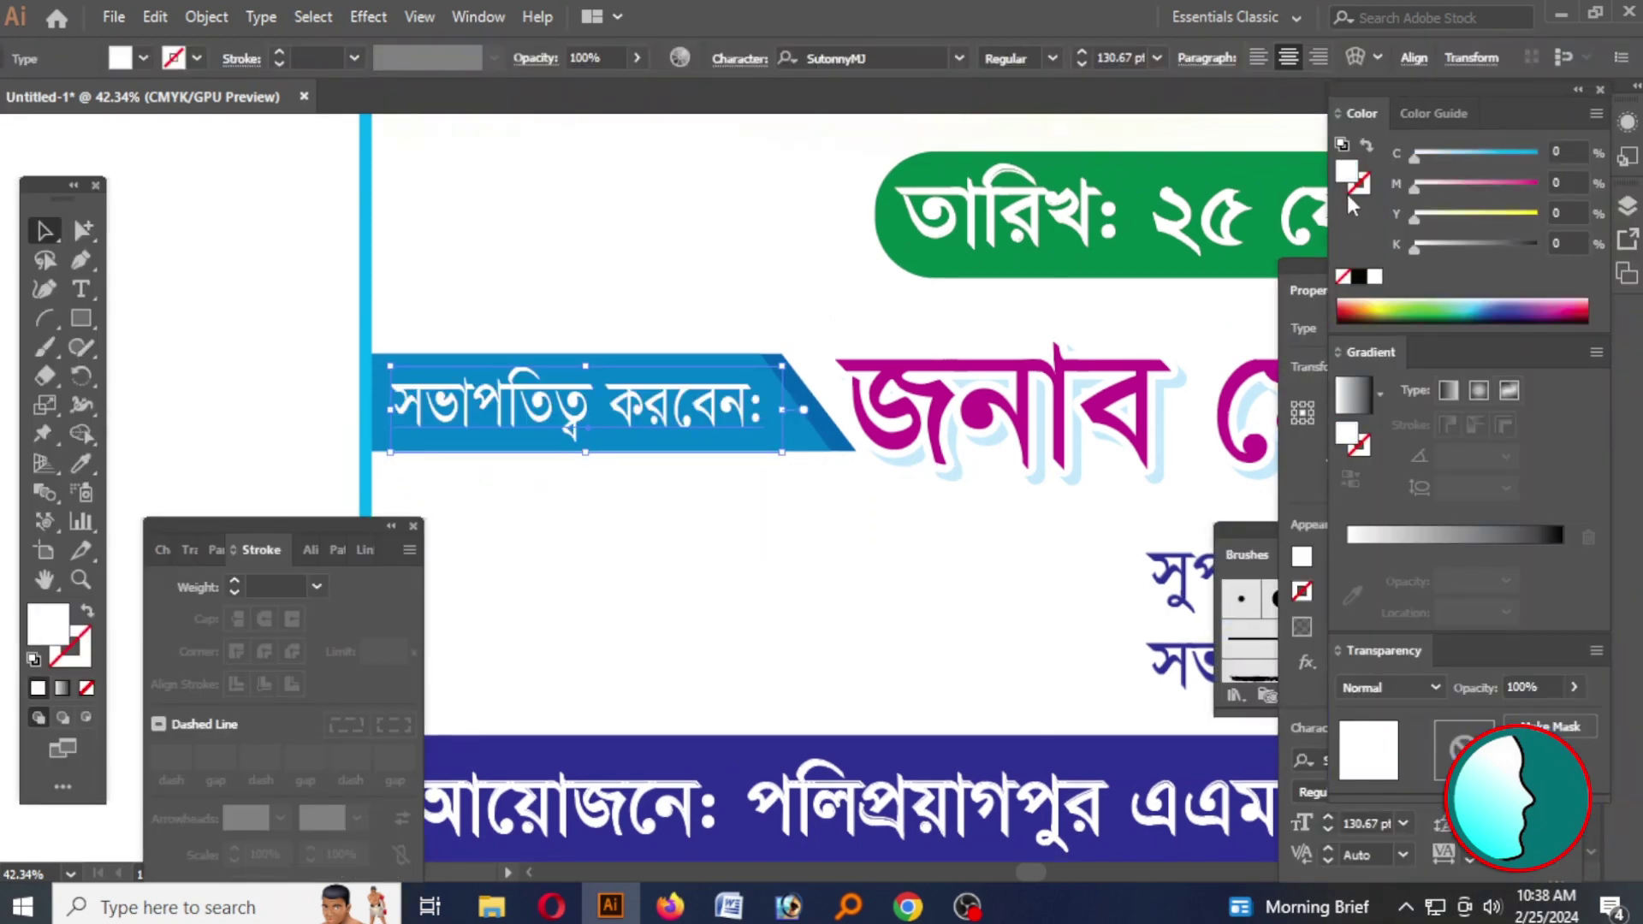
pyautogui.click(1374, 276)
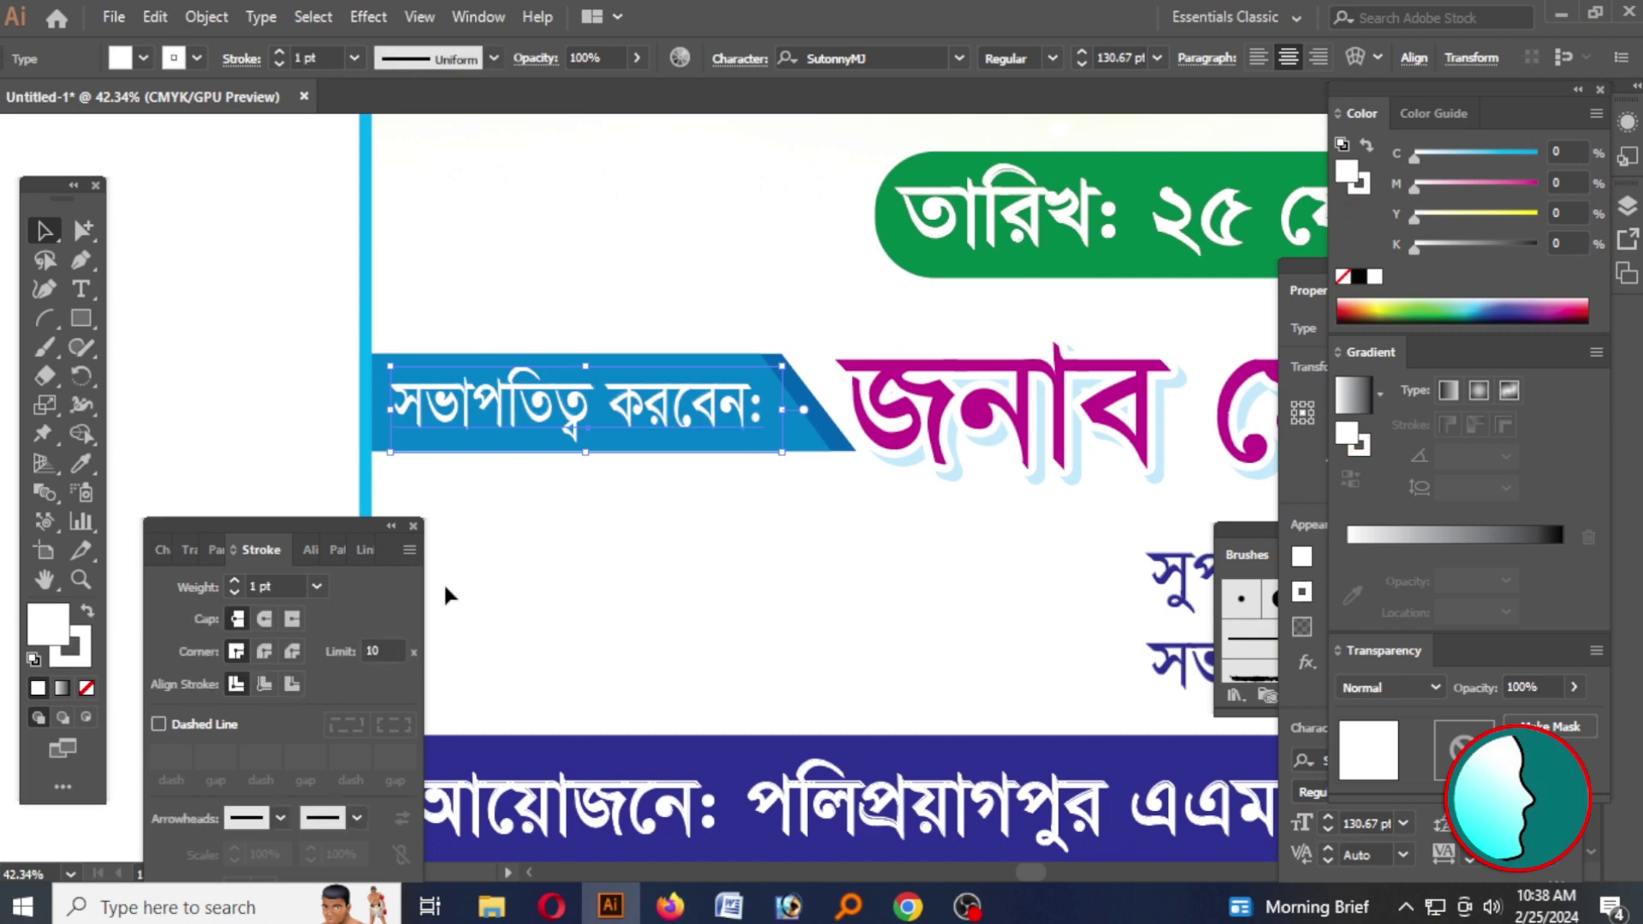
pyautogui.click(253, 586)
pyautogui.press('Return')
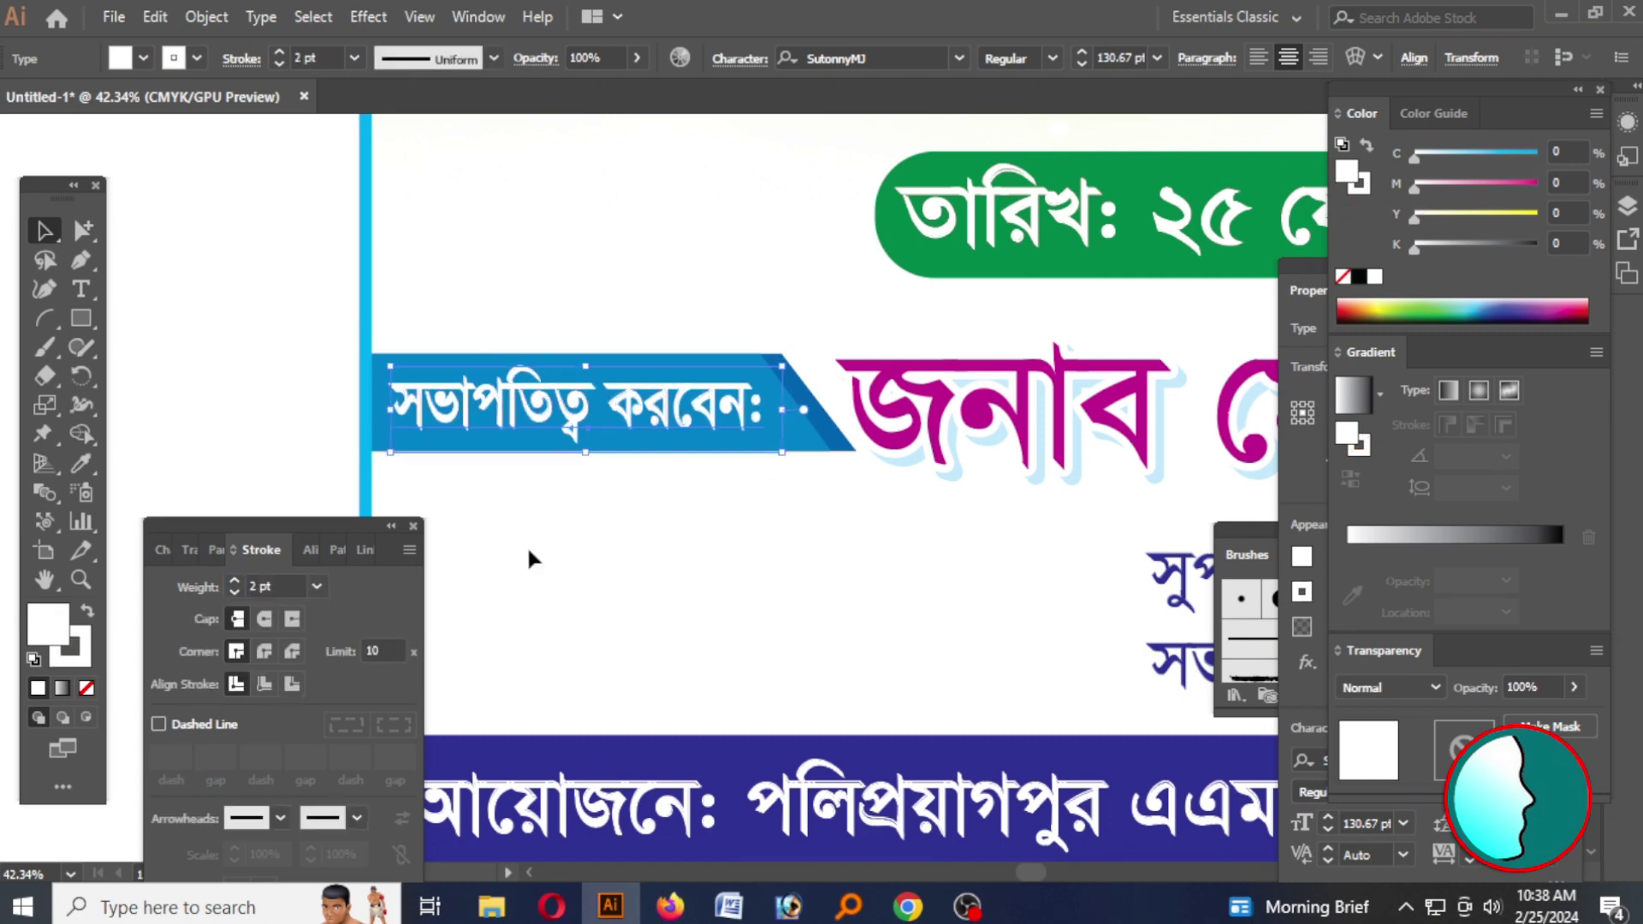
# Fine-tune the position of the "সভাপতিত্ব করবেন:" text within the blue tag and clear the selection
pyautogui.press('Tab')
pyautogui.moveTo(914, 474); pyautogui.dragTo(812, 479)
pyautogui.click(774, 415)
pyautogui.moveTo(737, 391); pyautogui.dragTo(756, 391)
pyautogui.click(568, 469)
pyautogui.click(528, 381)
pyautogui.moveTo(529, 378); pyautogui.dragTo(529, 386)
pyautogui.hotkey('ctrl', 'shift', 'a')
# Review the layout of the whole banner
pyautogui.press('space')
pyautogui.hotkey('ctrl', '-')
pyautogui.hotkey('ctrl', '-')
pyautogui.hotkey('ctrl', '-')
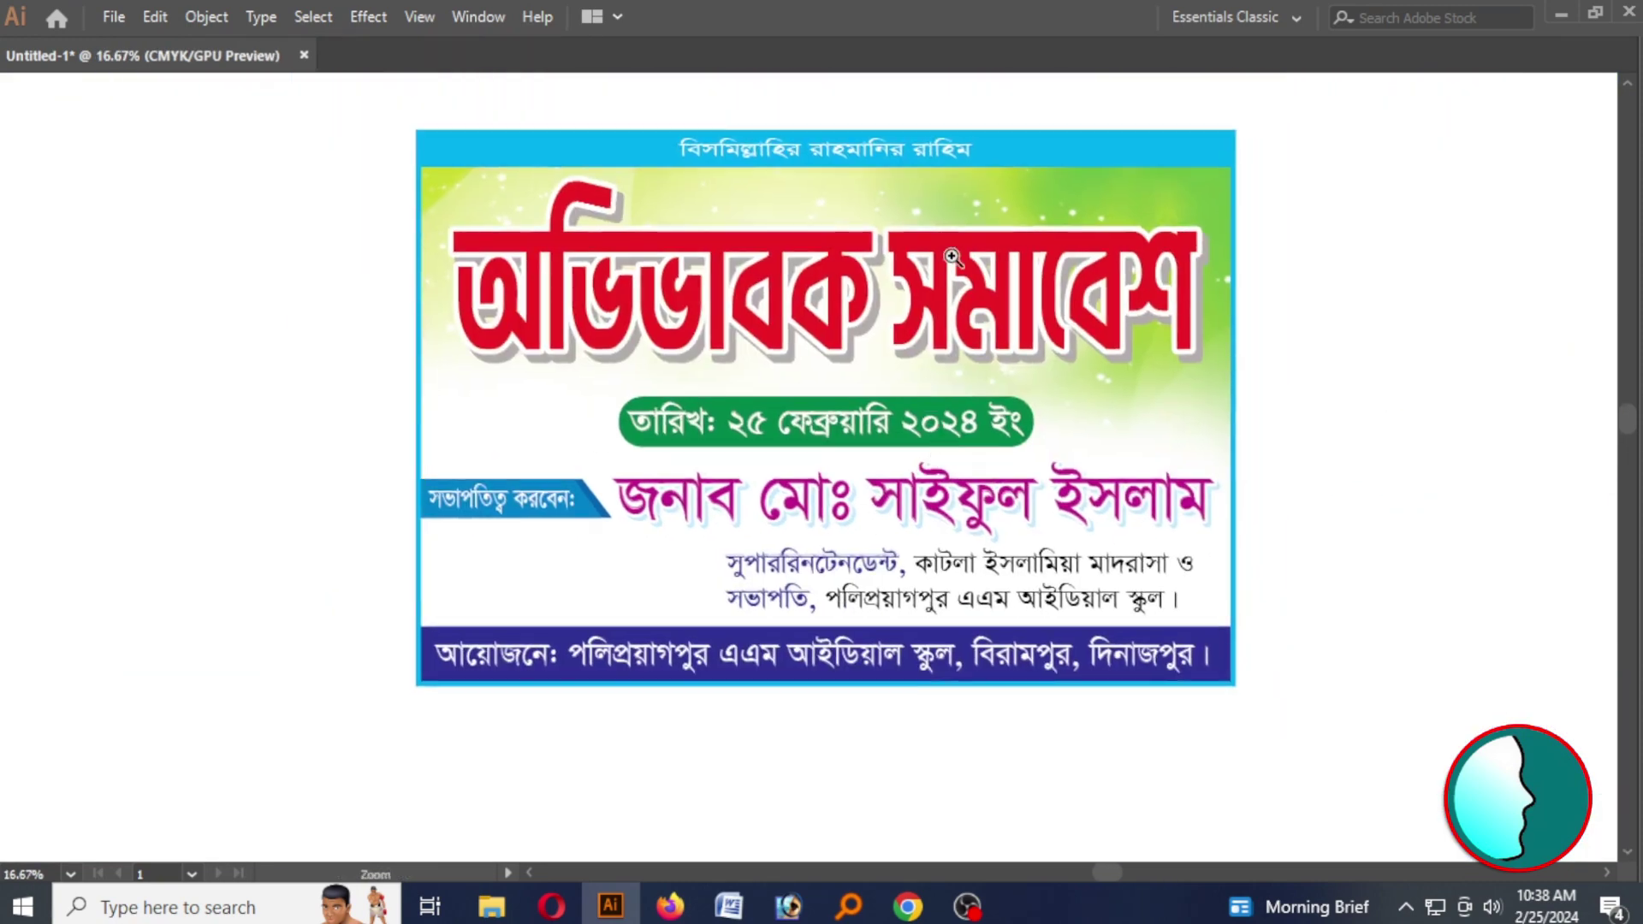
pyautogui.scroll(3, 1035, 292)
pyautogui.scroll(1, 1035, 292)
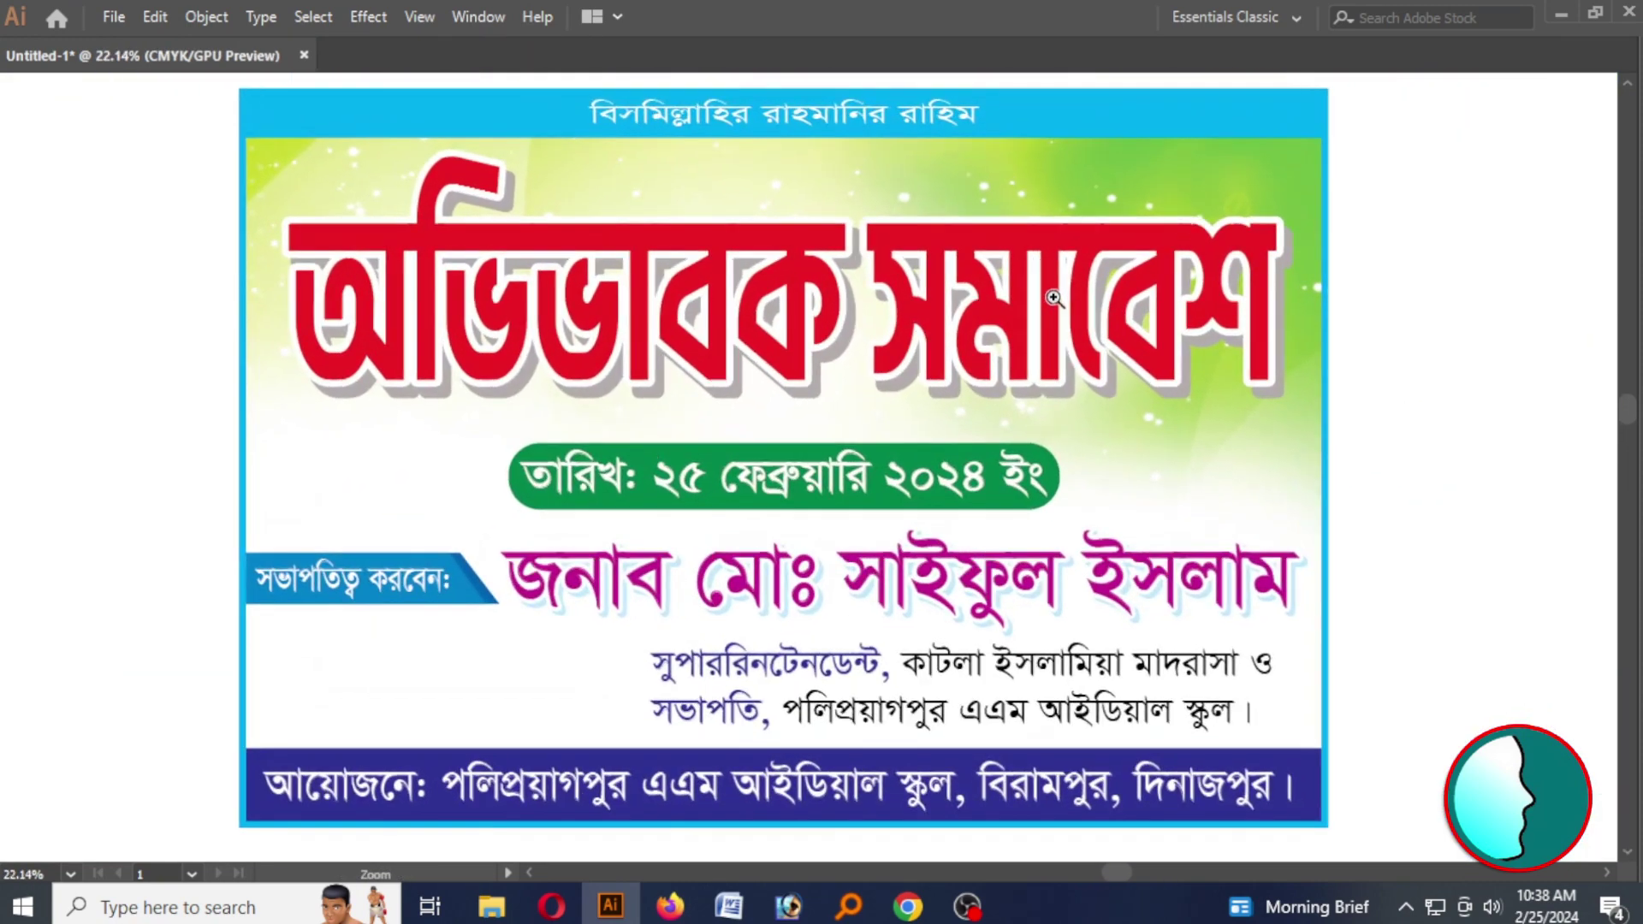
pyautogui.moveTo(1078, 444); pyautogui.dragTo(1022, 445)
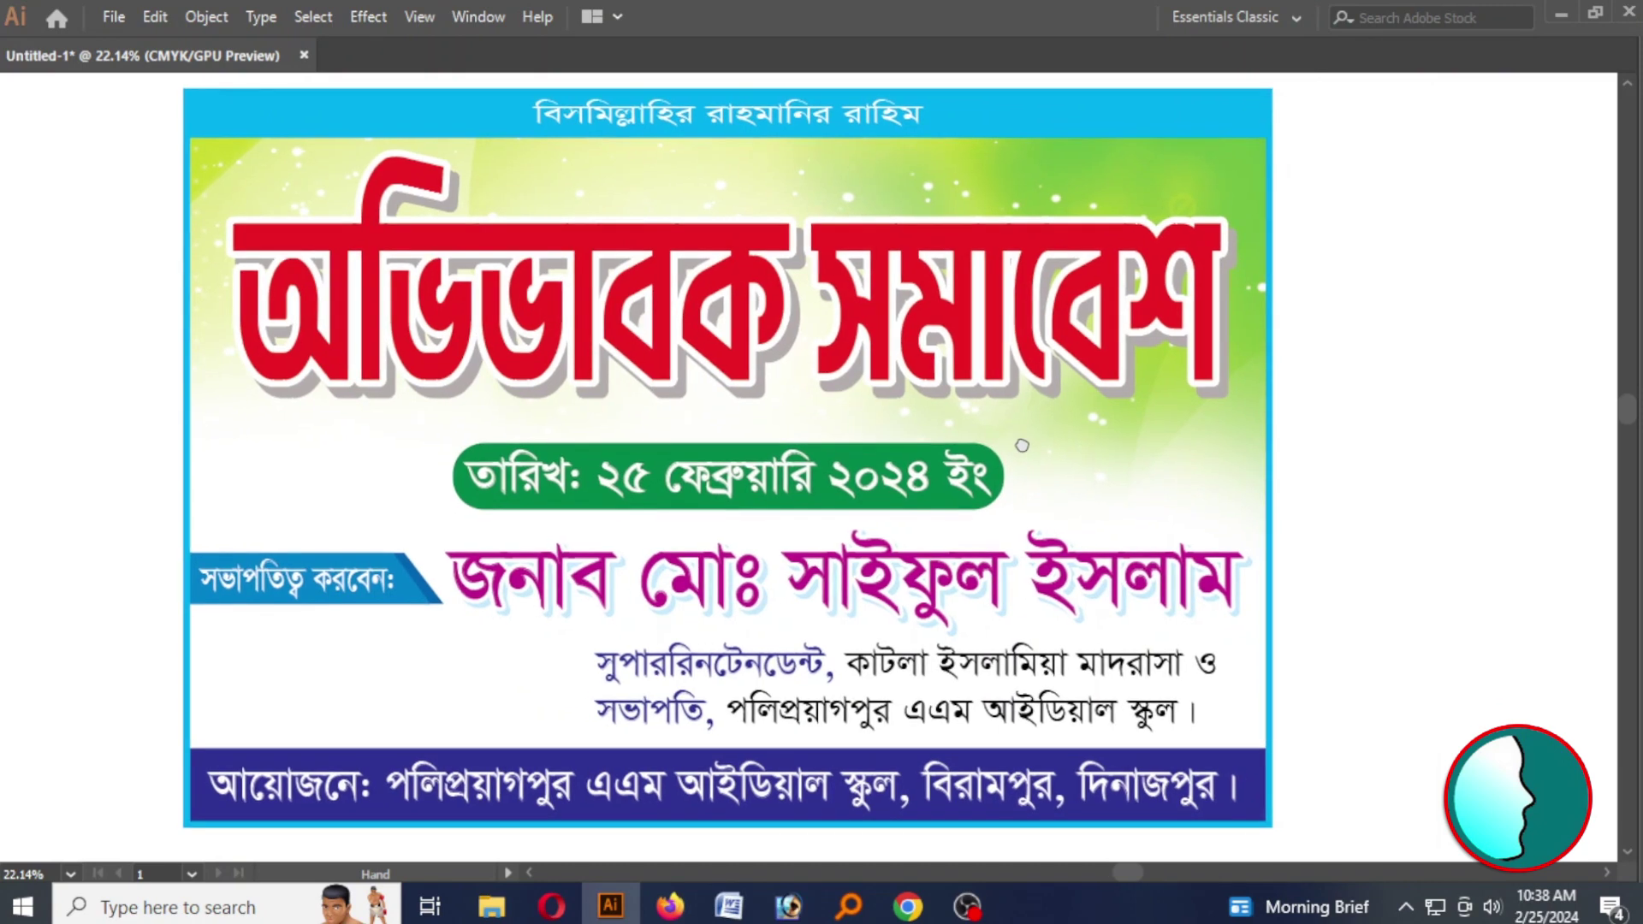
pyautogui.moveTo(1331, 508); pyautogui.dragTo(1321, 501)
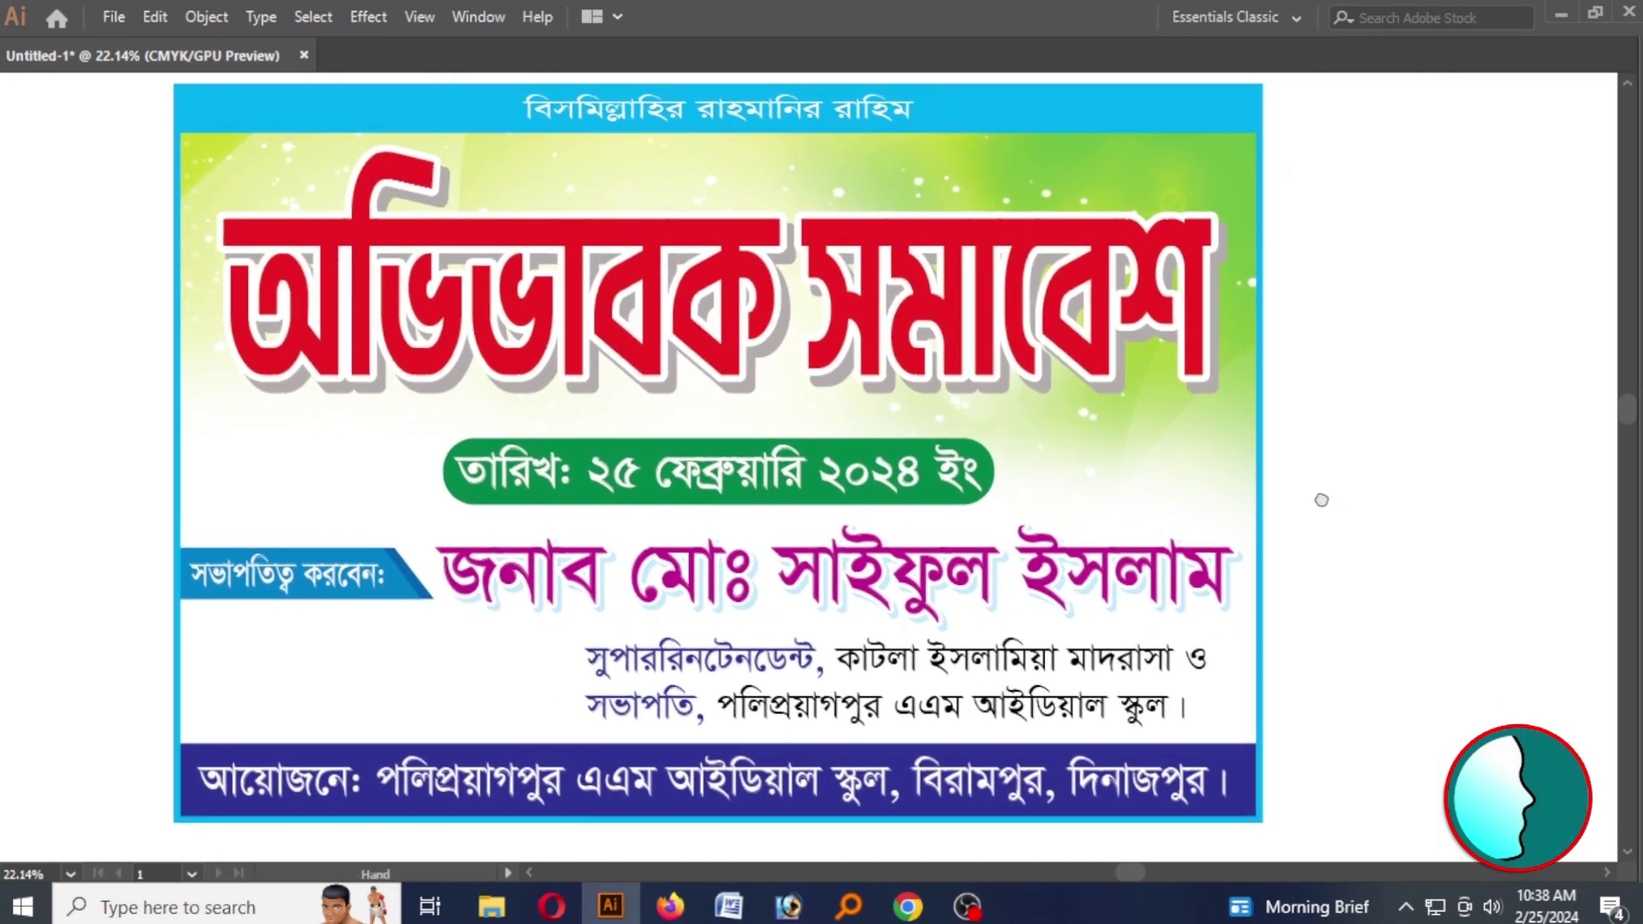